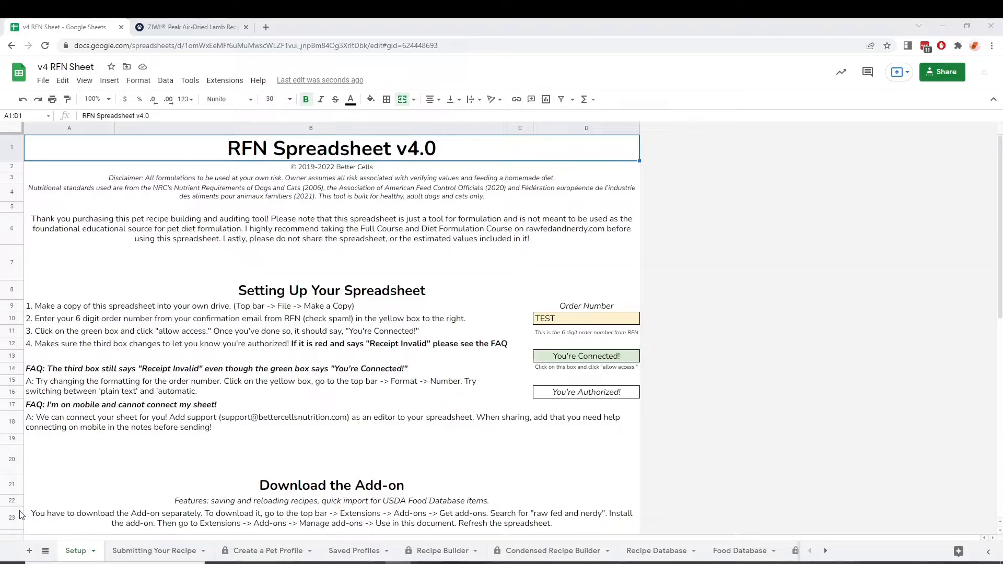
# Review the Submitting Your Recipe sheet, including the list of what to post for feedback and the example screenshots down to Pet Profile
pyautogui.click(157, 554)
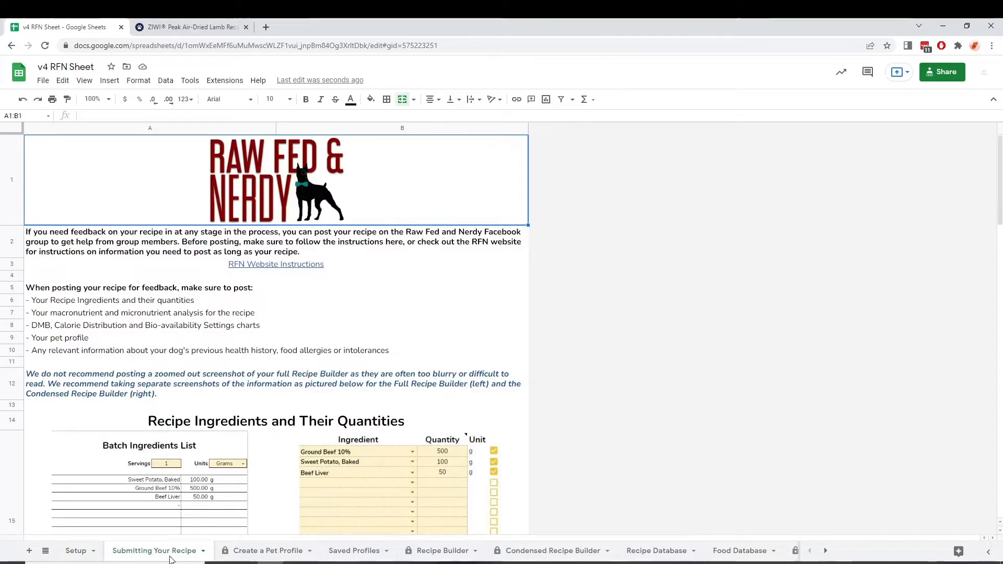
pyautogui.moveTo(354, 270)
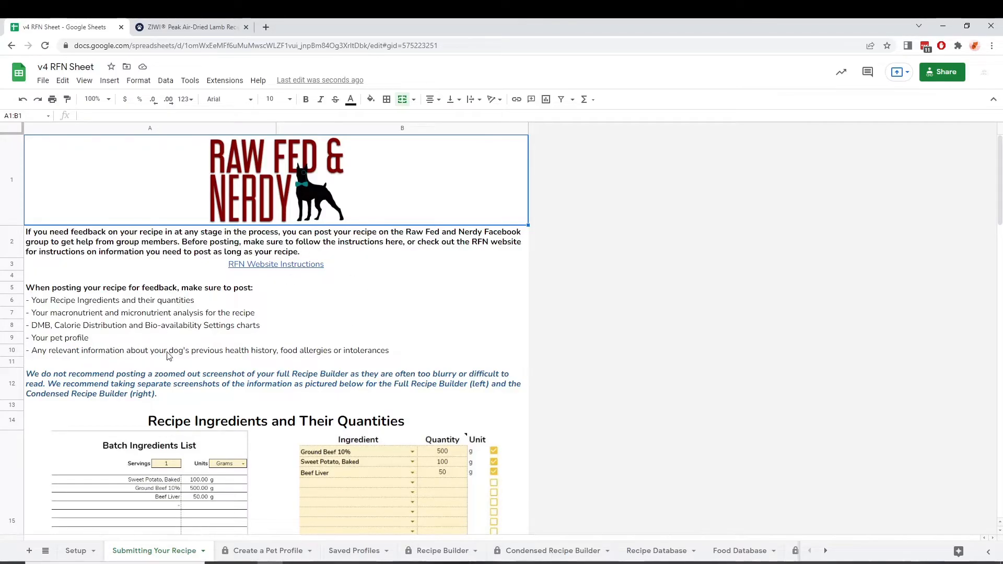
pyautogui.moveTo(167, 288); pyautogui.dragTo(167, 354)
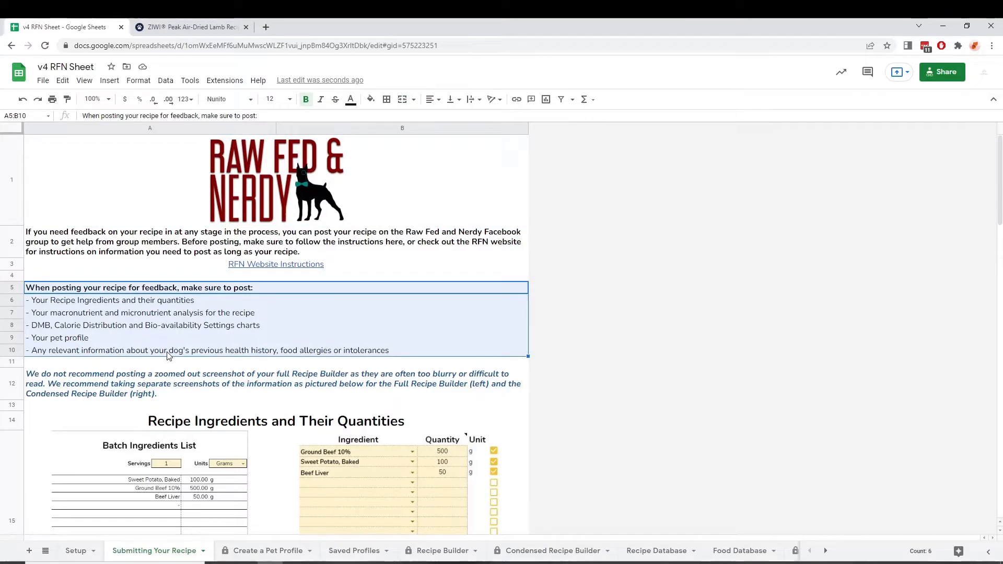
pyautogui.scroll(-5, 186, 359)
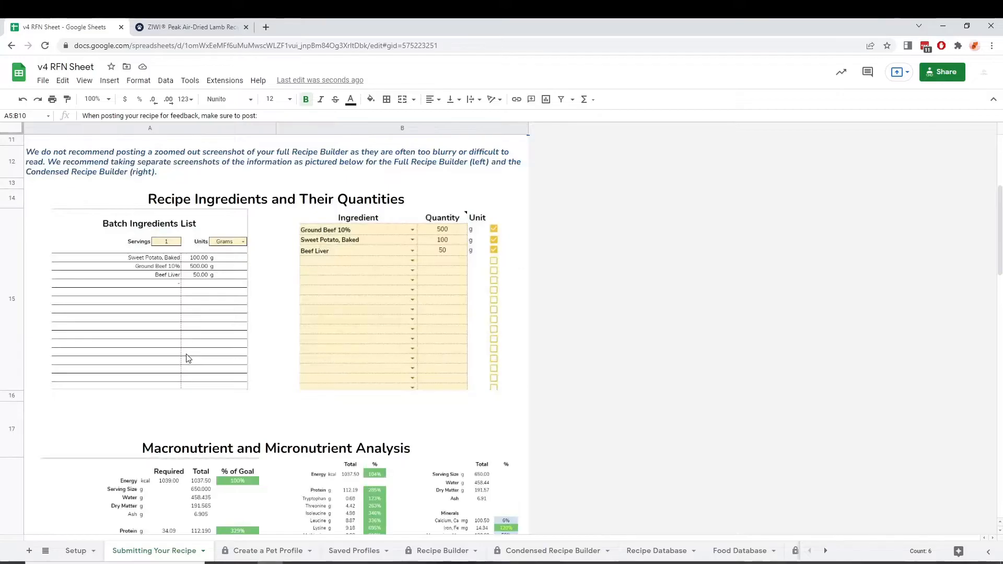
pyautogui.scroll(-10, 188, 358)
pyautogui.scroll(-7, 188, 358)
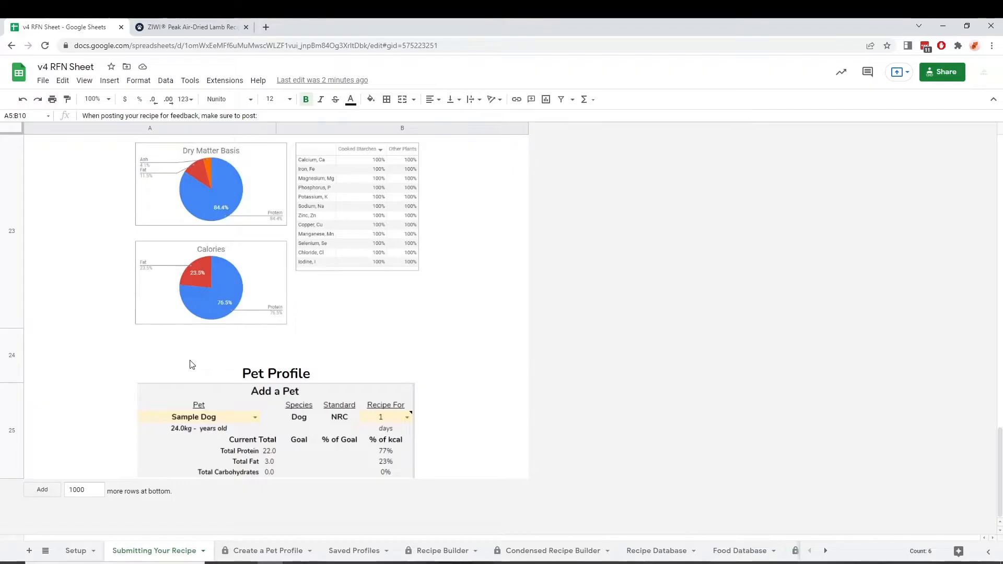
# Examine the Pet Information section of the Create a Pet Profile sheet, including the species, weight unit and base requirements options
pyautogui.click(270, 552)
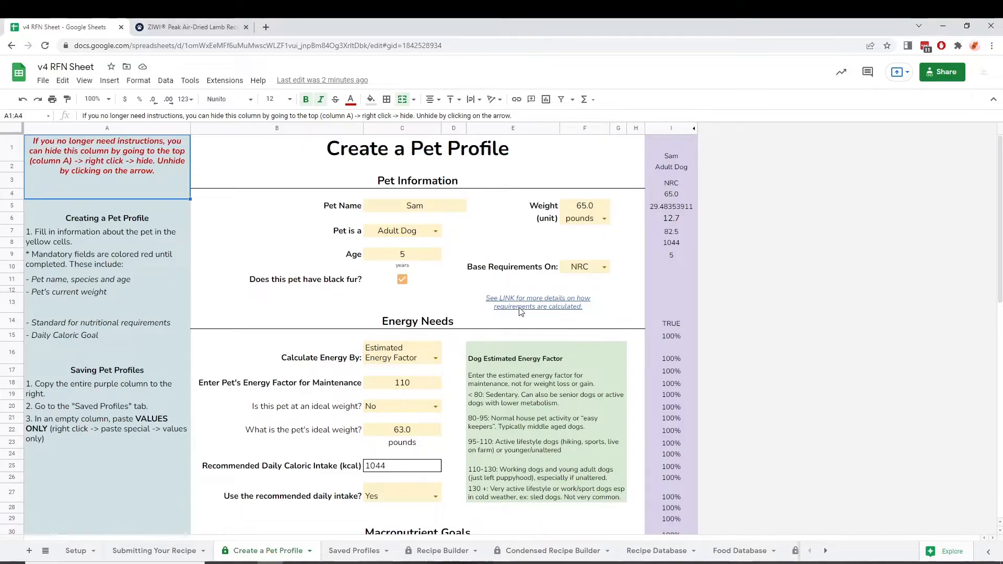
pyautogui.moveTo(521, 312); pyautogui.dragTo(546, 190)
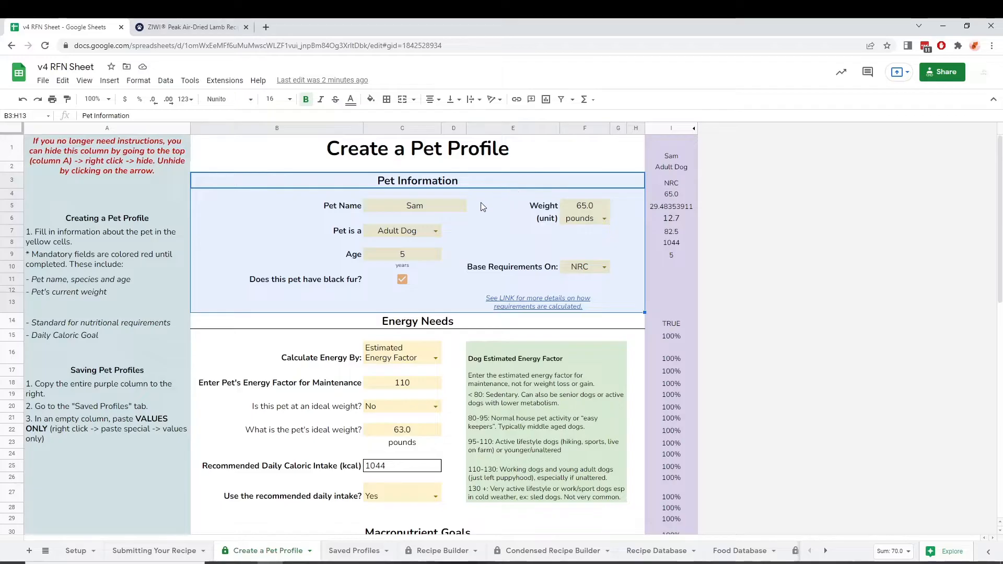
pyautogui.click(465, 207)
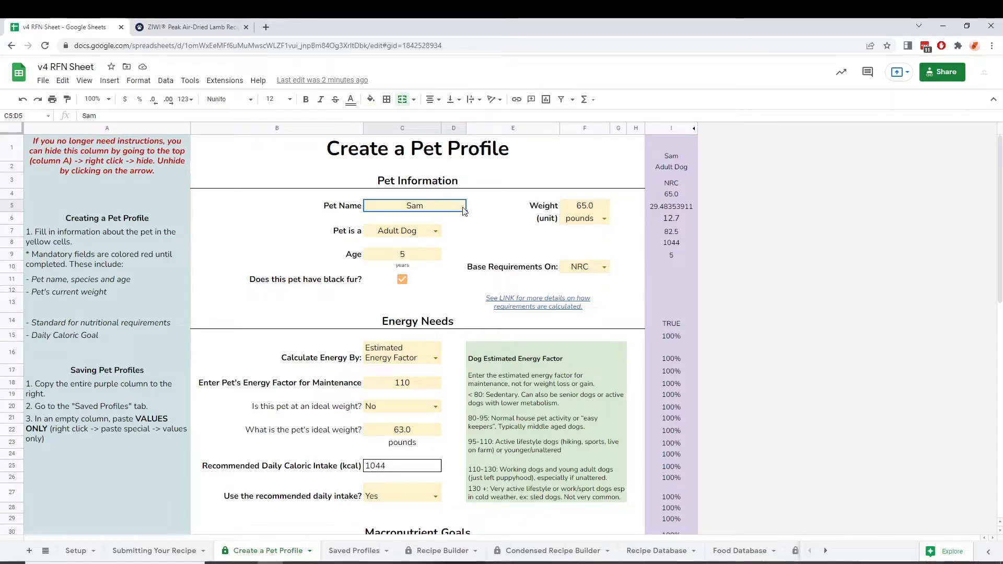
pyautogui.click(435, 231)
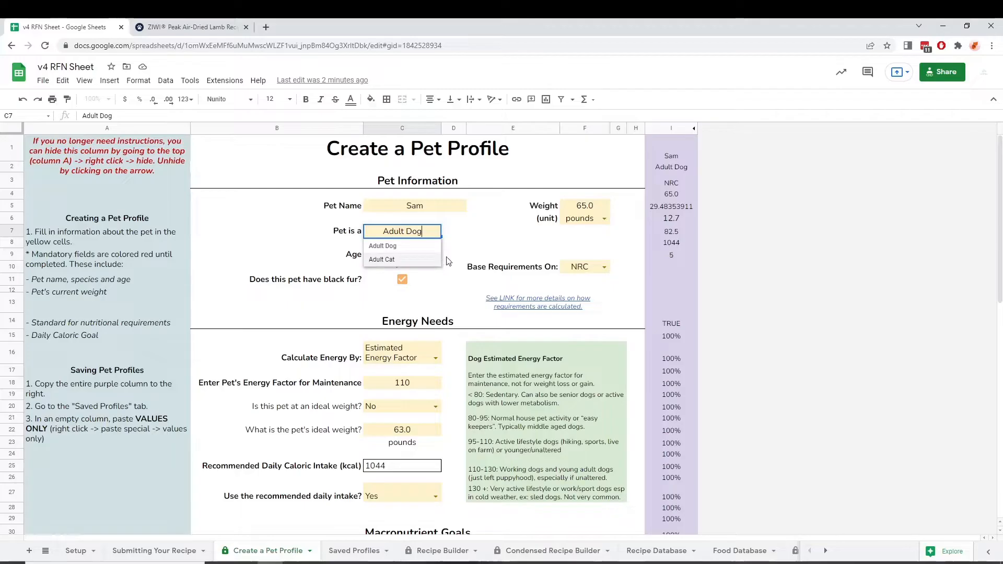
pyautogui.click(339, 259)
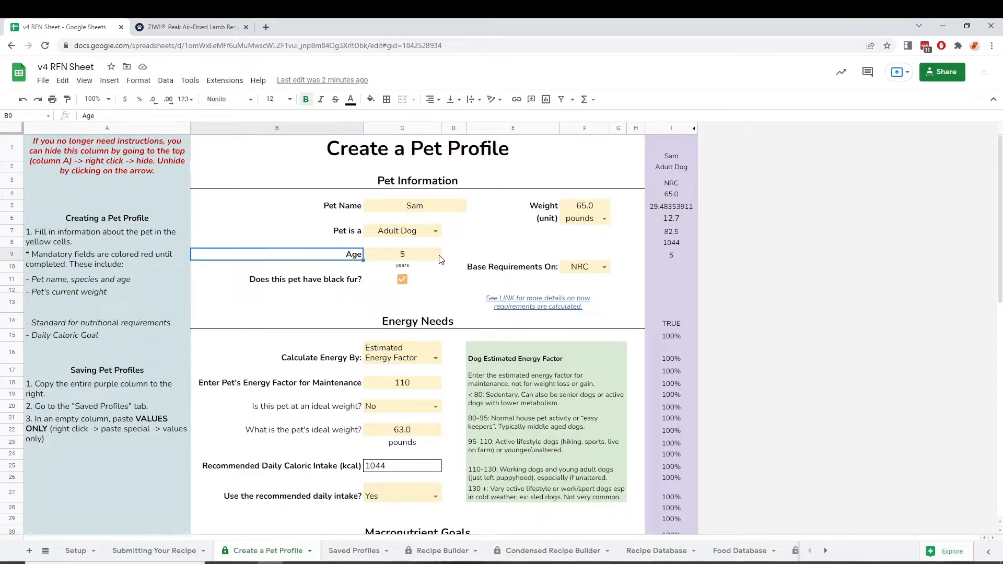
pyautogui.click(605, 214)
pyautogui.click(606, 220)
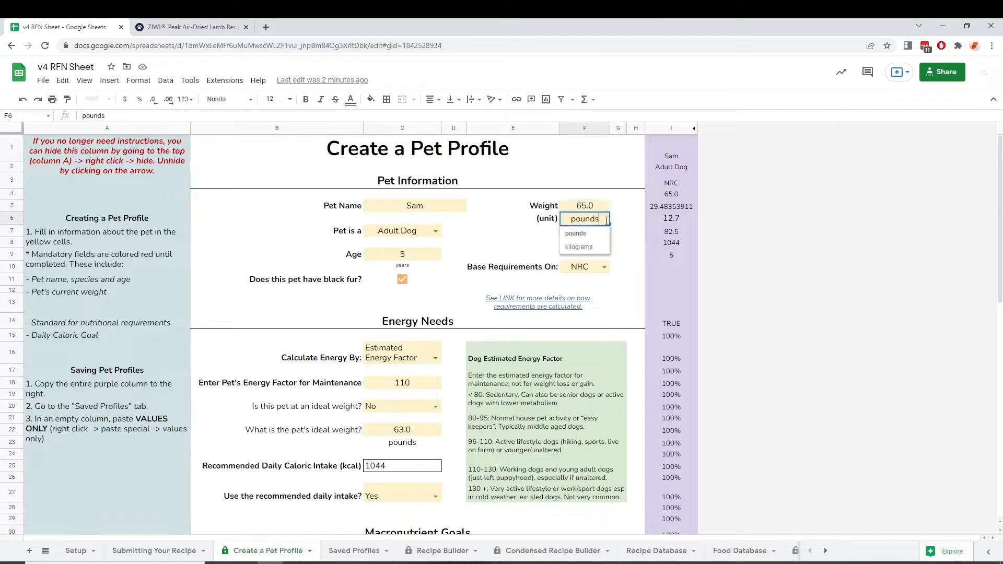
pyautogui.click(608, 269)
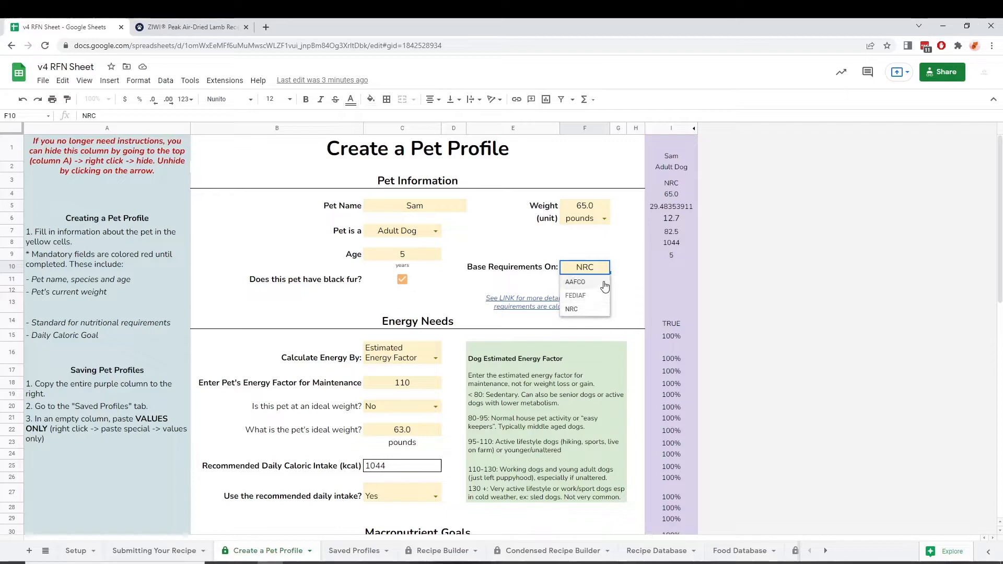
pyautogui.click(626, 304)
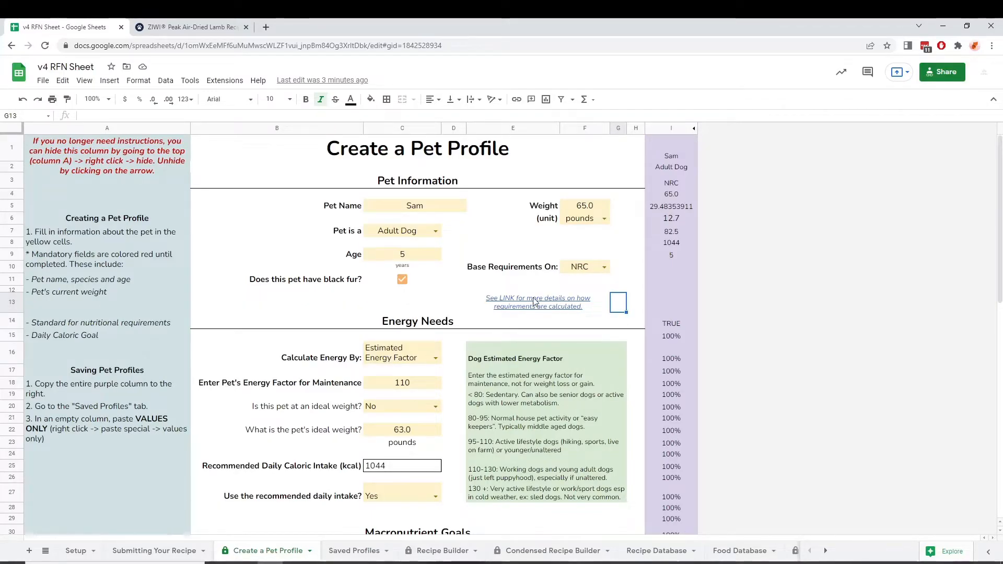
pyautogui.moveTo(541, 305)
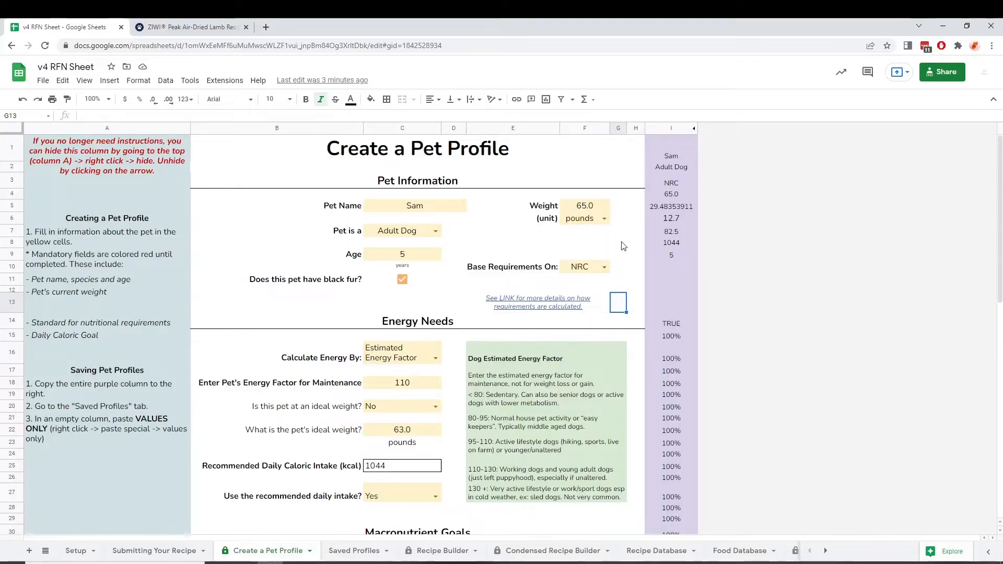
# Set the pet type to Adult Cat and toggle the overweight cat option off and back on
pyautogui.click(436, 232)
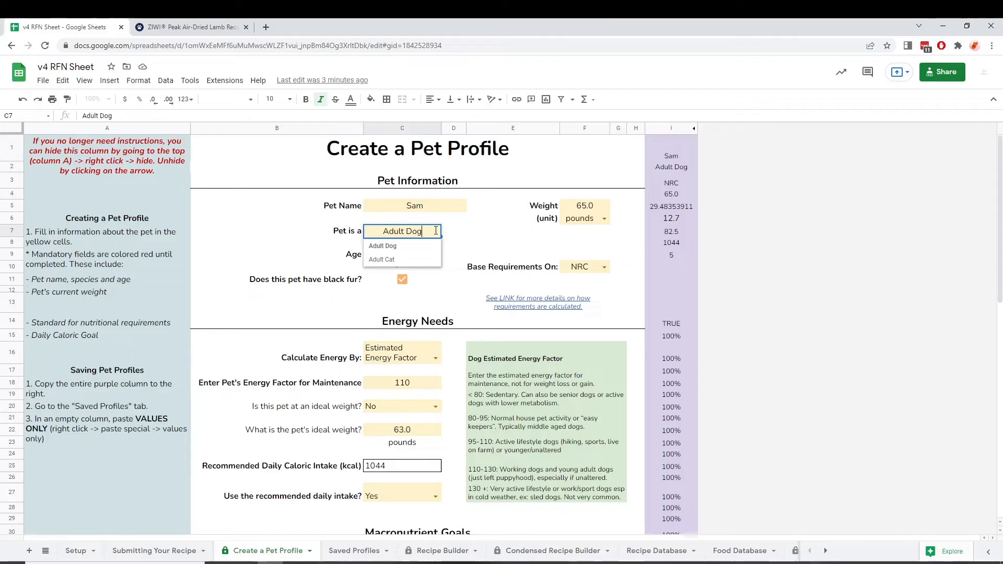
pyautogui.click(428, 261)
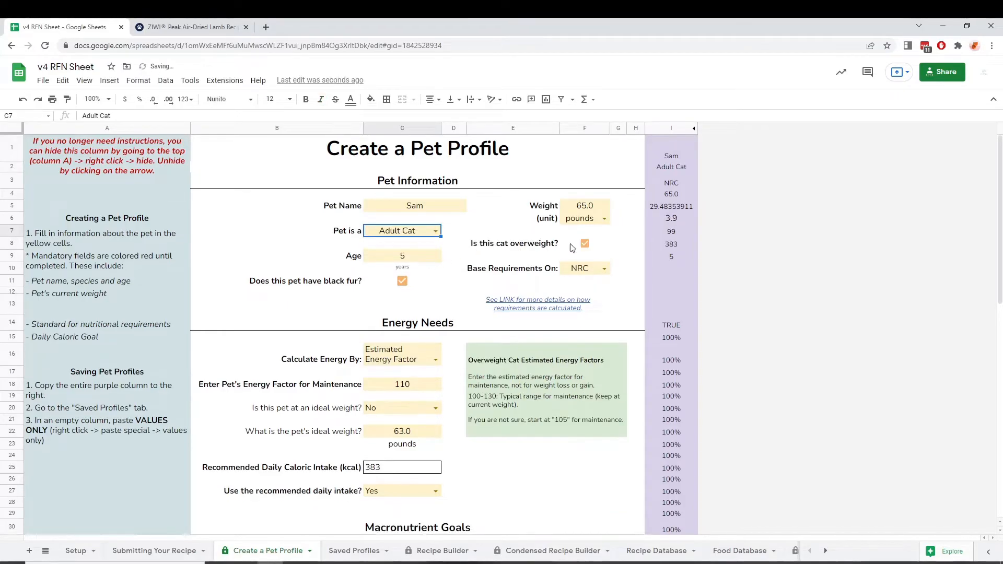
pyautogui.click(586, 245)
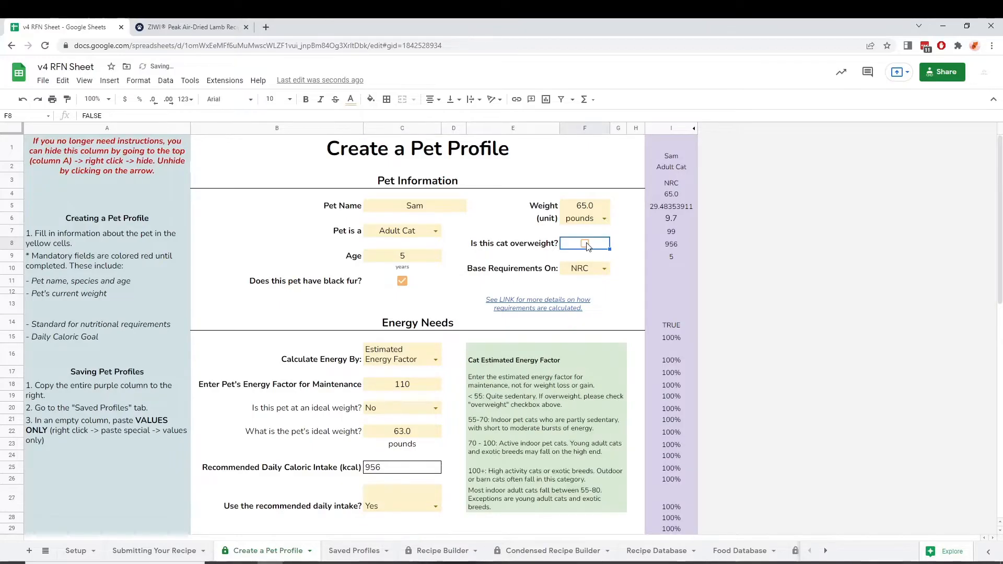
pyautogui.click(586, 244)
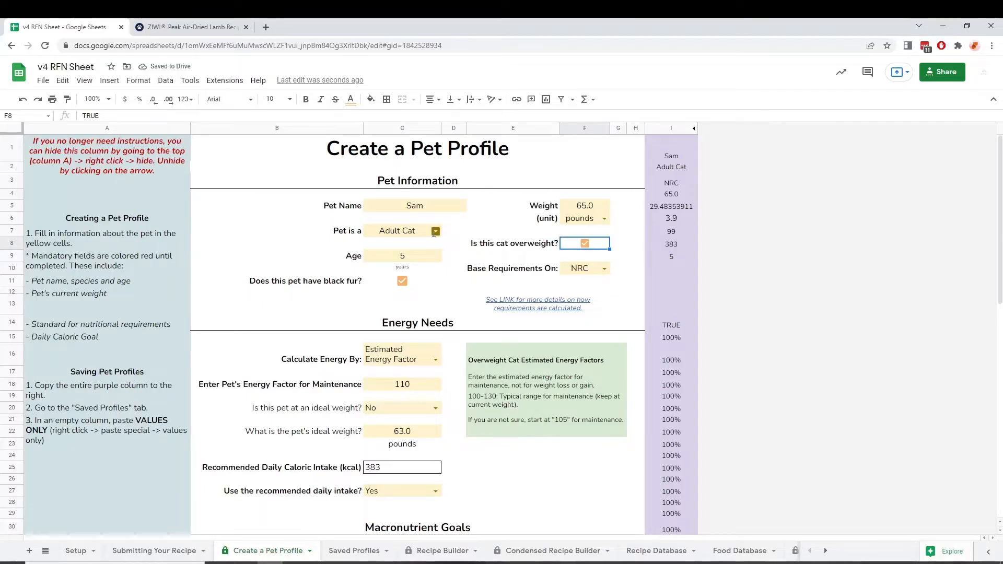
# Return the pet type to Adult Dog and toggle the black fur option off and back on
pyautogui.doubleClick(434, 234)
pyautogui.click(432, 247)
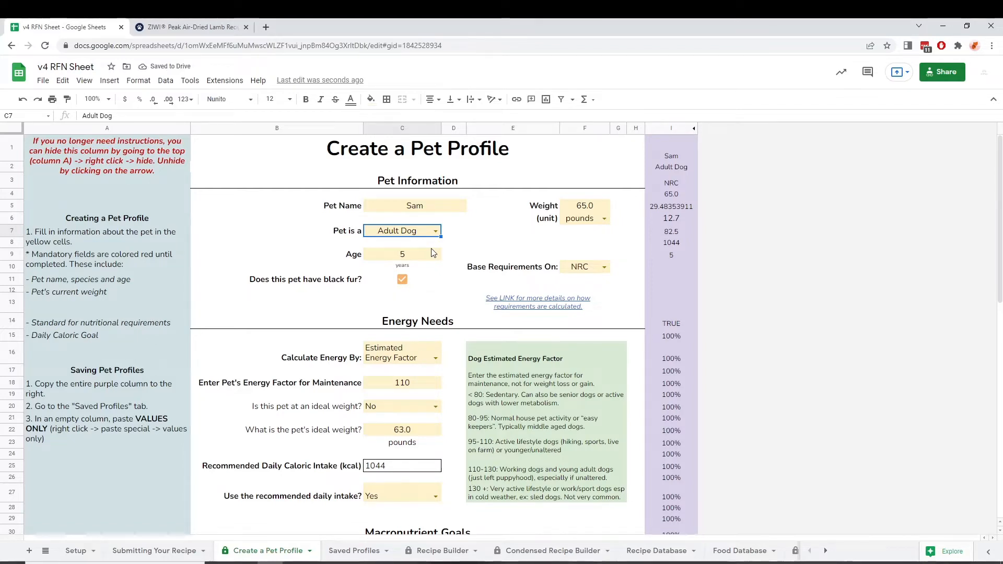
pyautogui.click(402, 280)
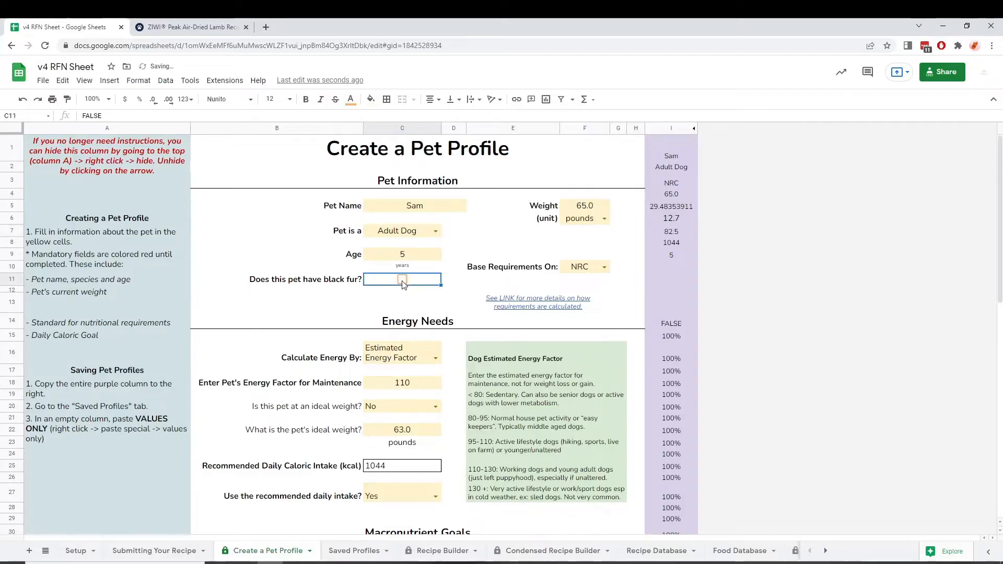
pyautogui.click(403, 281)
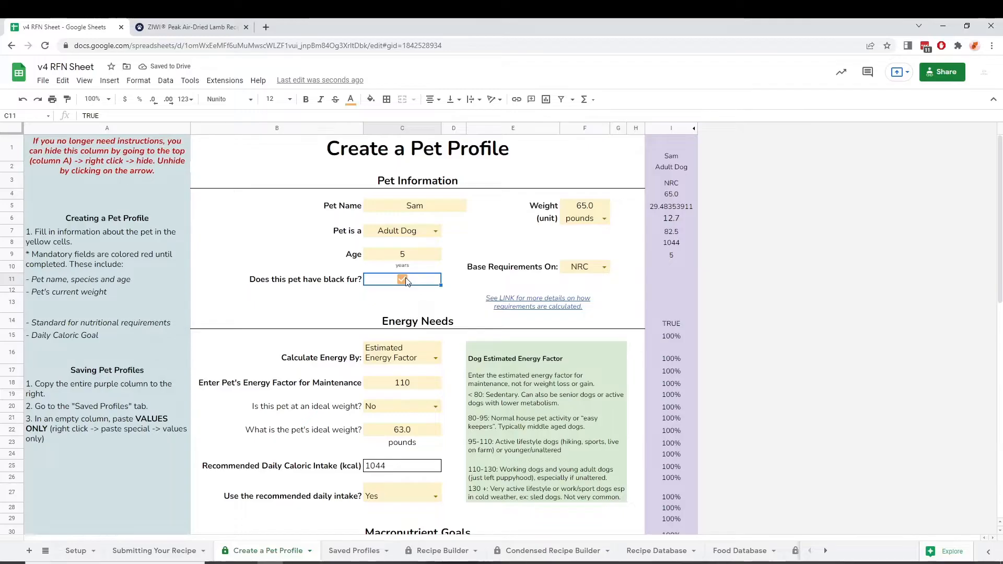
# Examine the Energy Needs section, keeping Estimated Energy Factor as the calculation method, and review the dog energy factor guide
pyautogui.scroll(-2, 408, 281)
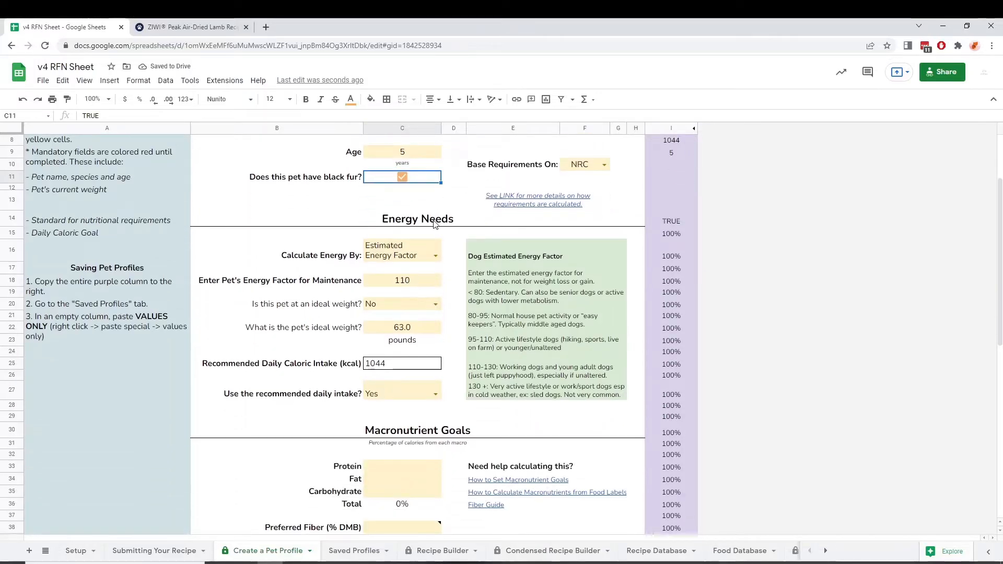
pyautogui.click(486, 223)
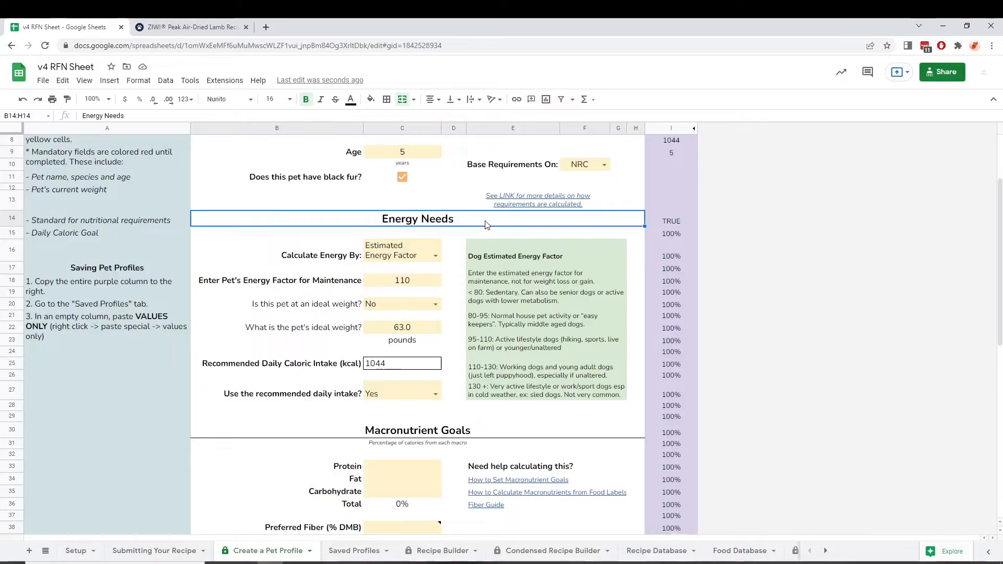
pyautogui.click(436, 256)
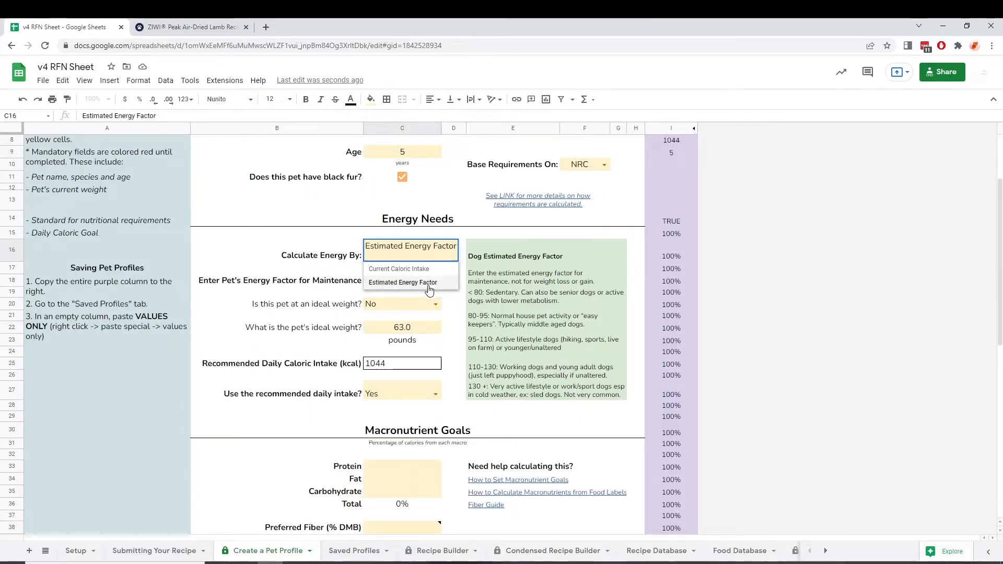
pyautogui.click(428, 286)
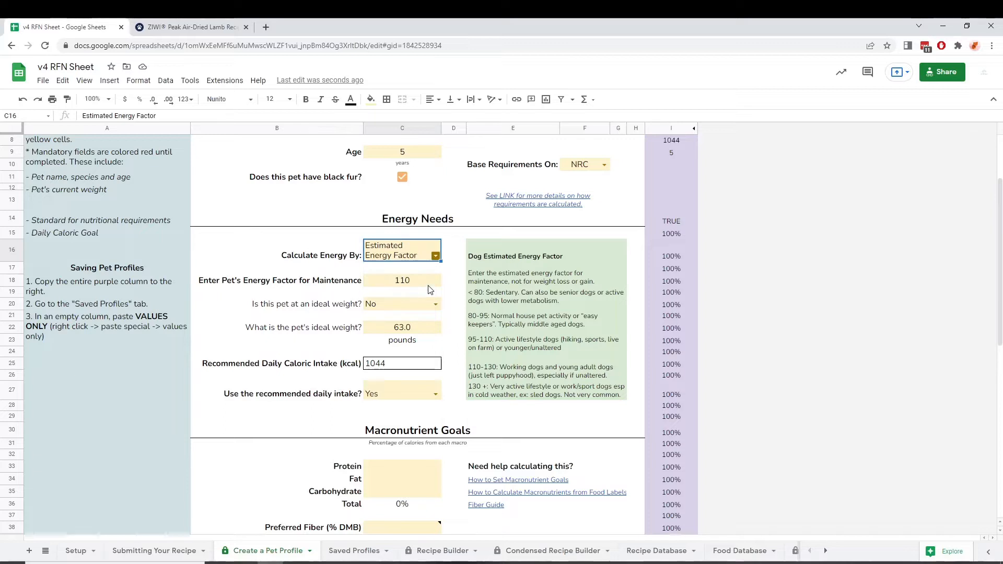
pyautogui.moveTo(543, 253); pyautogui.dragTo(569, 413)
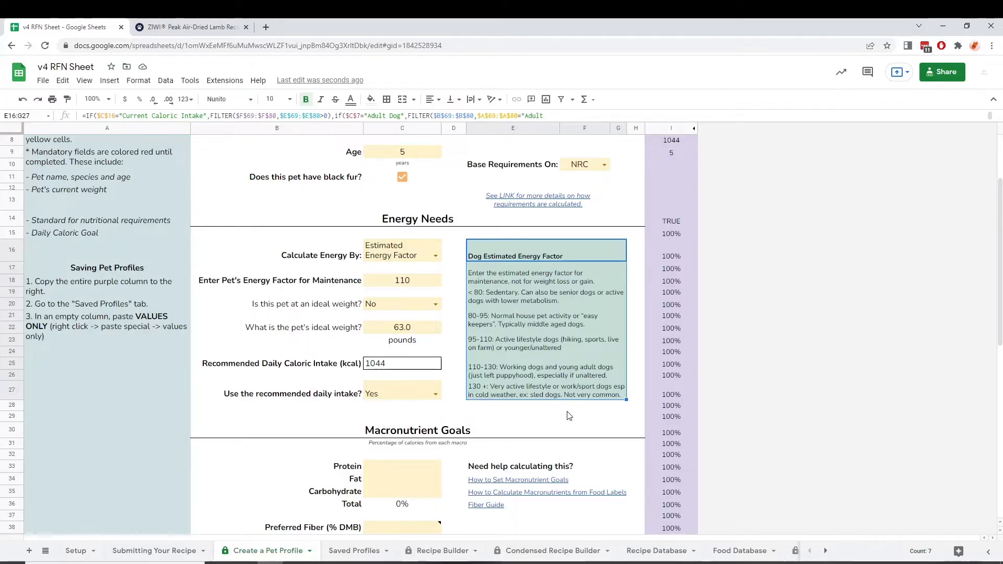
# Switch the ideal weight answer to Yes and back to No
pyautogui.click(437, 303)
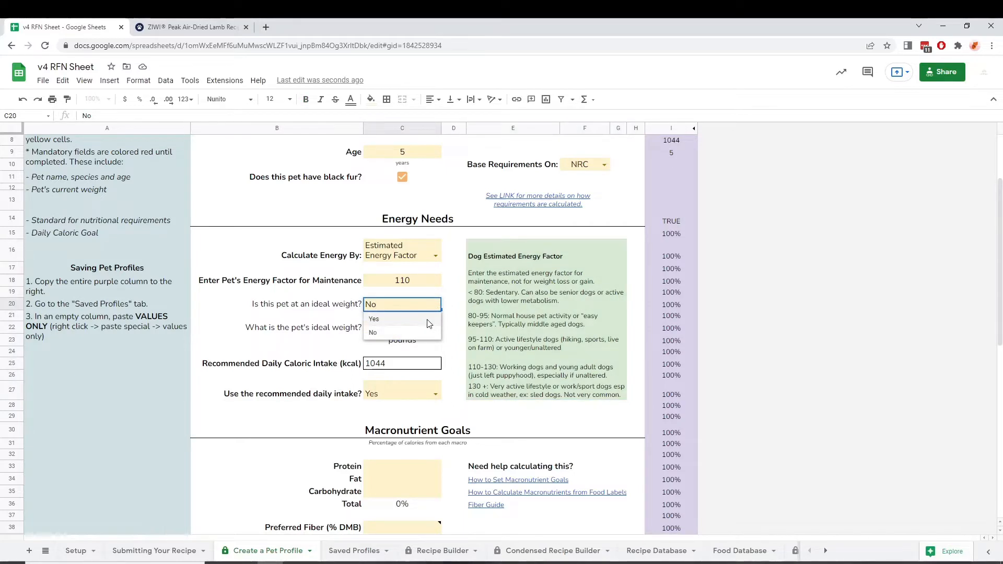
pyautogui.click(428, 321)
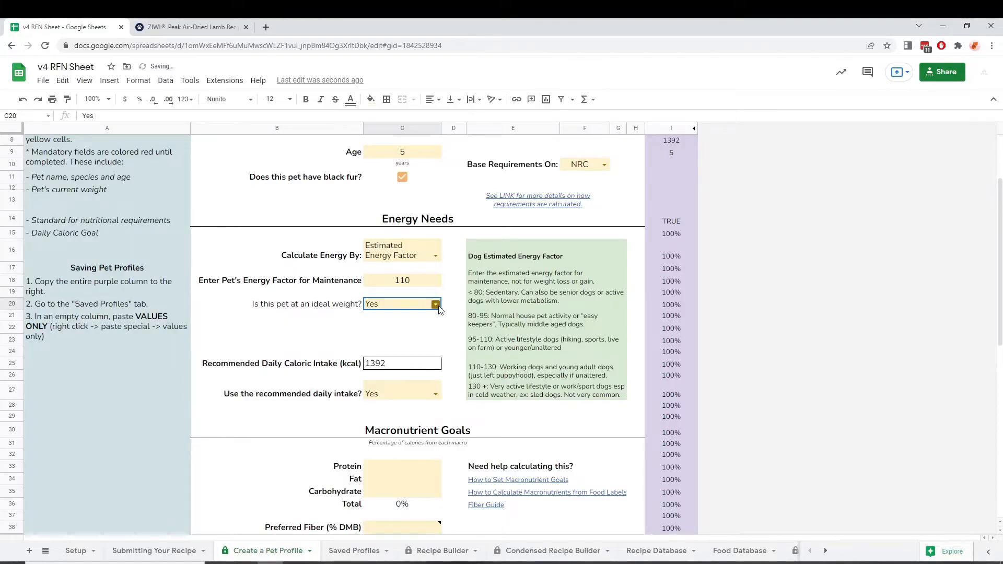
pyautogui.click(436, 305)
pyautogui.click(425, 337)
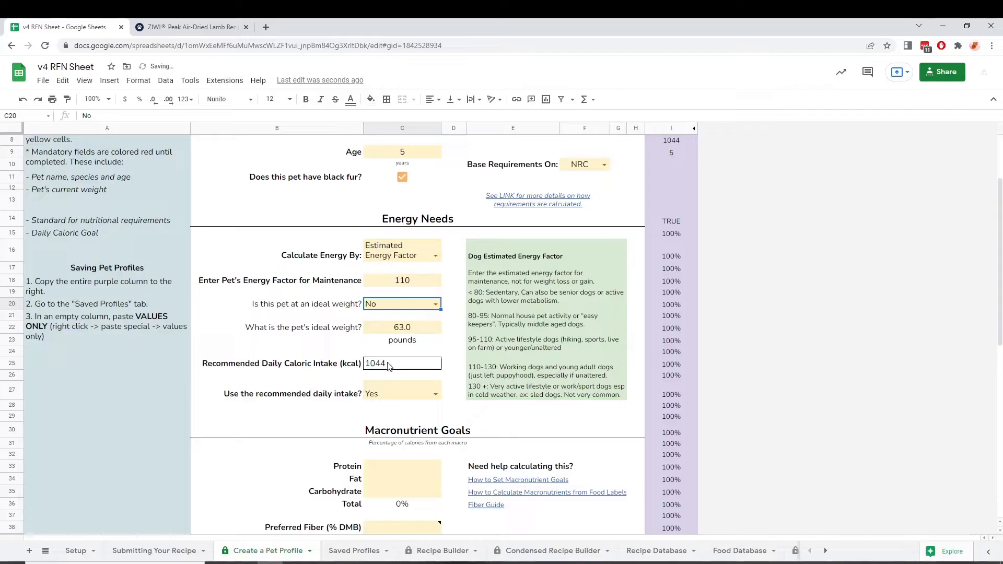
# Set the pet's ideal weight to 67 pounds
pyautogui.click(421, 327)
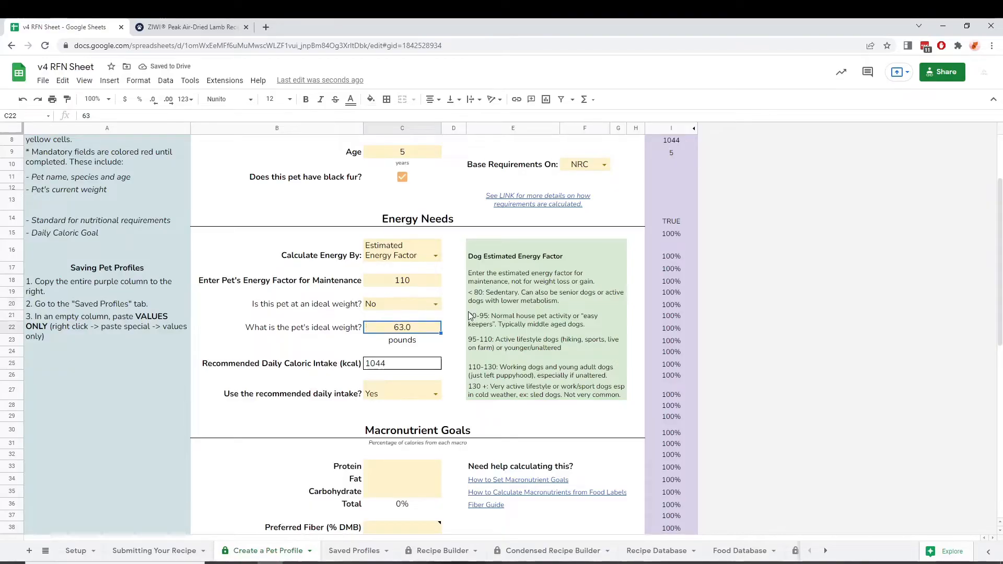
pyautogui.write('67')
pyautogui.press('Return')
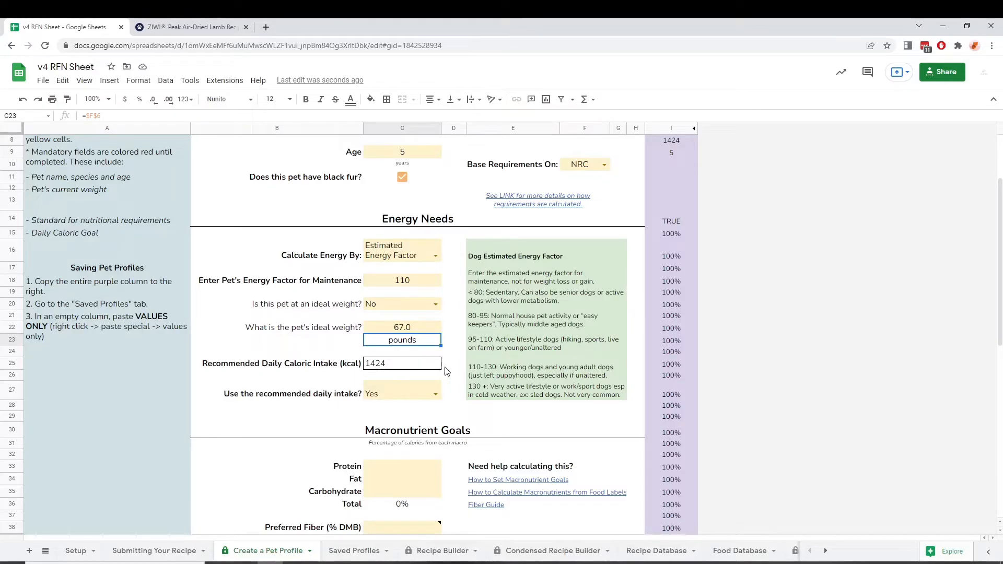
# Switch the answer for using the recommended daily intake to No (enter below) and back to Yes
pyautogui.click(436, 395)
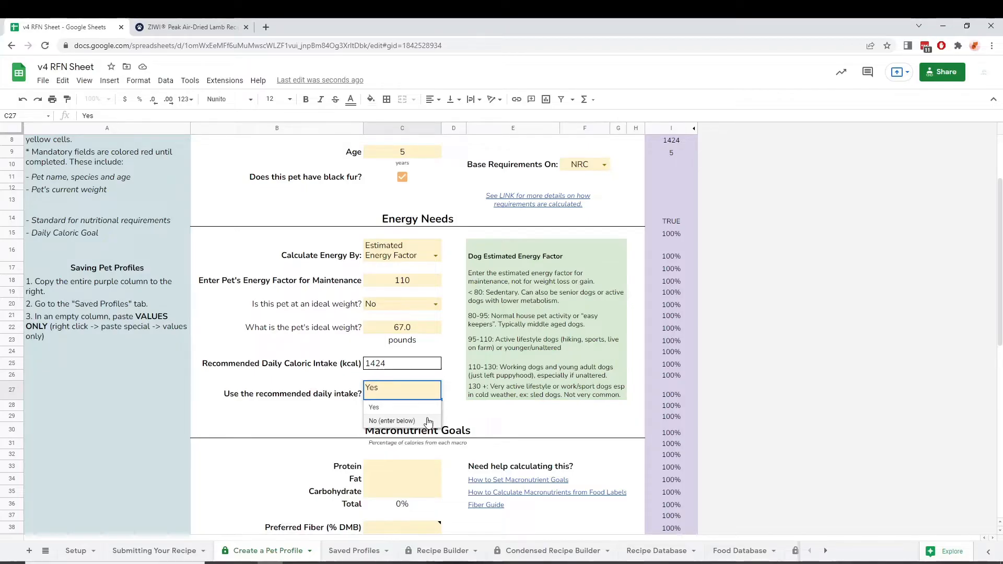
pyautogui.click(427, 421)
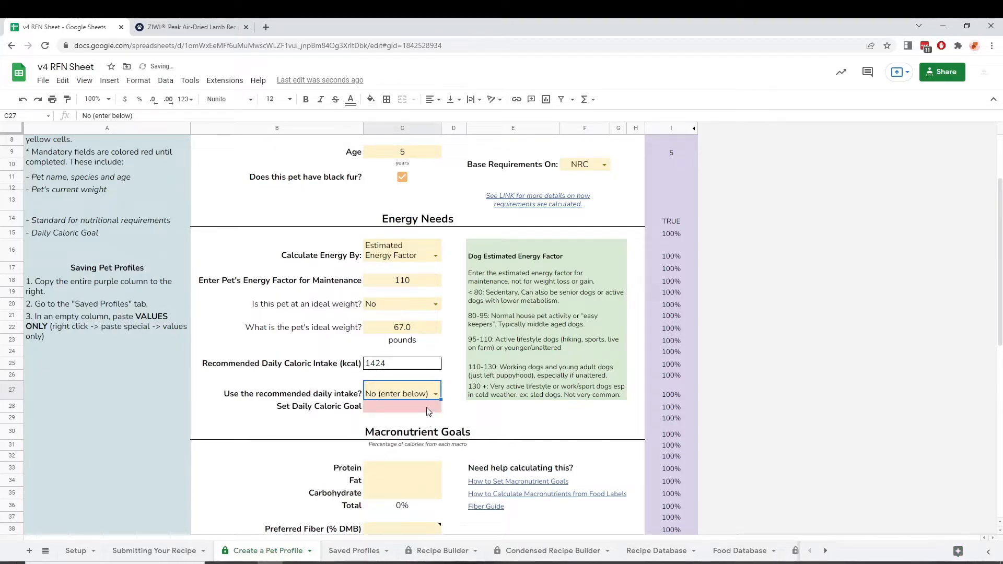
pyautogui.click(429, 411)
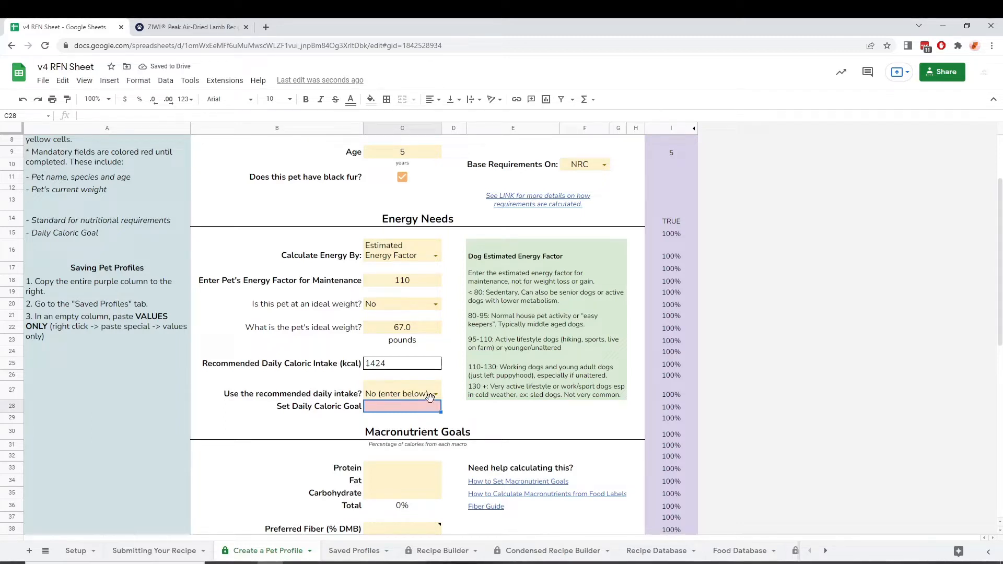
pyautogui.click(436, 395)
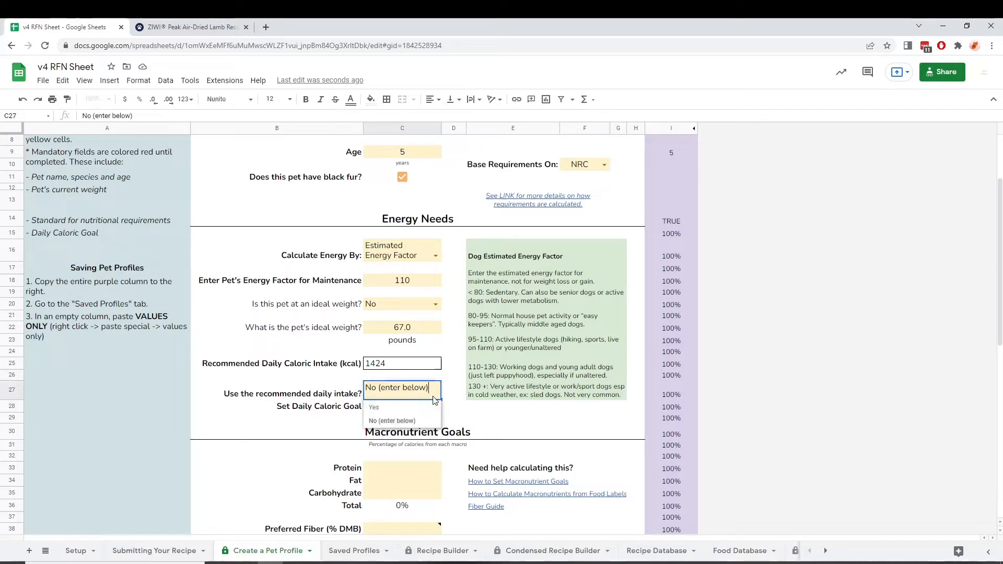
pyautogui.click(435, 408)
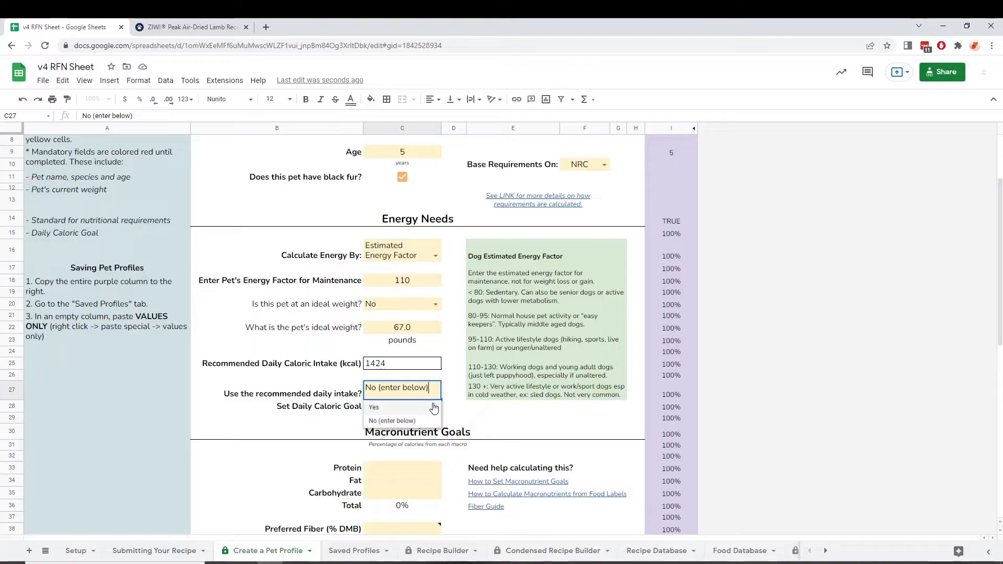
# Set the energy calculation method to Current Caloric Intake and try 1000 as the pet's current daily caloric intake, cancelling the entry
pyautogui.click(436, 256)
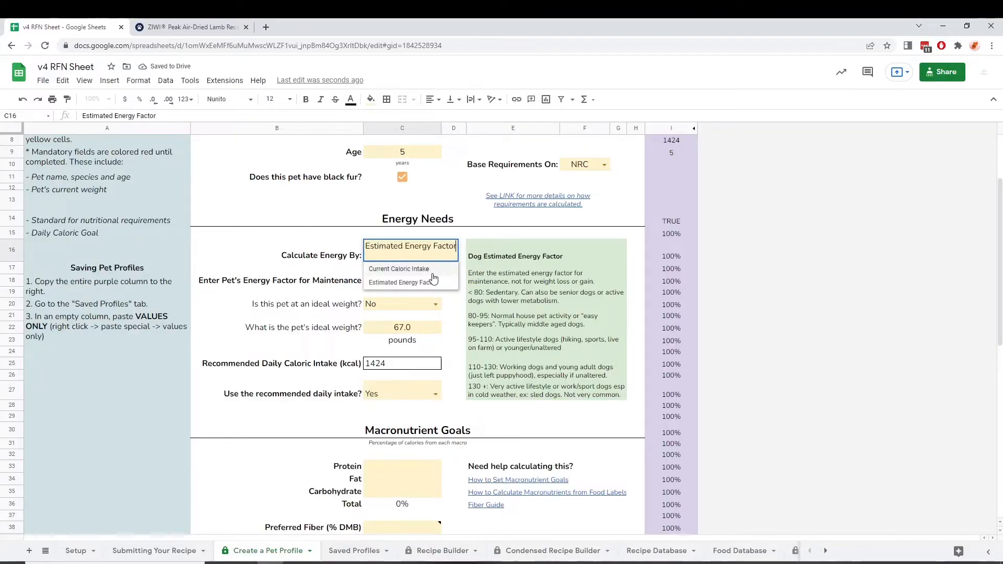
pyautogui.click(432, 273)
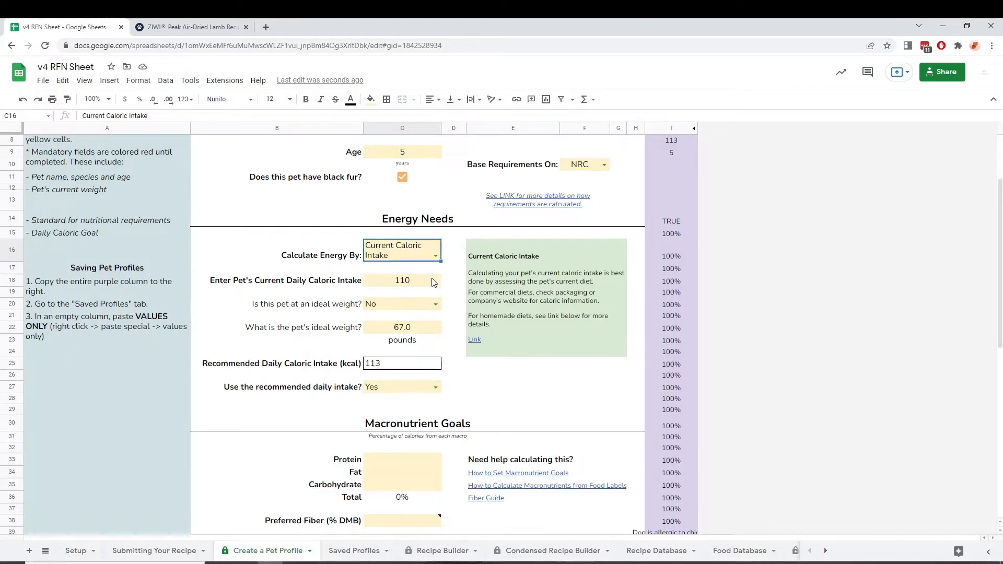
pyautogui.click(424, 287)
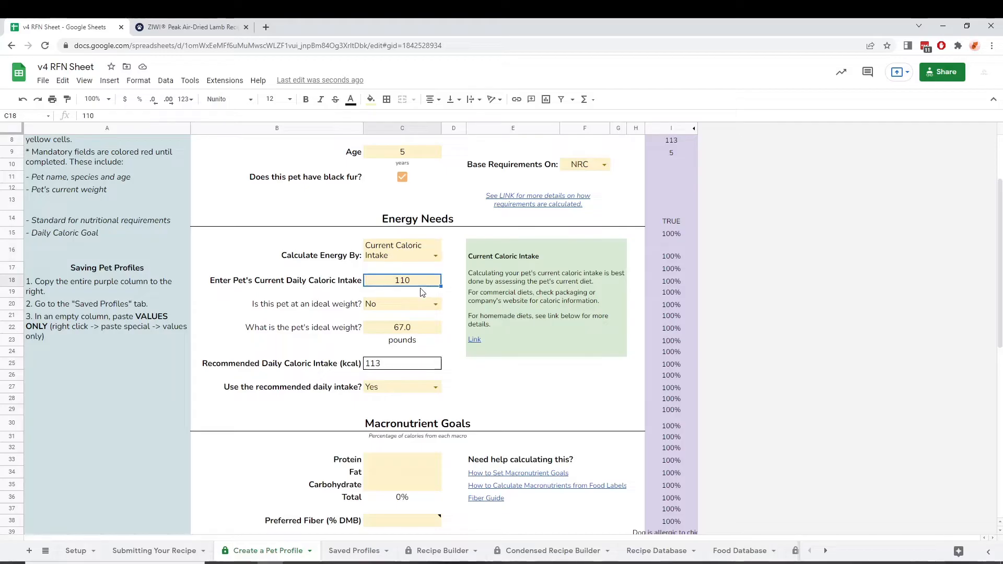
pyautogui.write('1000')
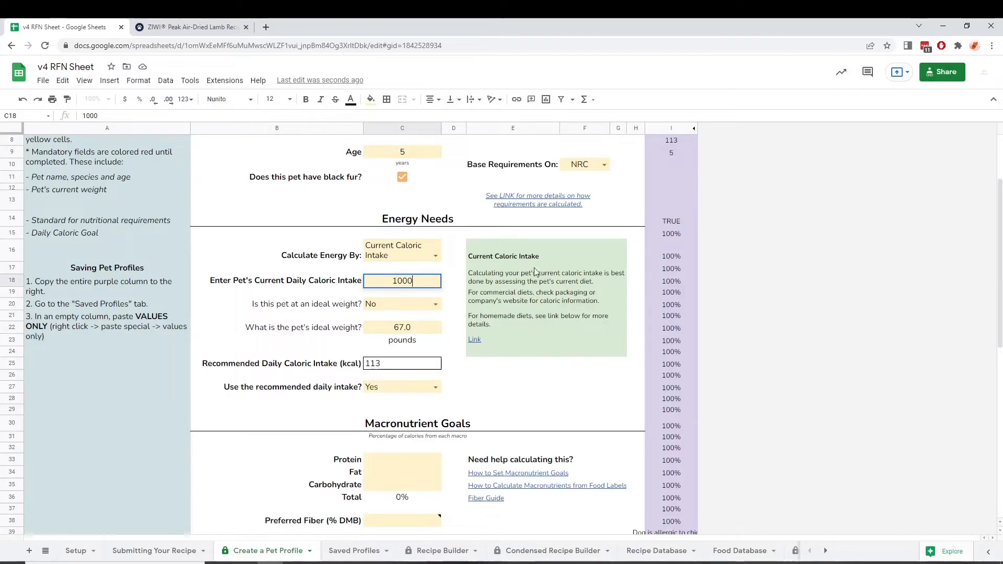
pyautogui.moveTo(575, 337)
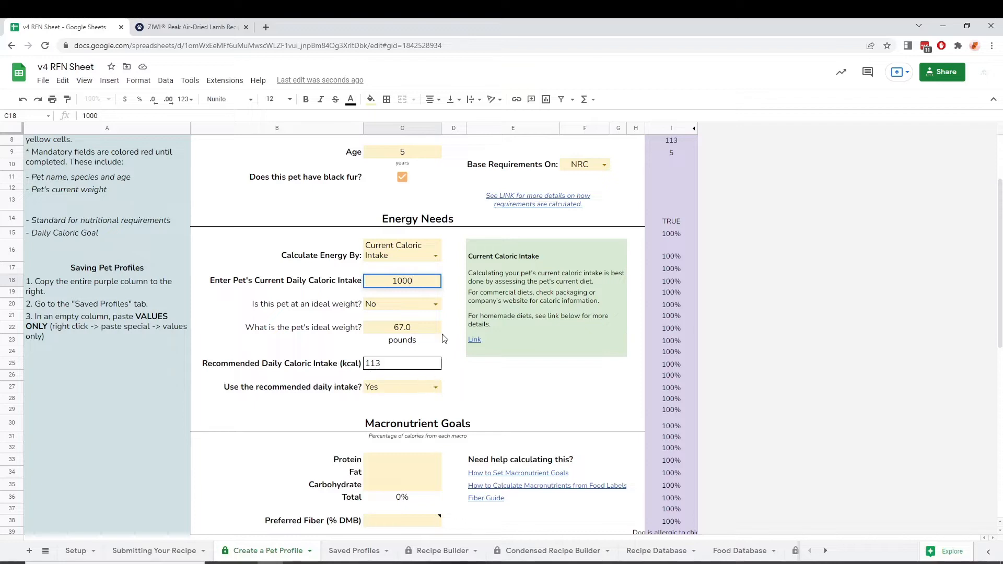
pyautogui.press('Escape')
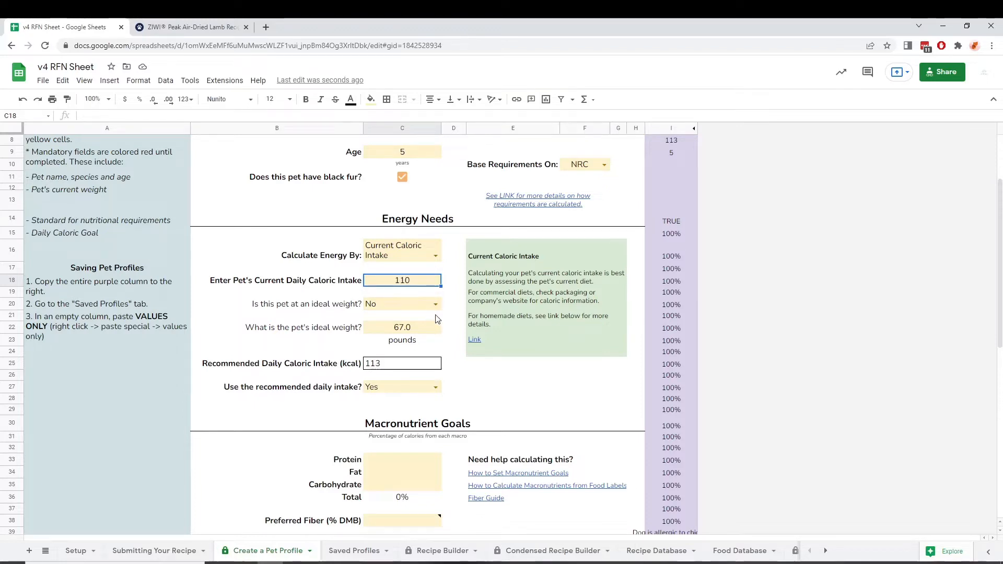
# Return the energy calculation method to Estimated Energy Factor
pyautogui.click(435, 257)
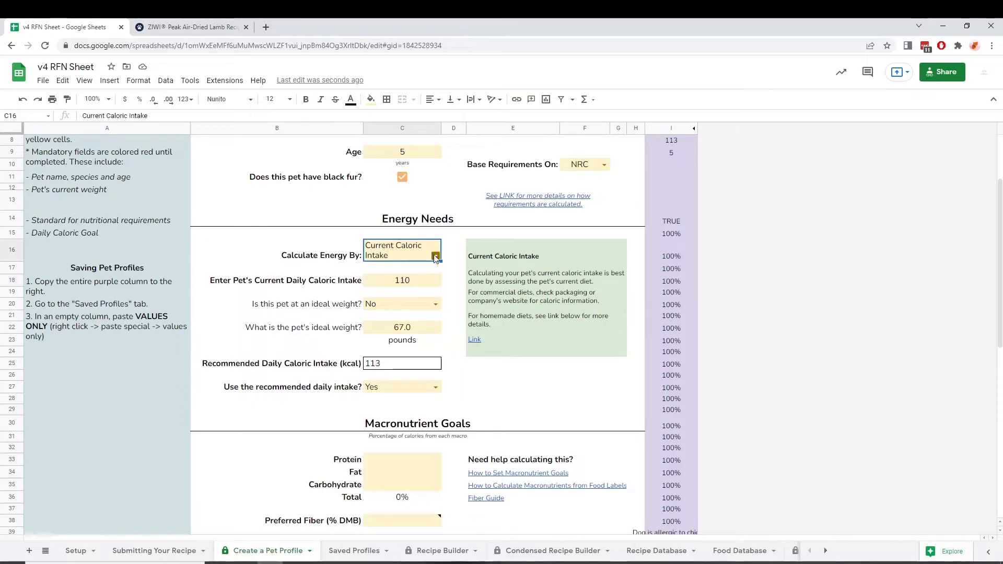
pyautogui.click(435, 258)
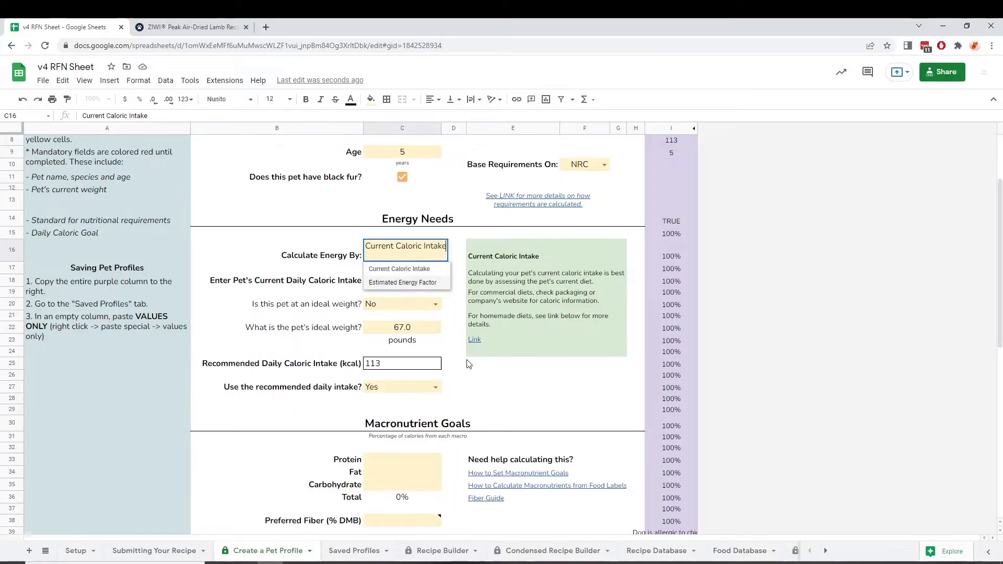
pyautogui.press('Down')
pyautogui.press('Return')
# Set the macronutrient goals to 25% protein, 50% fat and 25% carbohydrate
pyautogui.scroll(-3, 468, 363)
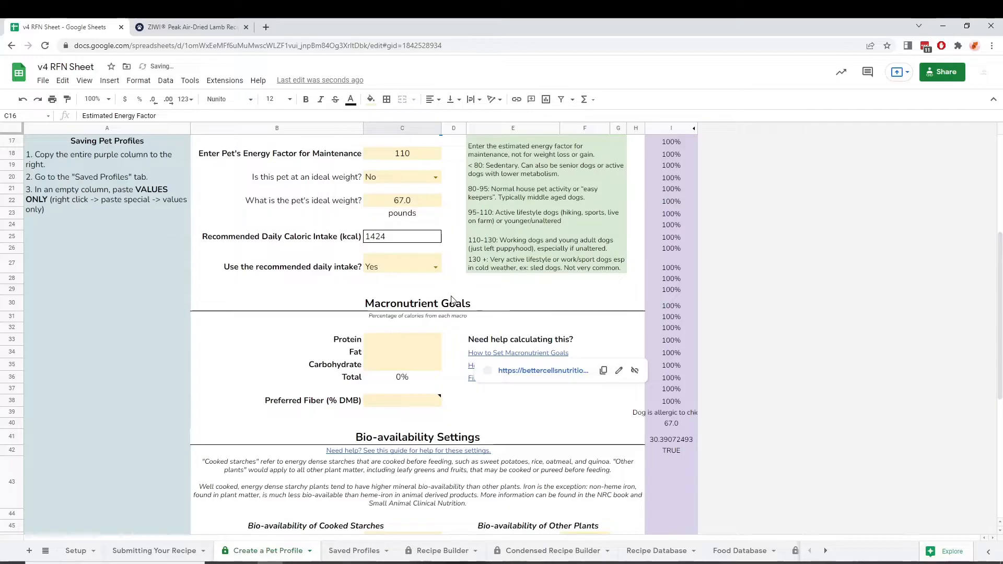
pyautogui.scroll(-2, 452, 300)
pyautogui.click(533, 248)
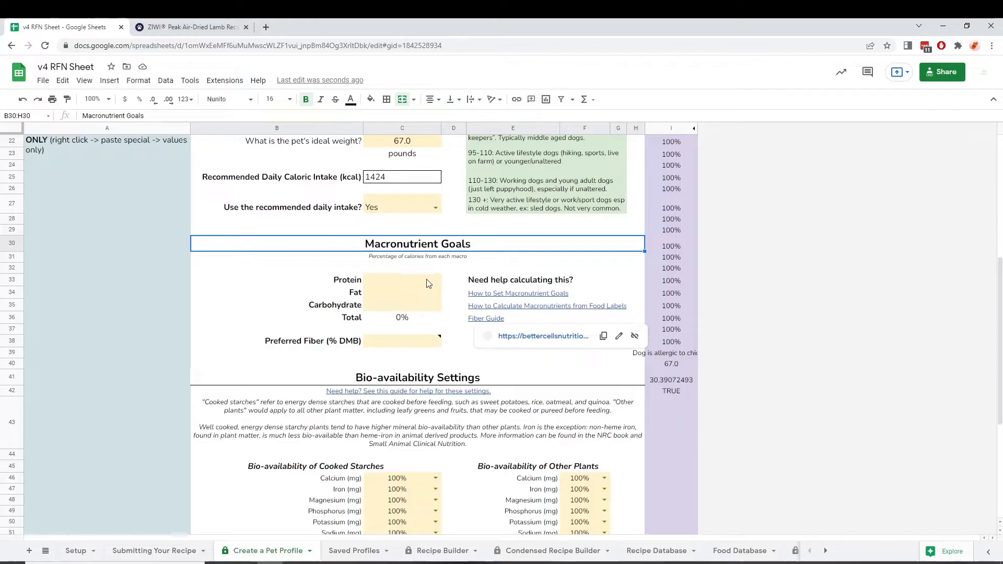
pyautogui.moveTo(428, 281); pyautogui.dragTo(432, 311)
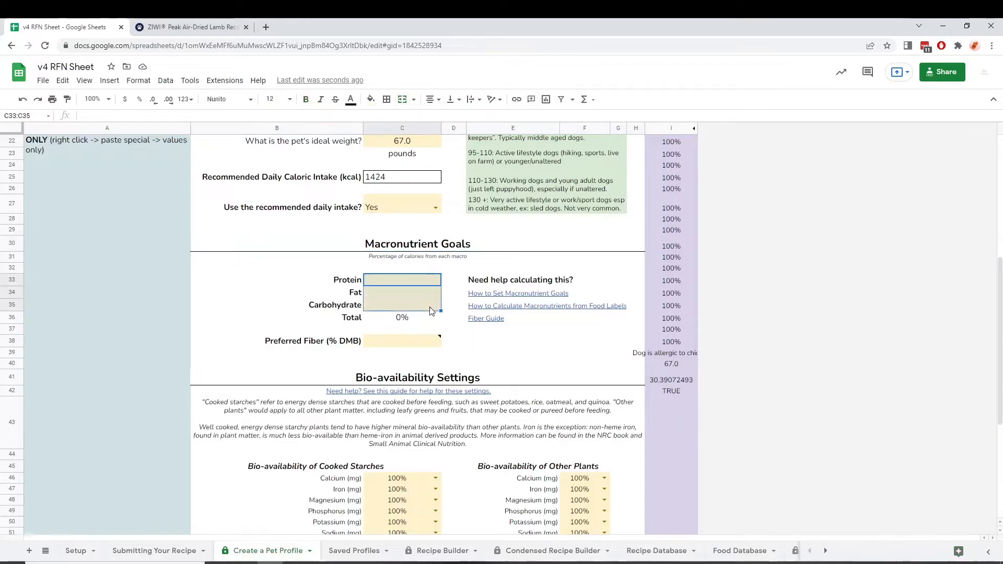
pyautogui.click(440, 282)
pyautogui.write('25')
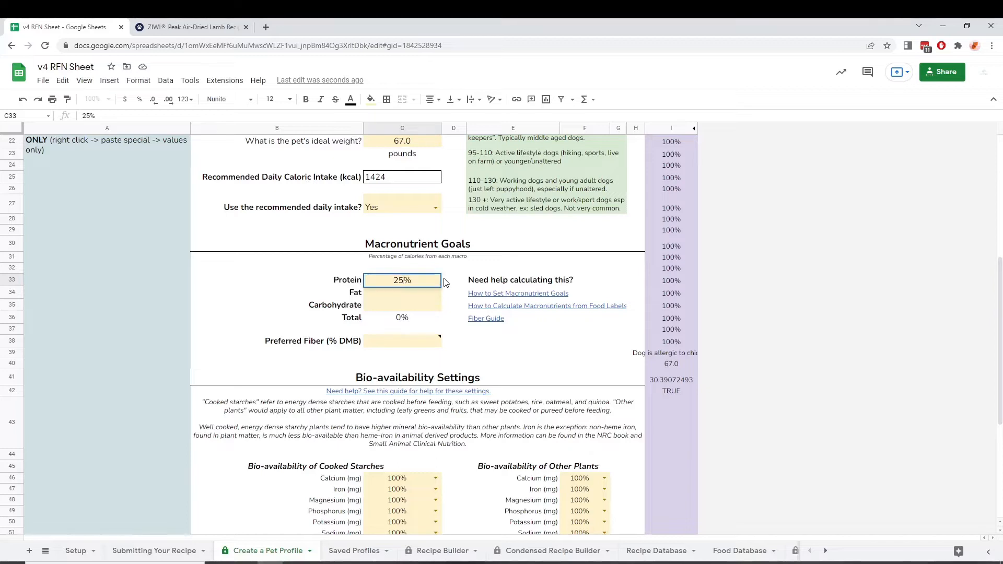
pyautogui.press('Return')
pyautogui.write('50')
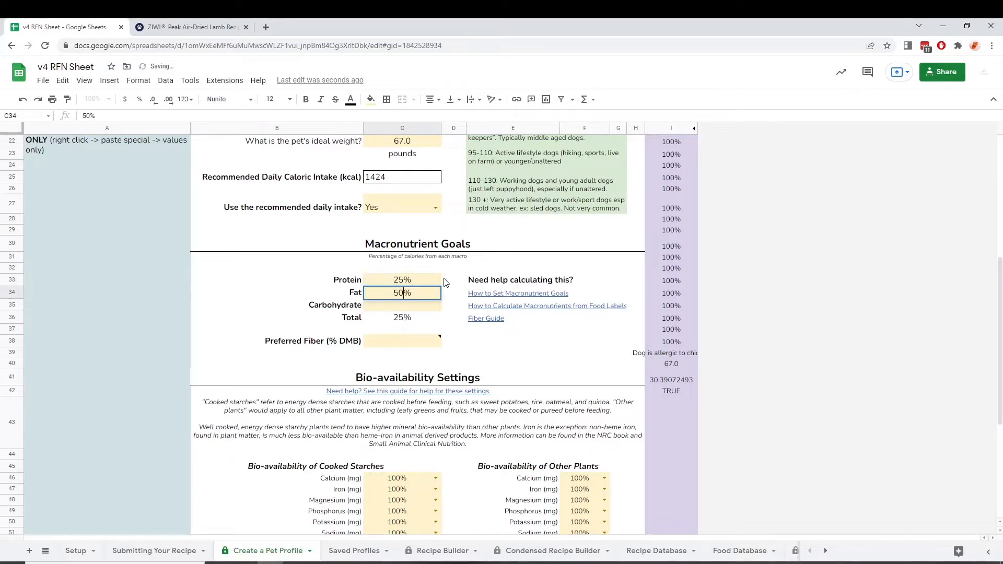
pyautogui.press('Return')
pyautogui.write('25')
pyautogui.press('Return')
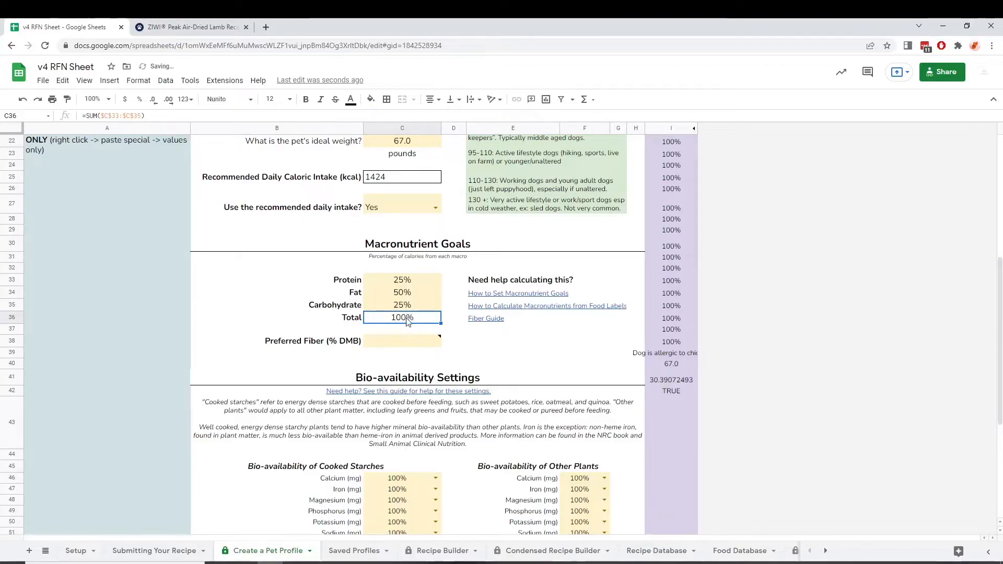
# Review the note on the Preferred Fiber (% DMB) field and examine the Bio-availability Settings section with its guidance text
pyautogui.click(402, 348)
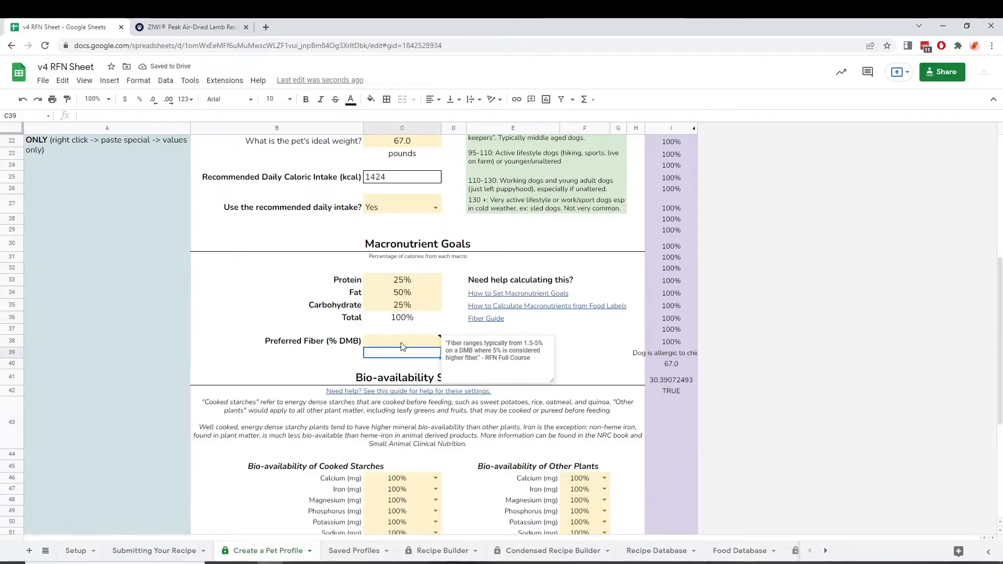
pyautogui.click(402, 343)
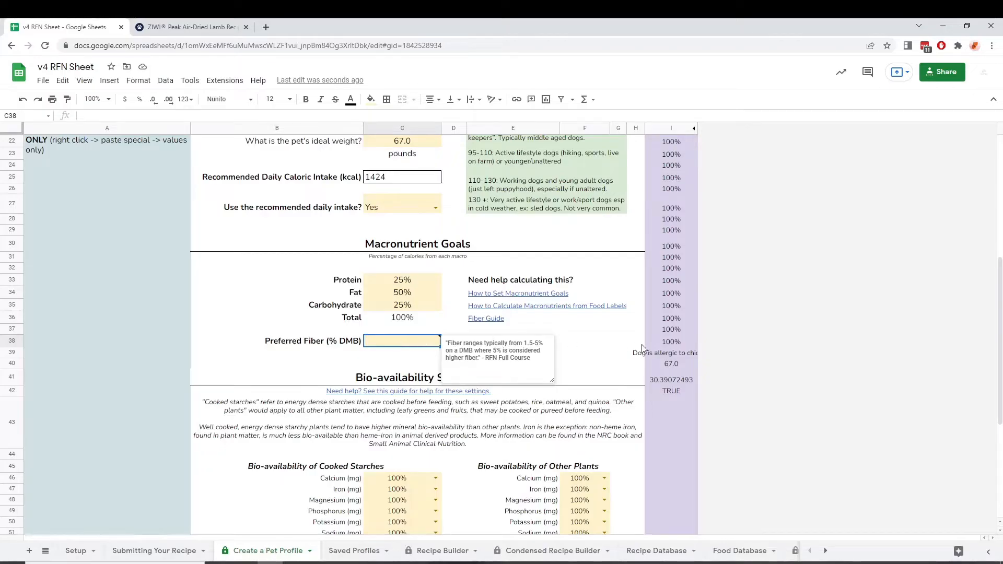
pyautogui.scroll(-3, 628, 343)
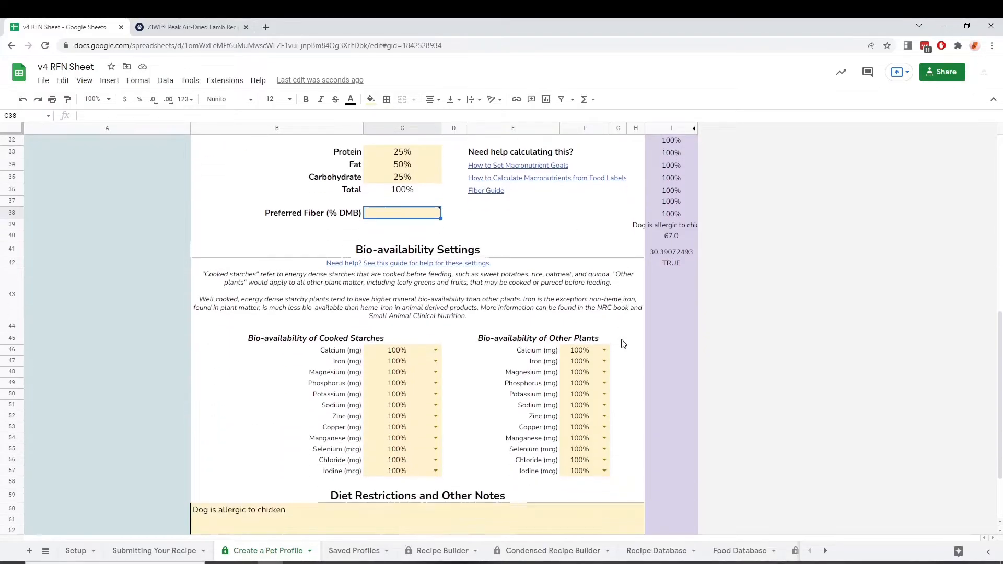
pyautogui.scroll(-1, 624, 343)
pyautogui.click(530, 233)
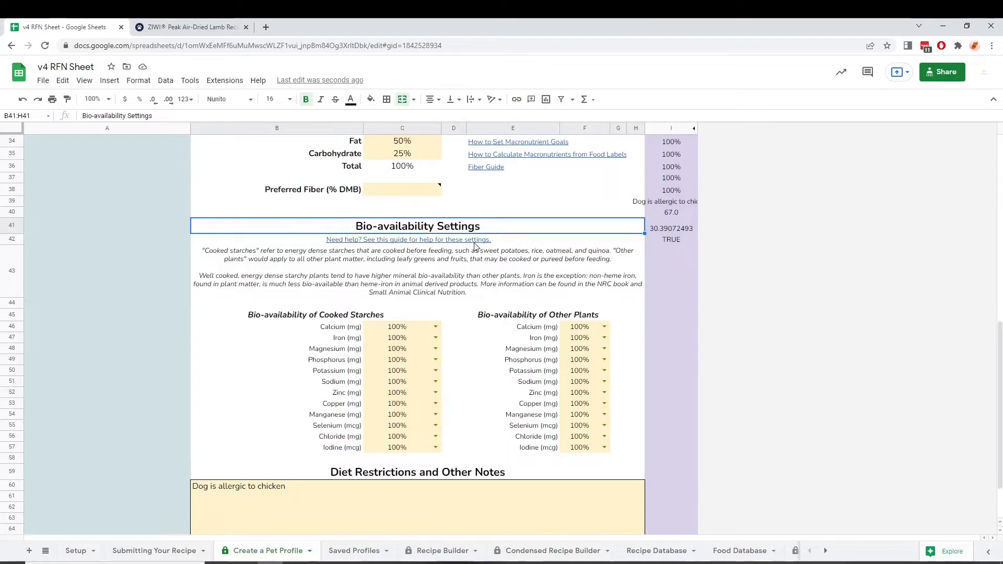
pyautogui.moveTo(474, 245)
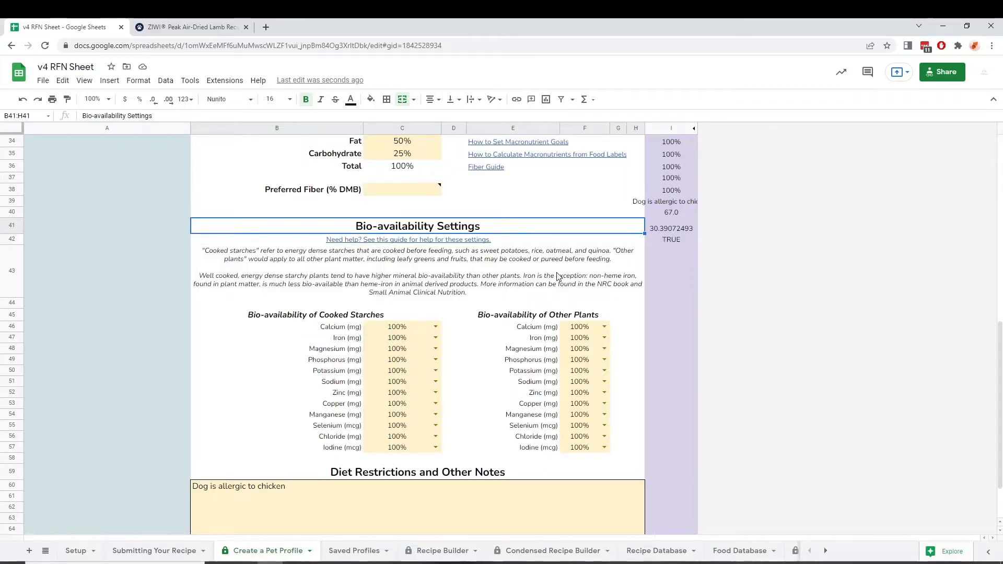
# Extend the Diet Restrictions and Other Notes text with ". Want this to be a low carb recipe."
pyautogui.scroll(-3, 561, 275)
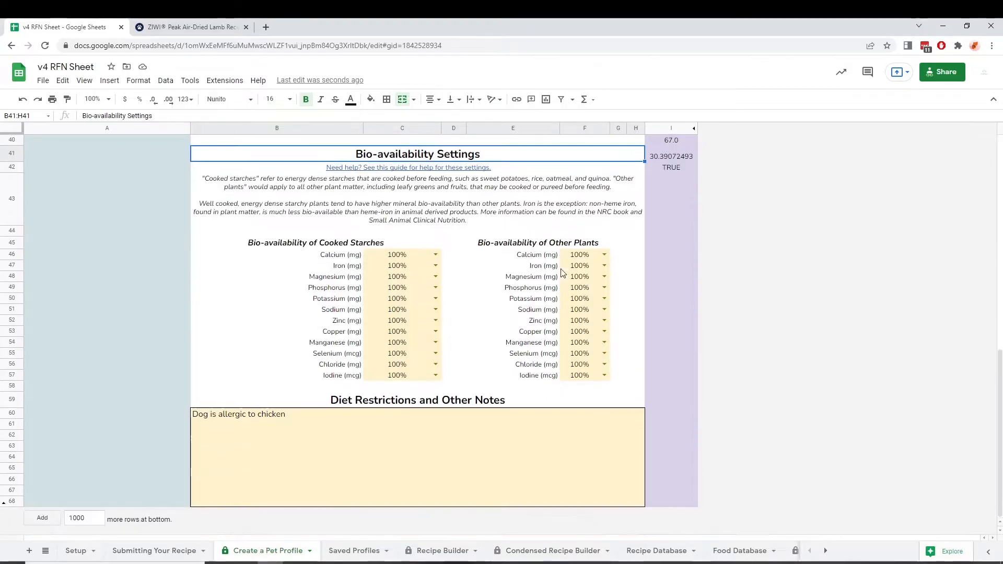
pyautogui.click(433, 470)
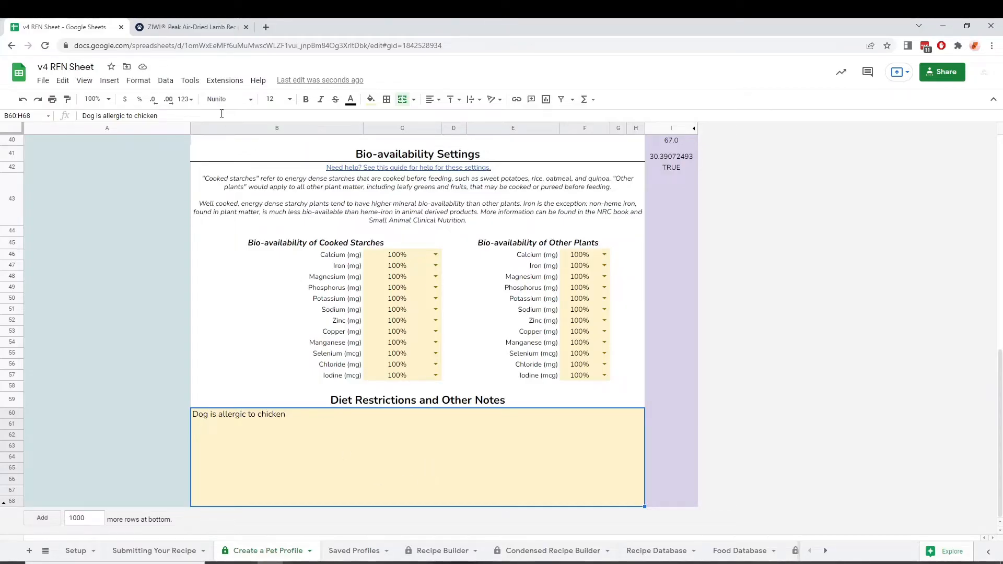
pyautogui.click(219, 114)
pyautogui.write('. Want this')
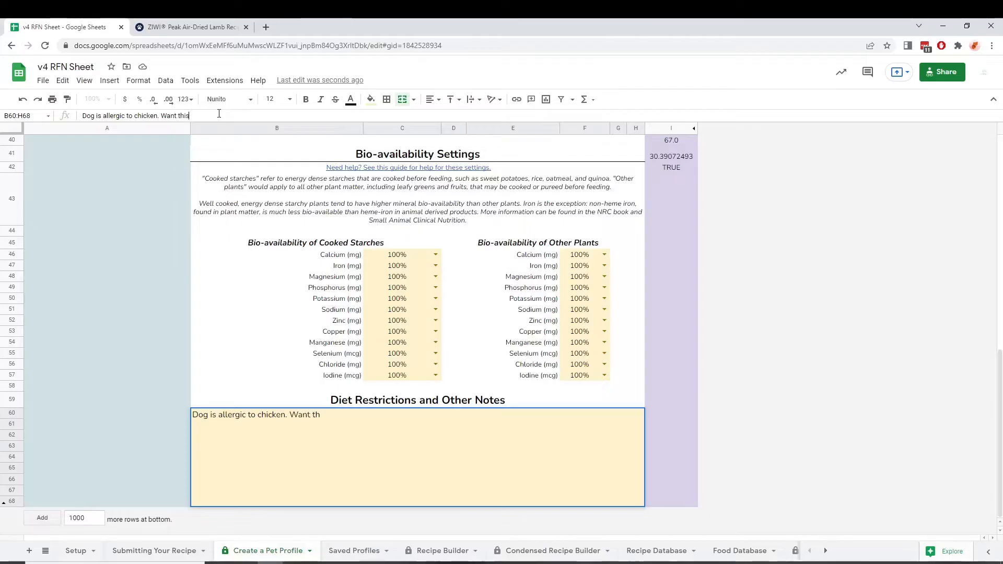
pyautogui.write(' to be a low carb recipe')
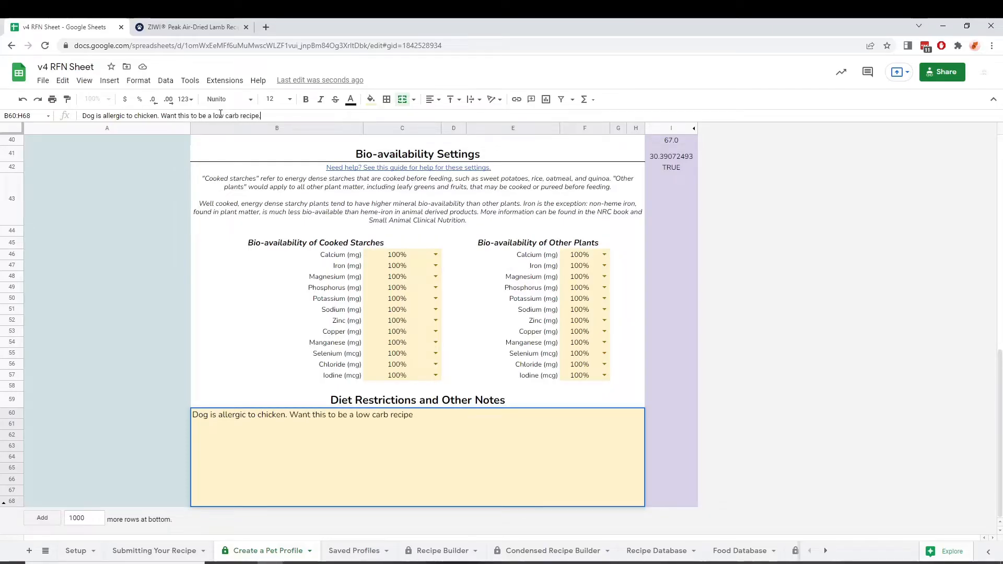
pyautogui.press('Return')
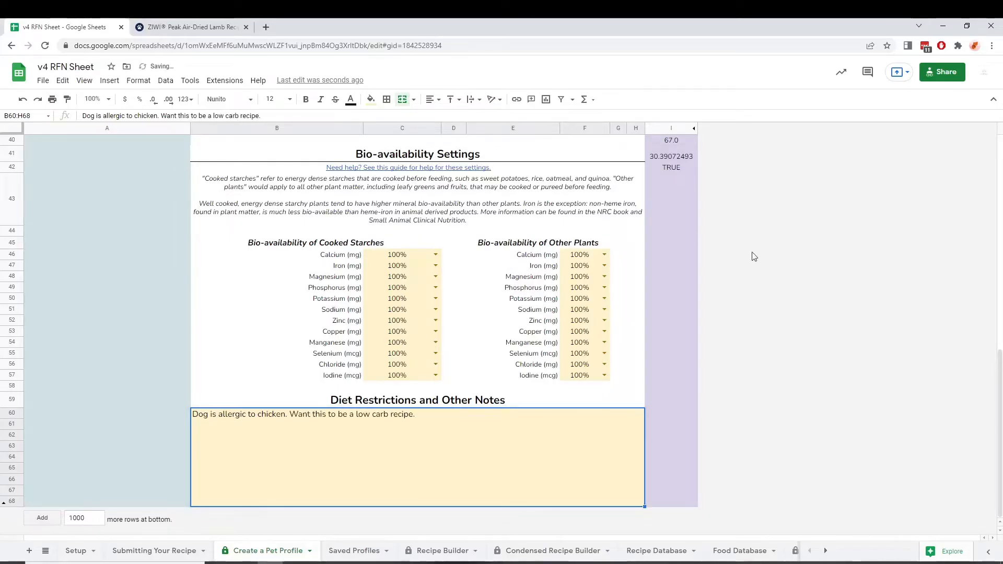
# Copy the entire purple profile data column I of the Create a Pet Profile sheet
pyautogui.scroll(3, 689, 199)
pyautogui.scroll(5, 683, 171)
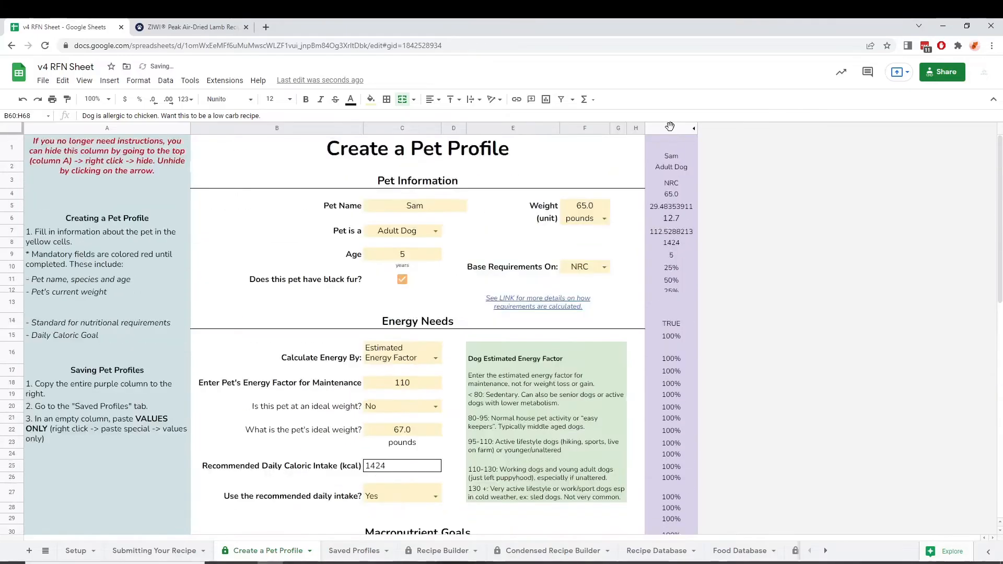
pyautogui.click(676, 127)
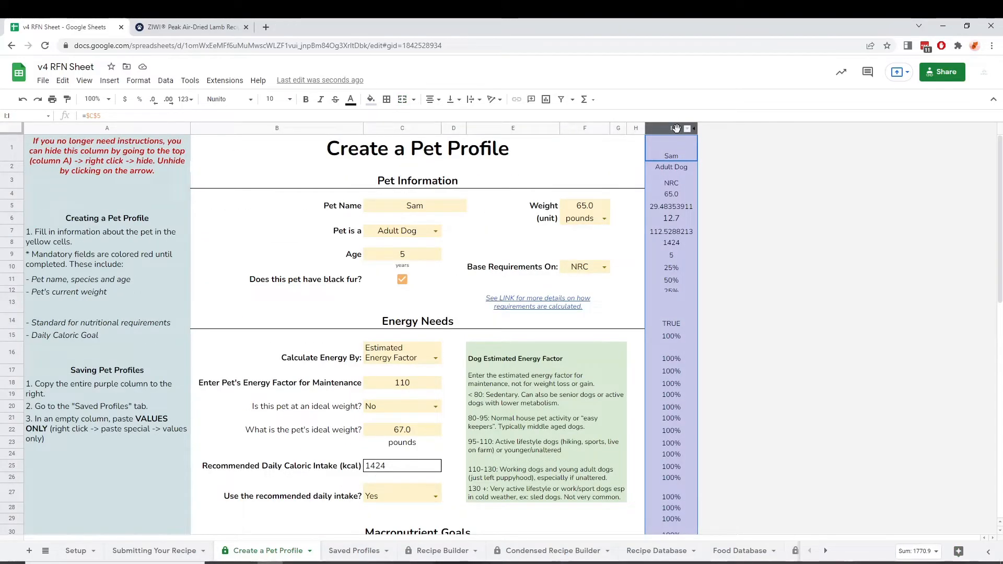
pyautogui.rightClick(675, 128)
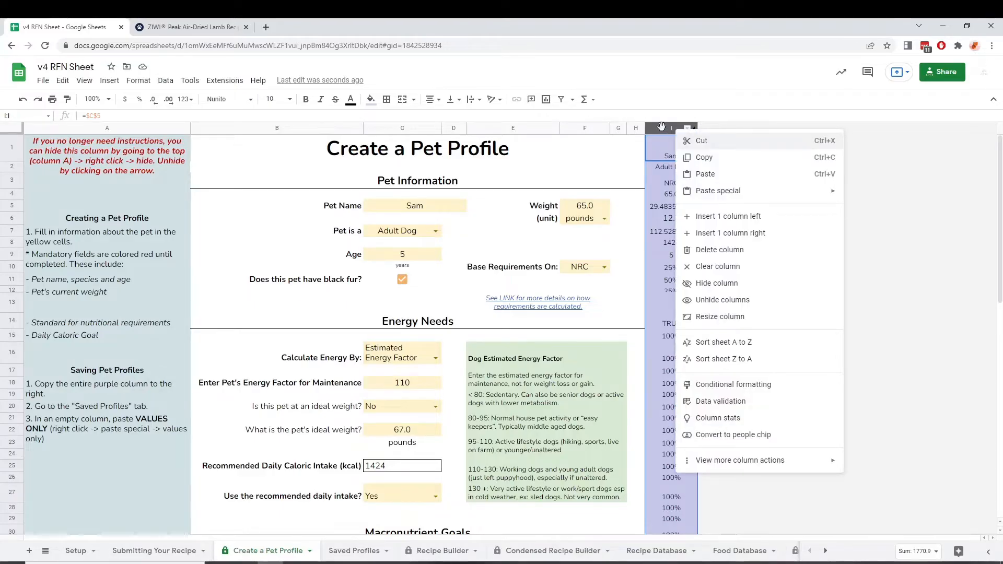
pyautogui.click(669, 128)
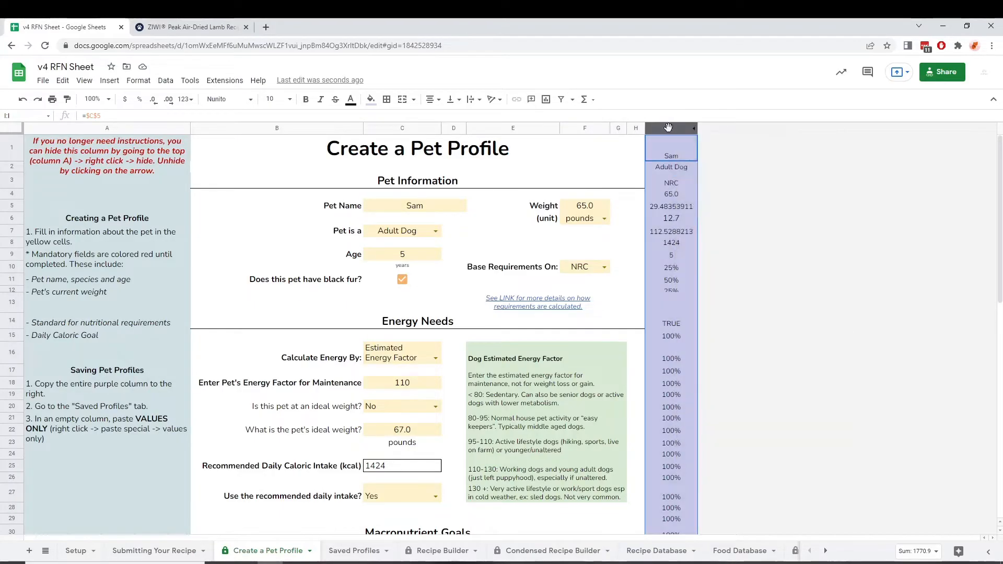
pyautogui.rightClick(688, 133)
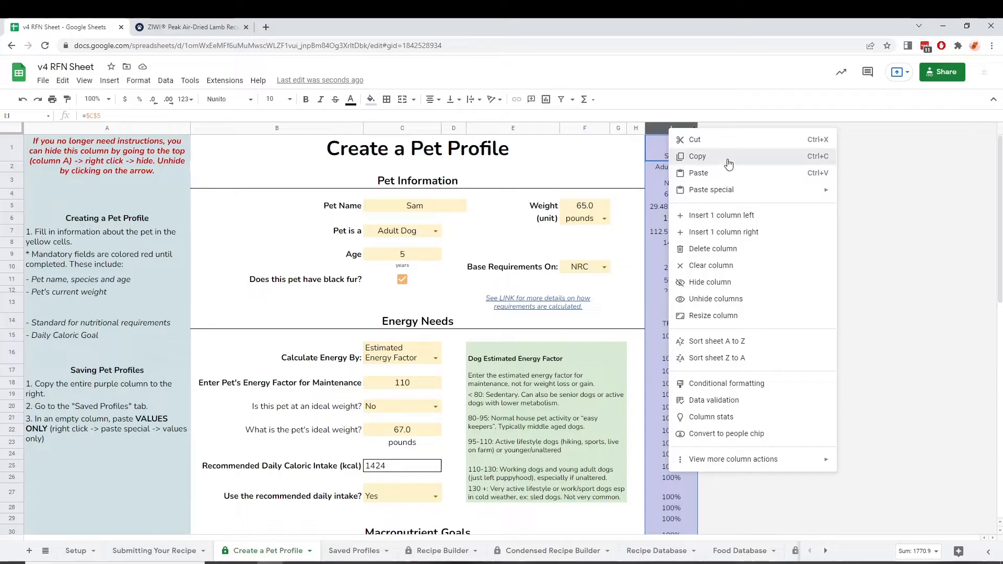
pyautogui.click(725, 162)
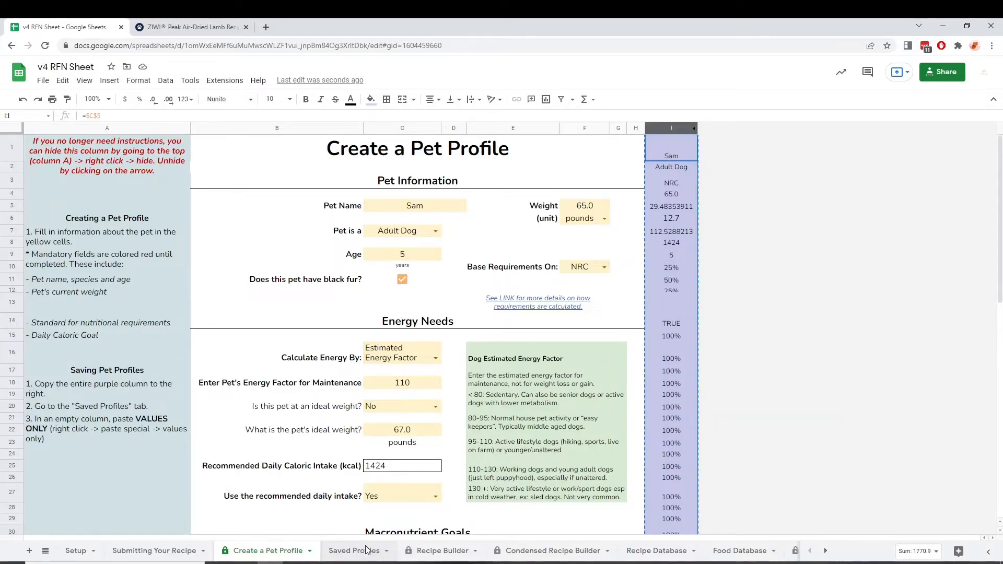
# Paste the copied profile as values only into the first empty column, D, of the Saved Profiles sheet
pyautogui.click(366, 550)
pyautogui.rightClick(218, 142)
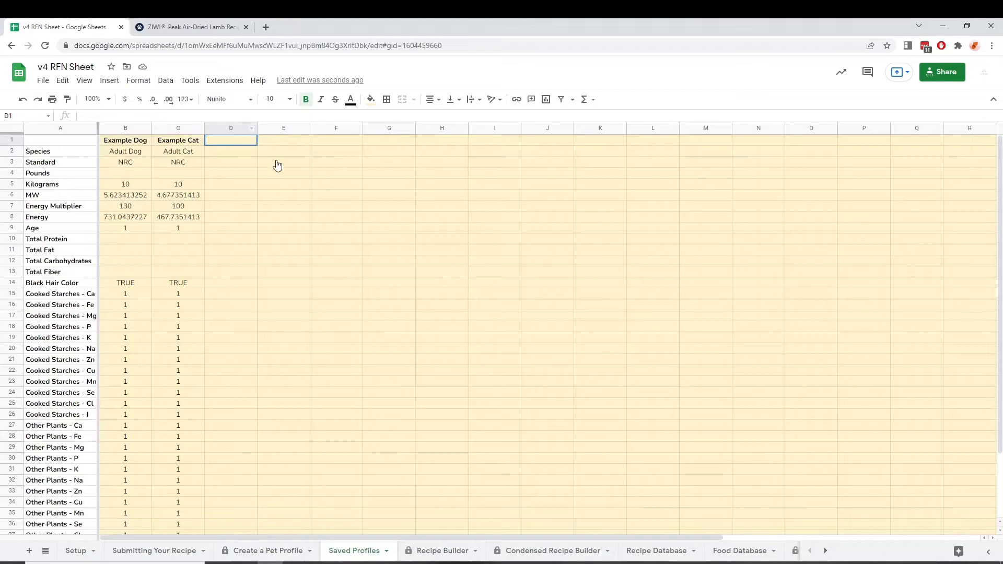
pyautogui.moveTo(301, 204)
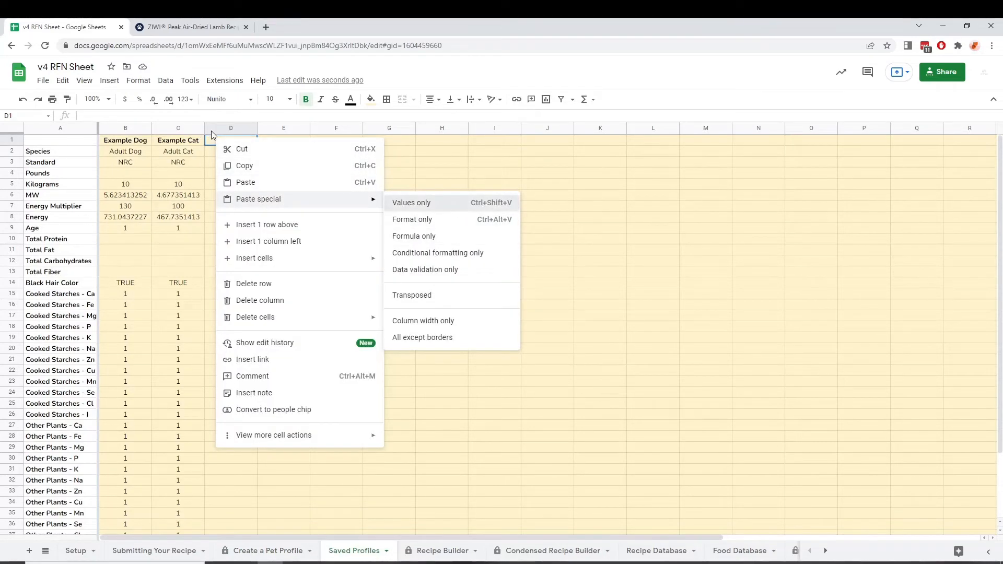
pyautogui.hotkey('ctrl', 'shift', 'v')
# Try a regular paste of the copied profile into column E of Saved Profiles, and clear the pasted cells
pyautogui.click(276, 144)
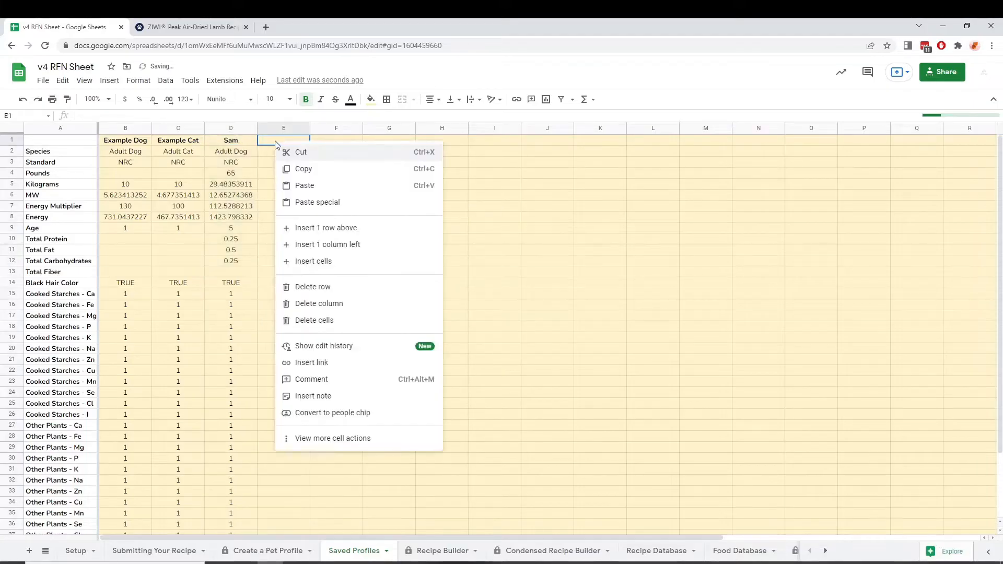
pyautogui.rightClick(277, 145)
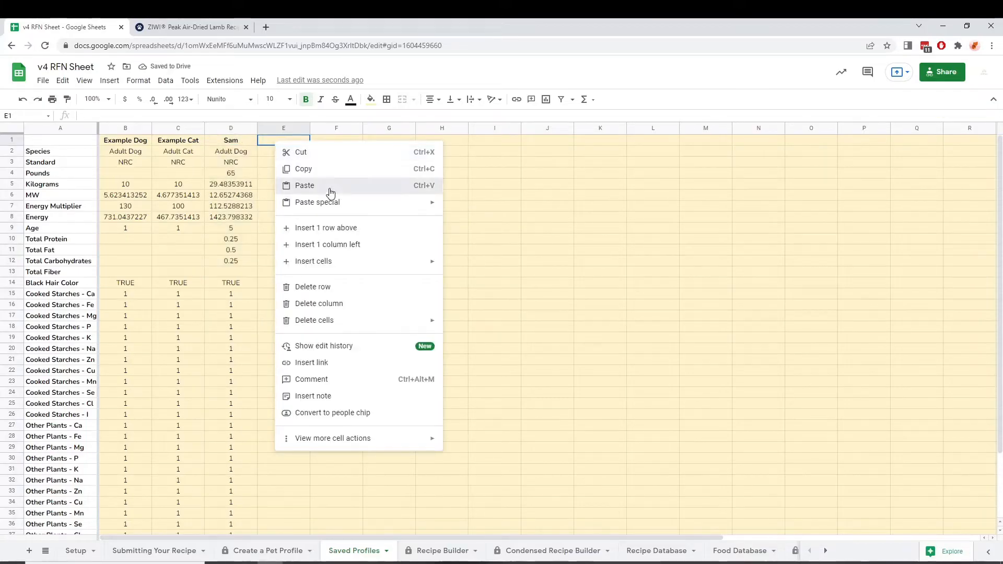
pyautogui.click(331, 186)
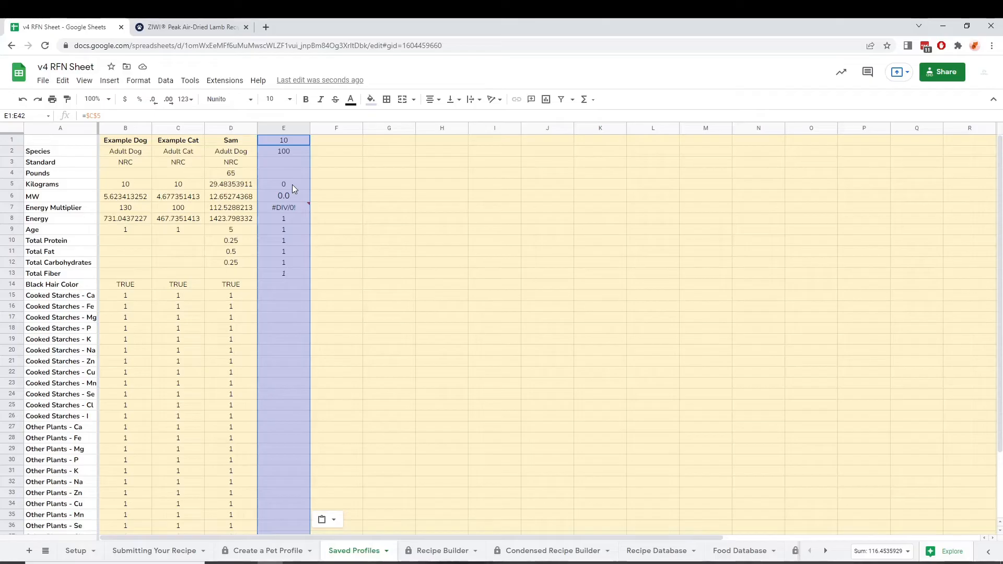
pyautogui.press('Delete')
pyautogui.click(302, 141)
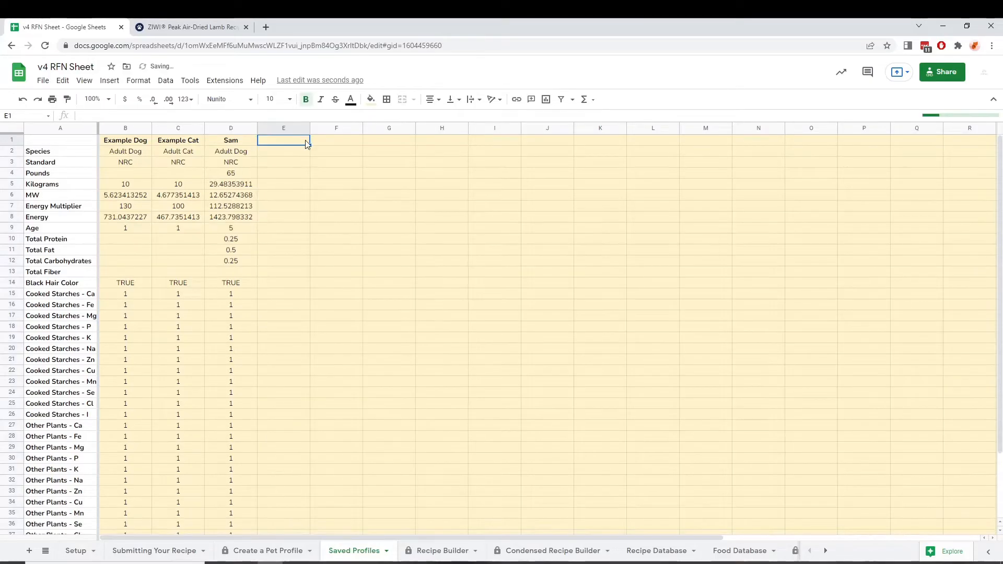
# Choose the saved pet Sam in the Recipe Builder's Pet Profile section and check the species and standard
pyautogui.click(440, 552)
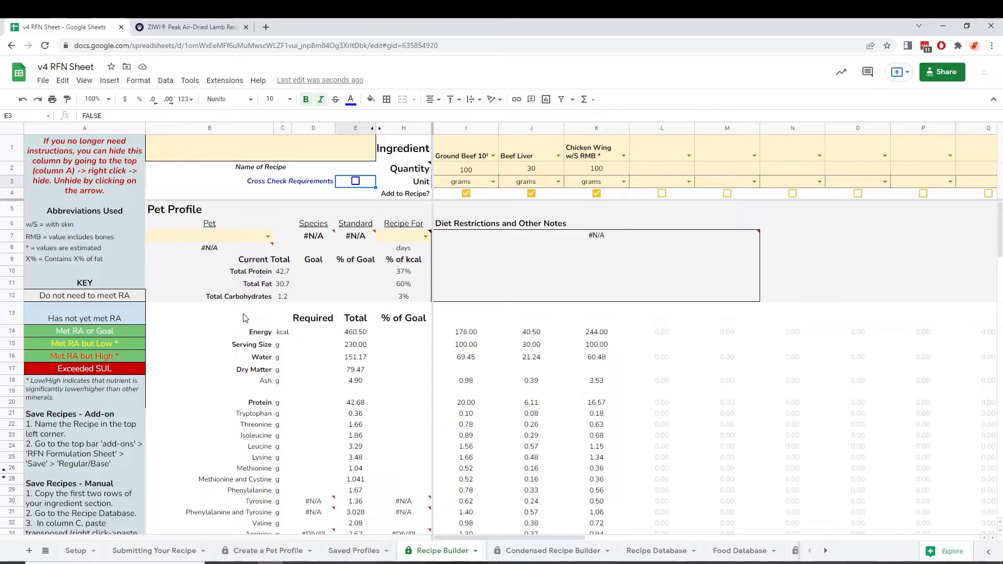
pyautogui.click(269, 236)
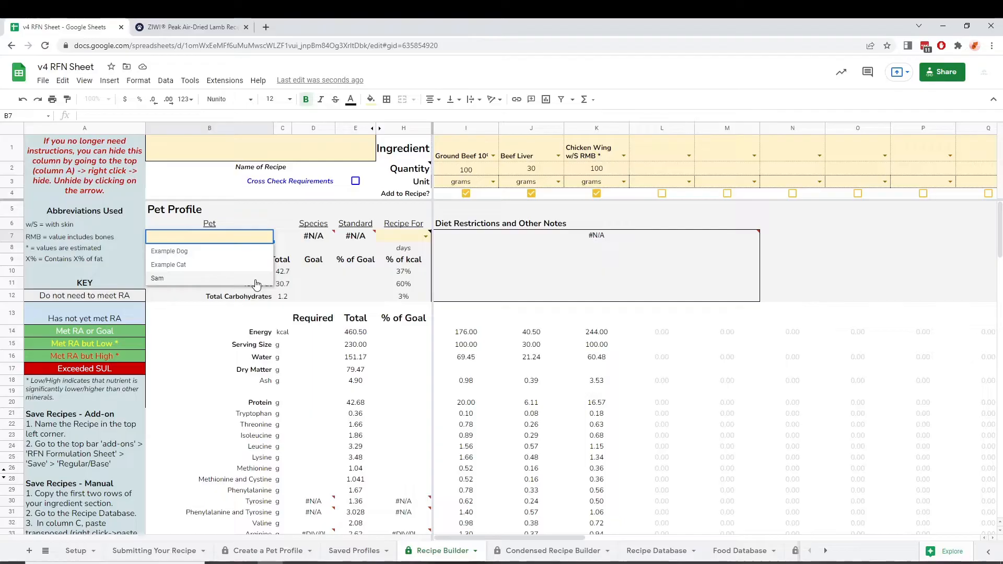
pyautogui.click(256, 279)
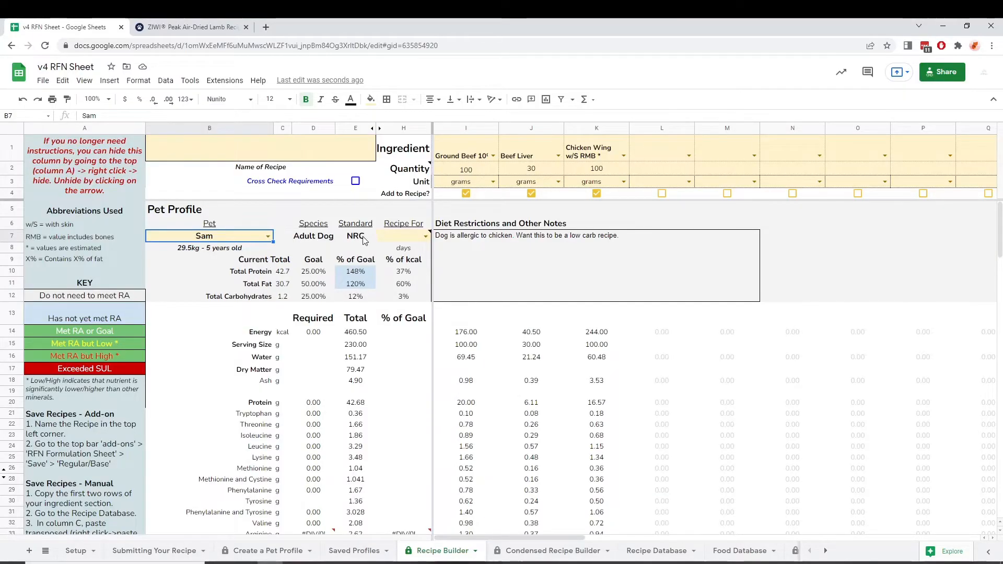
pyautogui.moveTo(321, 237); pyautogui.dragTo(372, 240)
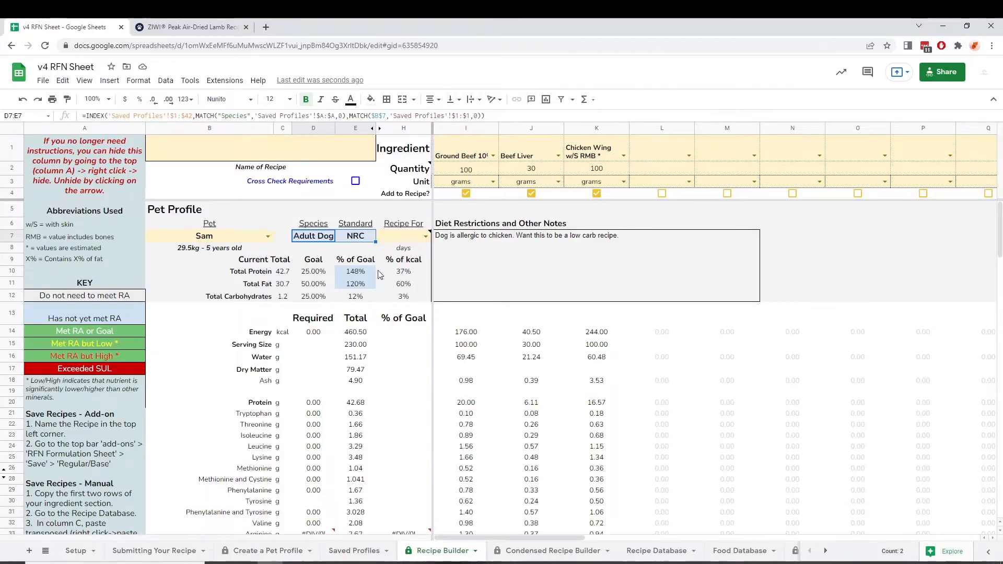
# Set the Recipe For duration to 1 day in the Pet Profile section
pyautogui.click(411, 241)
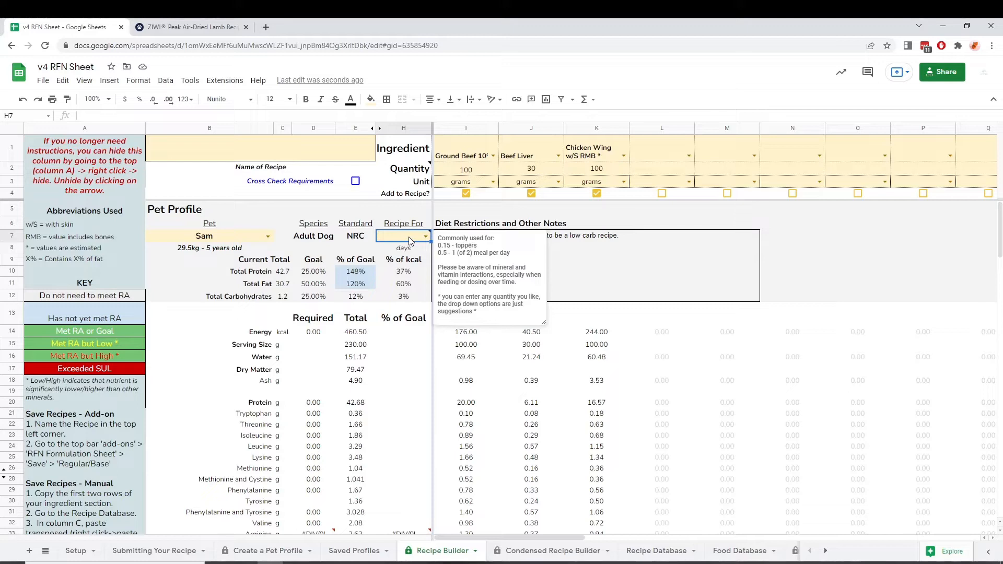
pyautogui.click(427, 237)
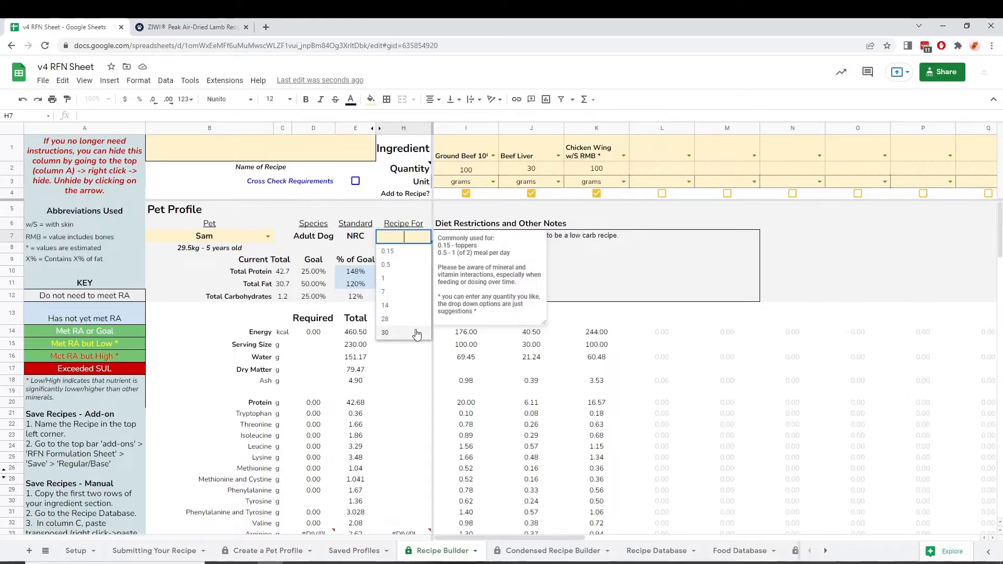
pyautogui.click(416, 282)
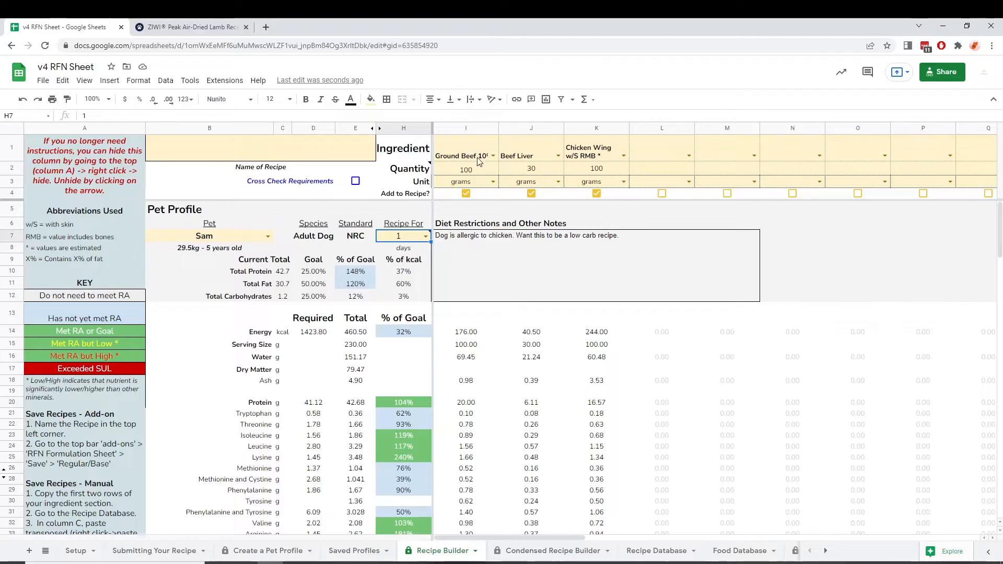
# Review the ingredient row labels and enter broccoli as the ingredient in column L
pyautogui.moveTo(403, 149); pyautogui.dragTo(404, 203)
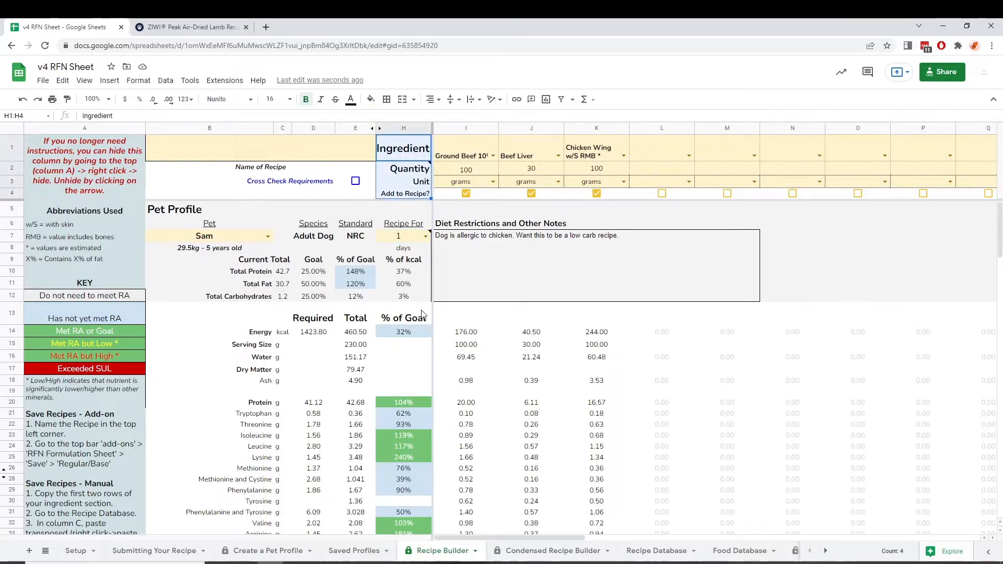
pyautogui.click(689, 156)
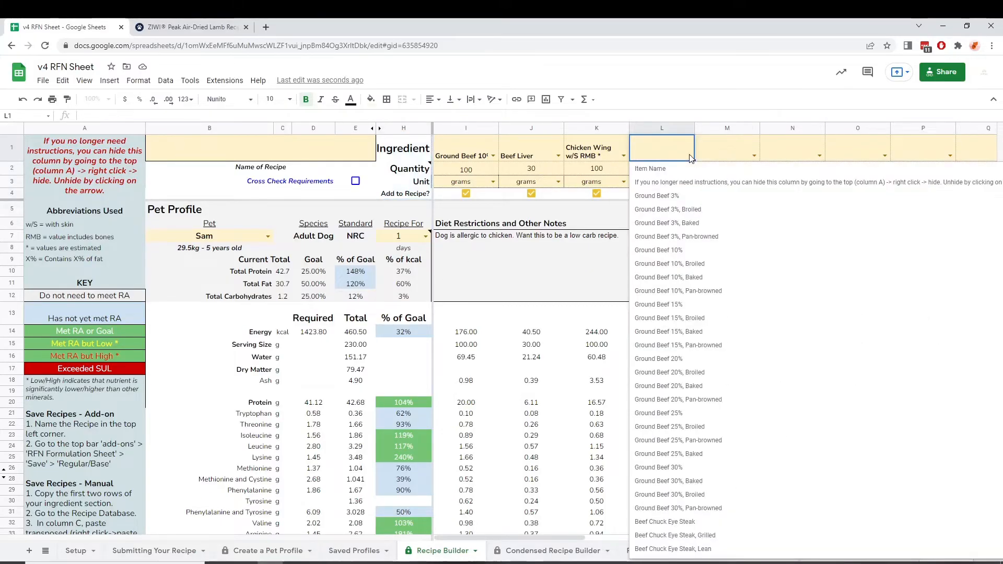
pyautogui.scroll(-5, 690, 199)
pyautogui.scroll(5, 689, 226)
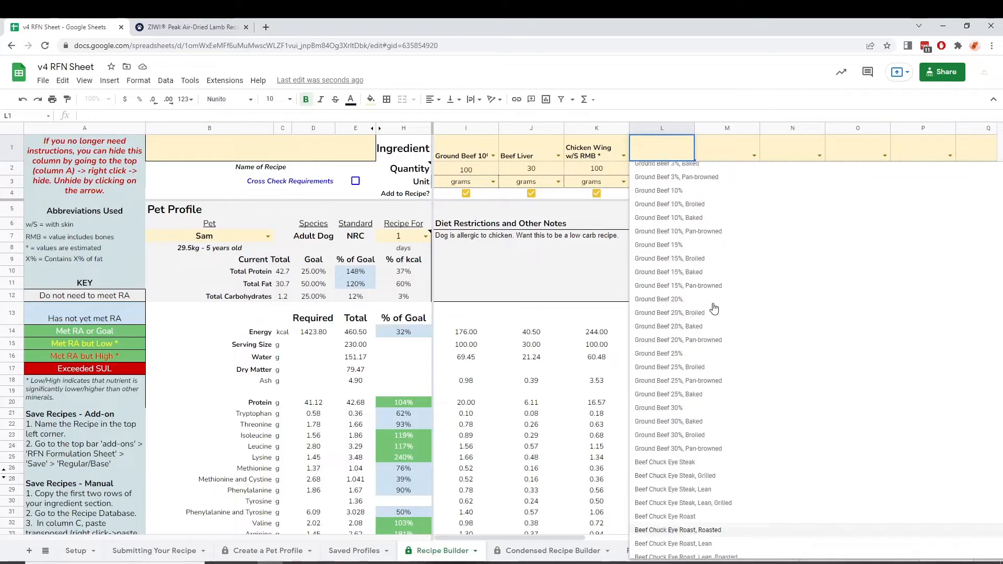
pyautogui.write('b')
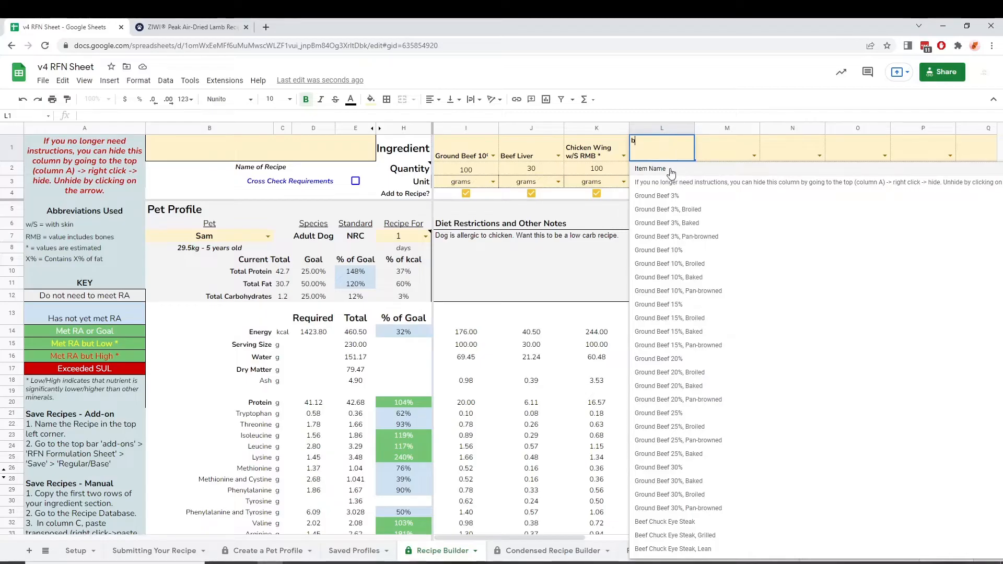
pyautogui.write('roccoli')
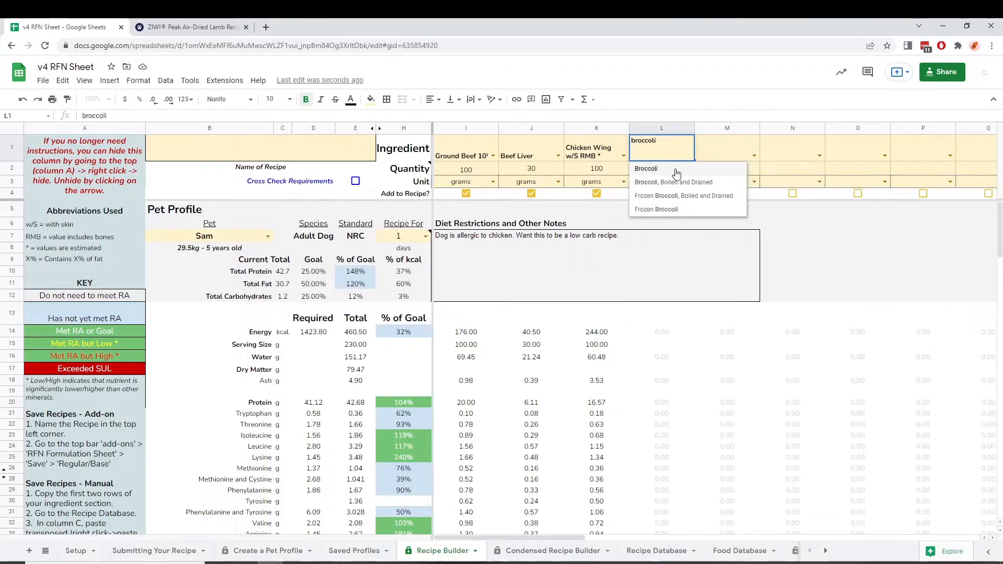
pyautogui.click(724, 151)
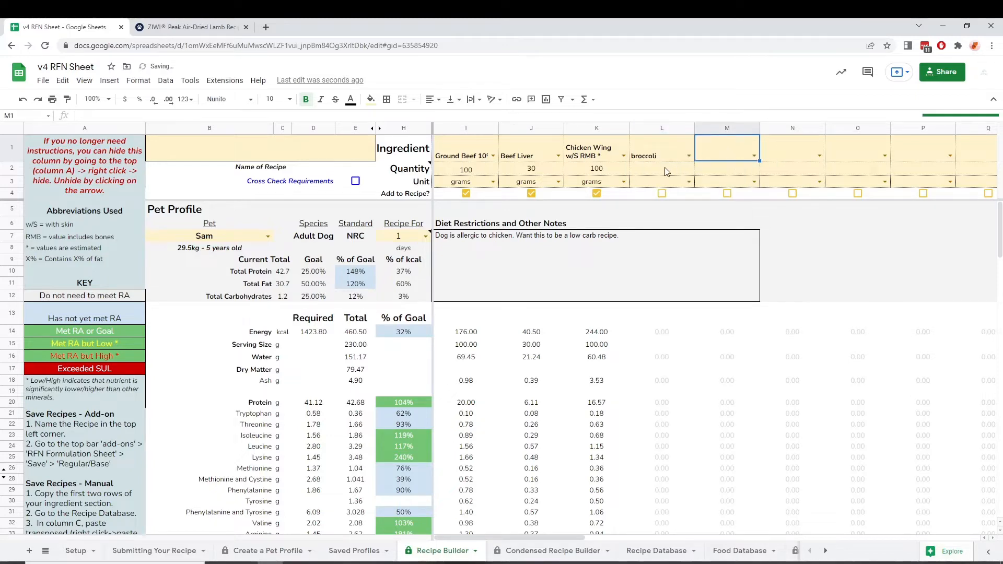
# Set the broccoli quantity to 50 with grams as the unit
pyautogui.click(665, 172)
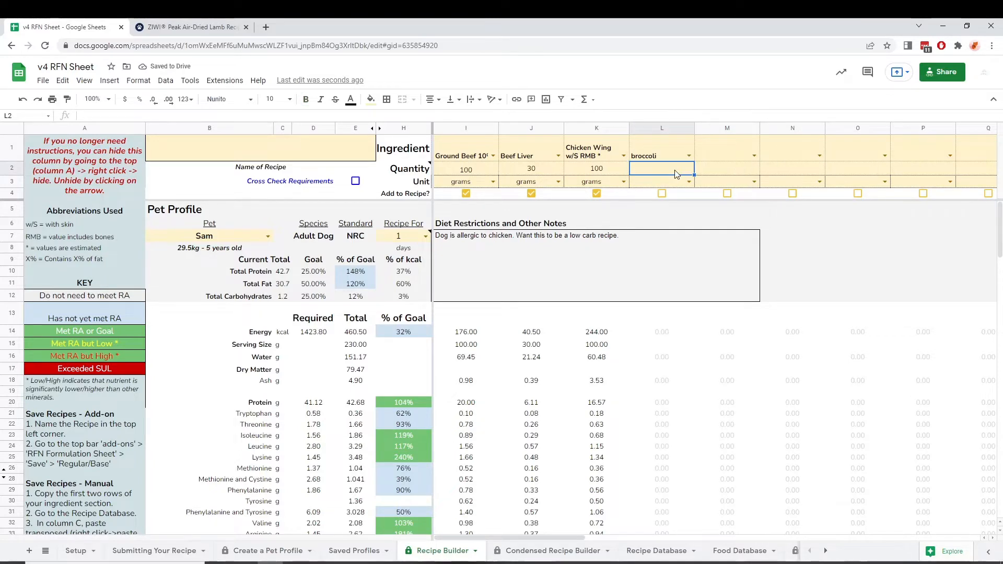
pyautogui.write('50')
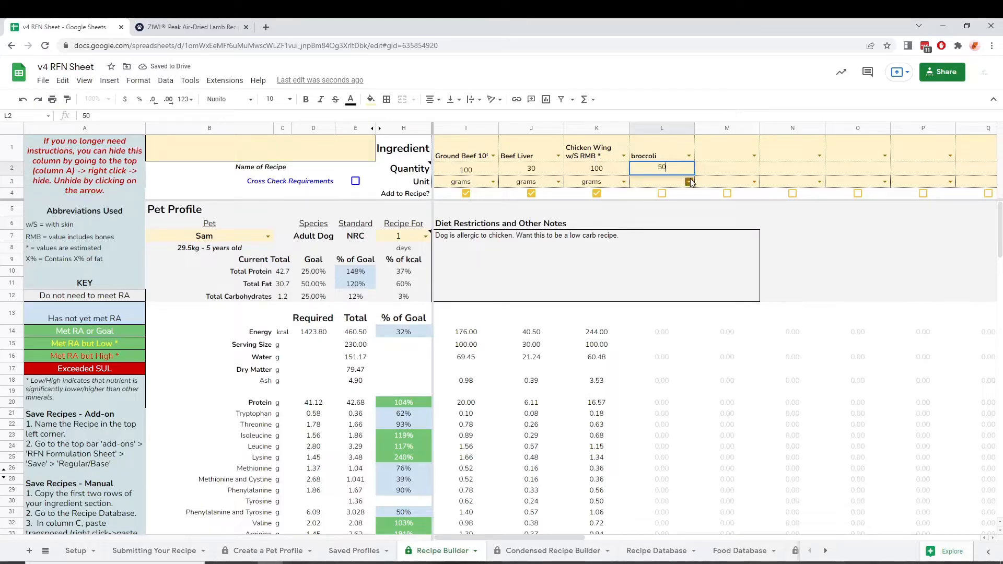
pyautogui.click(690, 182)
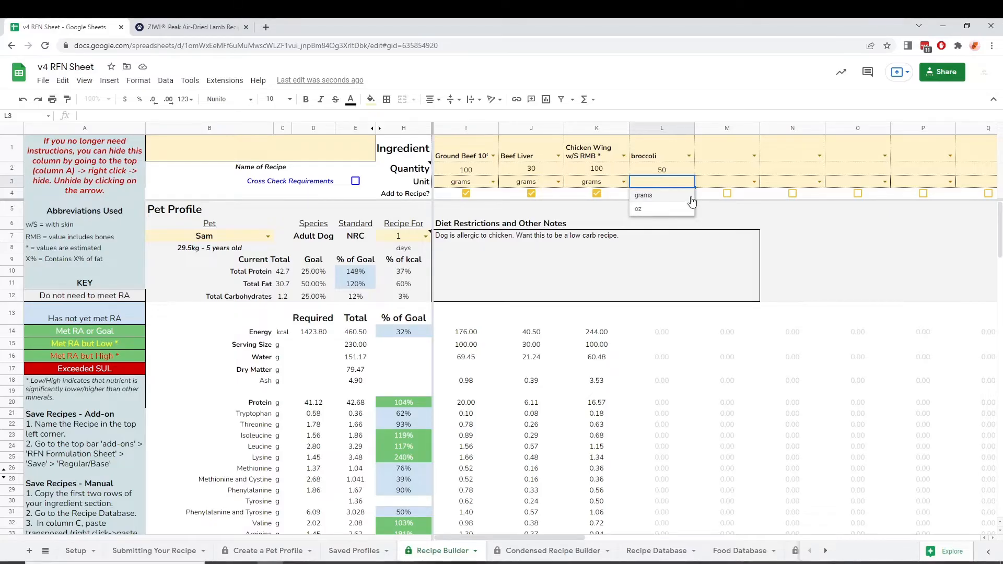
pyautogui.click(691, 196)
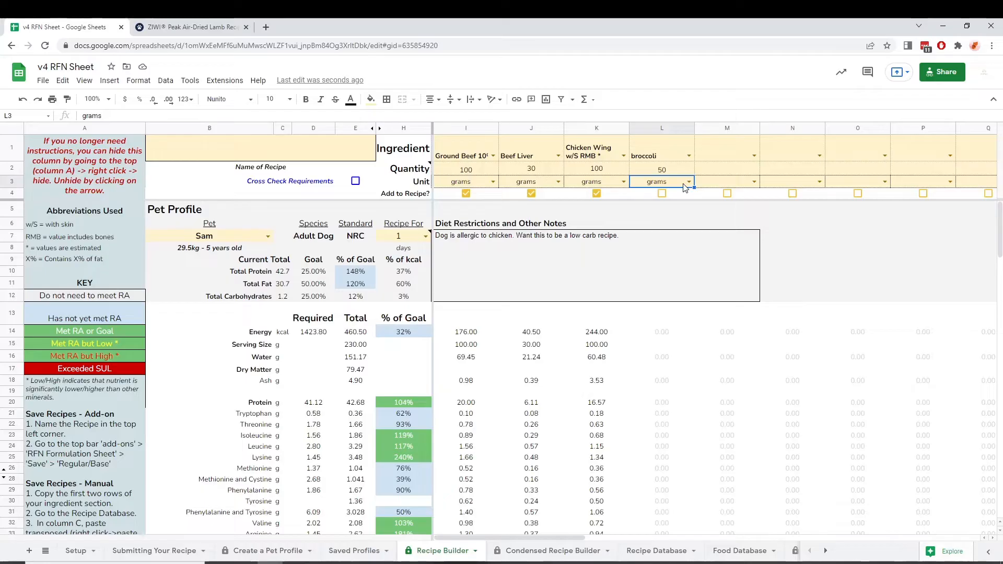
# Add NOW Calcium Carbonate (g) as the ingredient in column M and show its available units
pyautogui.click(743, 149)
pyautogui.write('calcium')
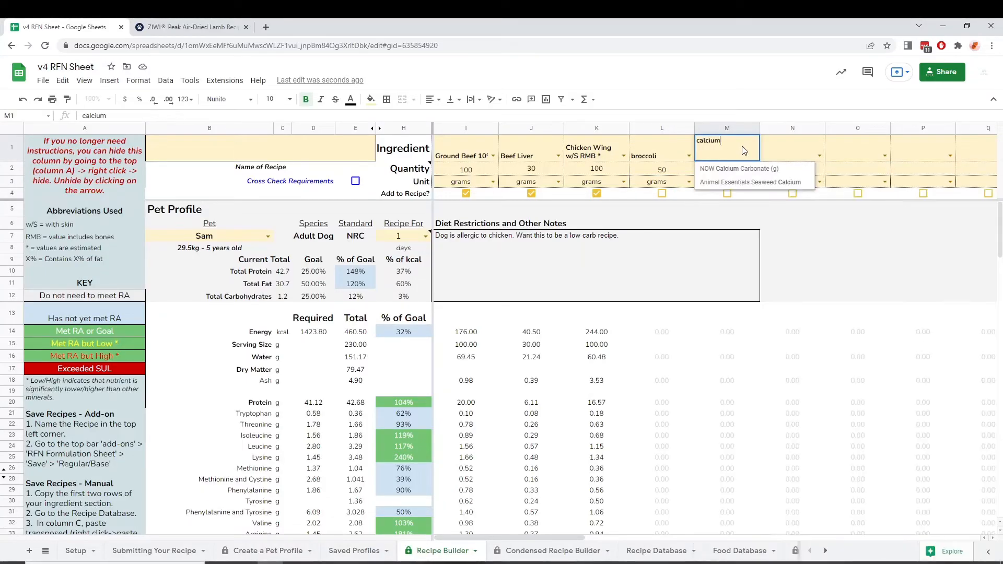
pyautogui.press('Return')
pyautogui.doubleClick(755, 181)
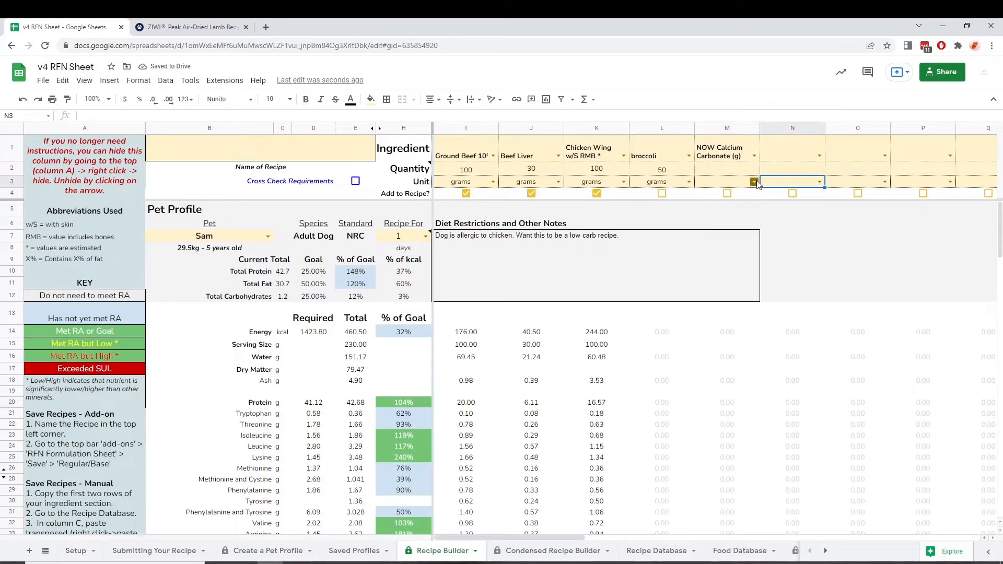
pyautogui.click(755, 183)
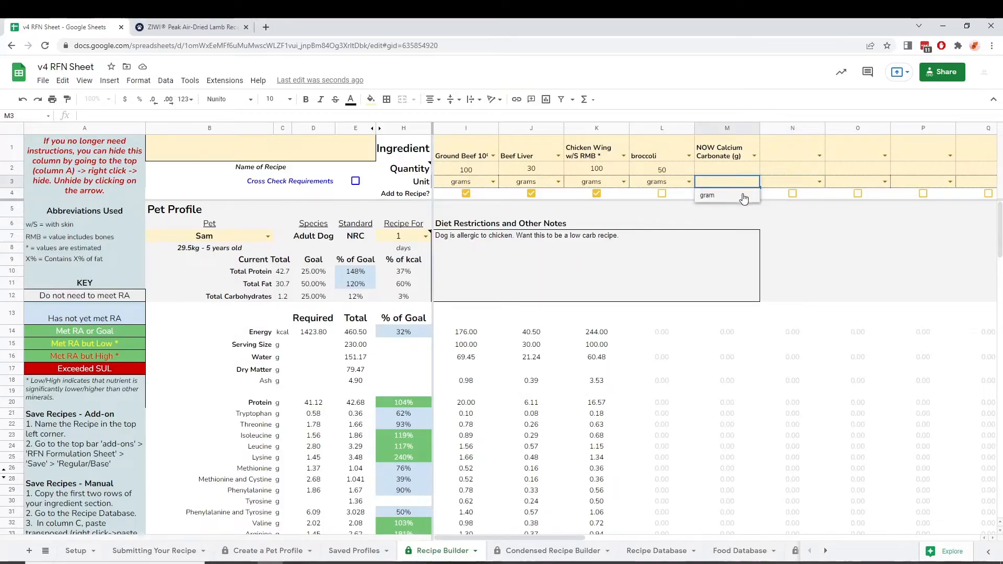
# Add Solgar Chelated Manganese 8mg tablets as the ingredient in column N and show its available units
pyautogui.click(793, 157)
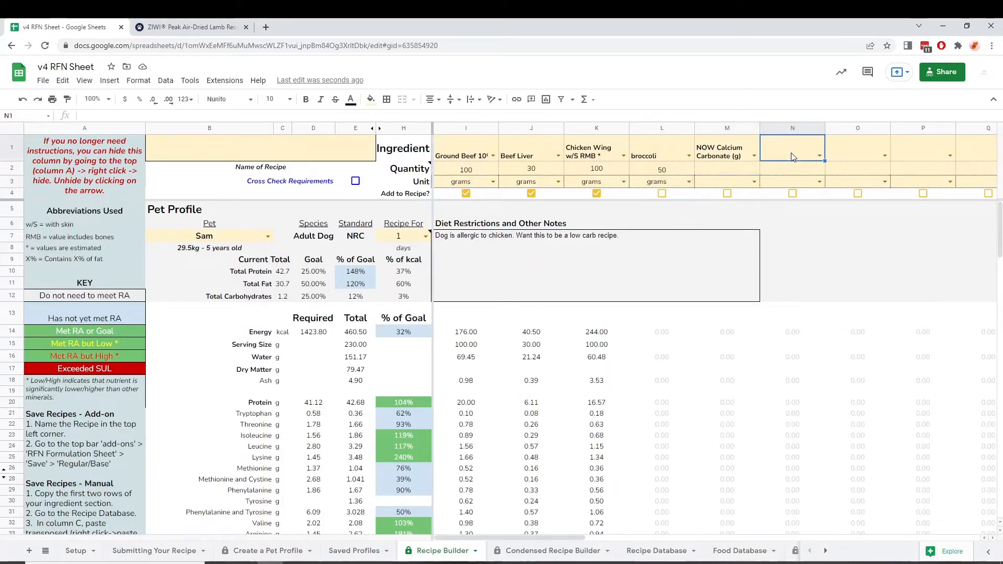
pyautogui.write('solgar c')
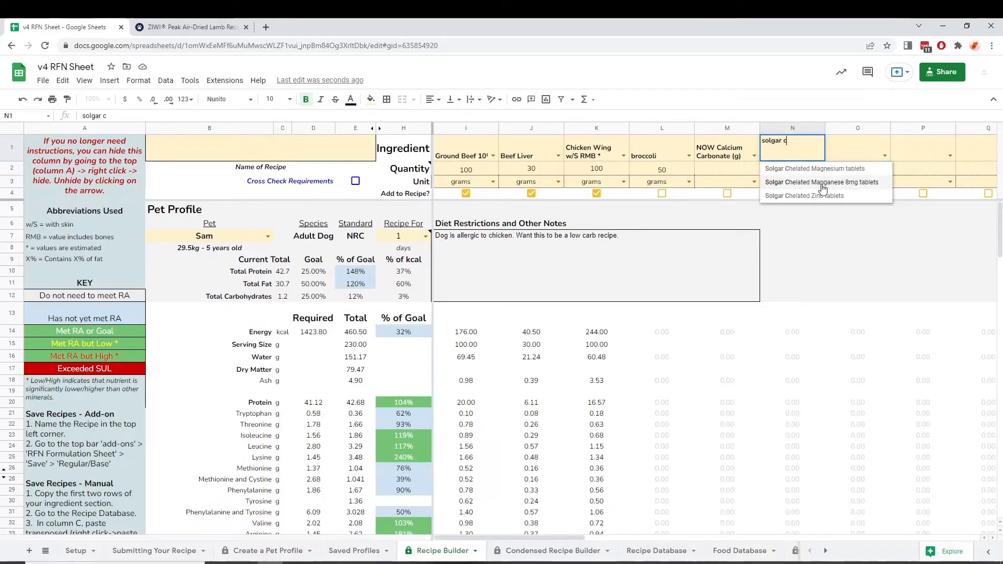
pyautogui.click(822, 183)
pyautogui.click(822, 183)
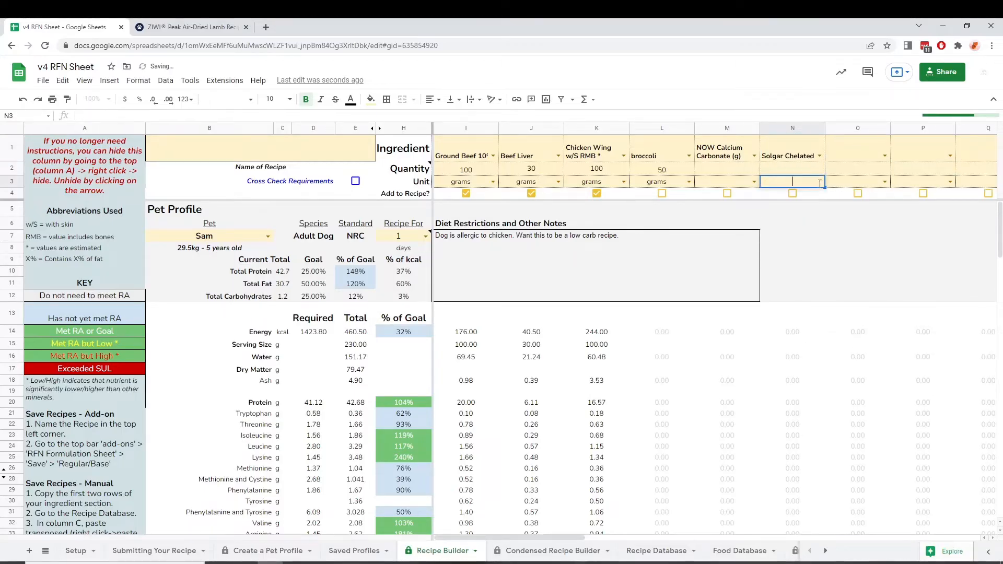
pyautogui.click(831, 183)
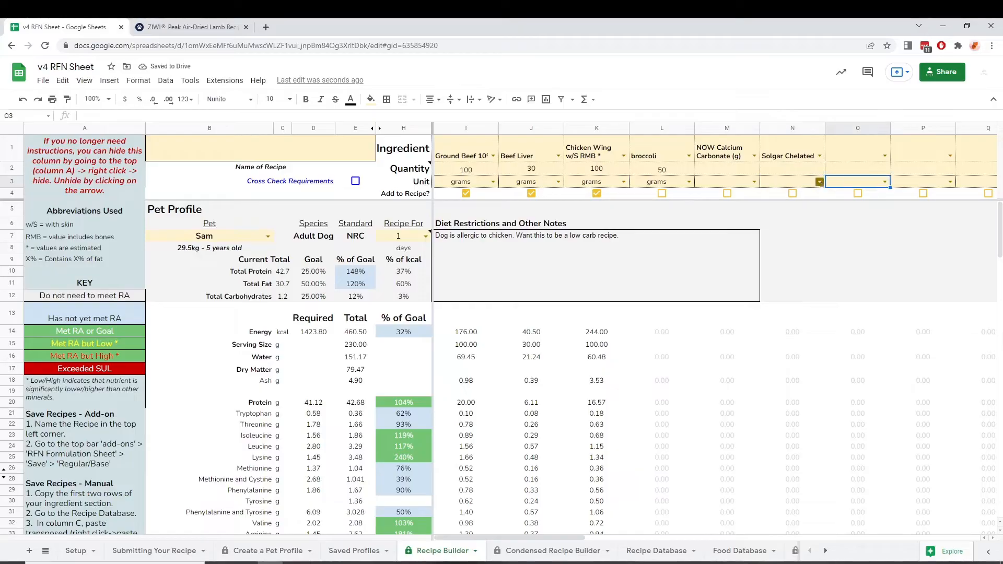
pyautogui.click(820, 182)
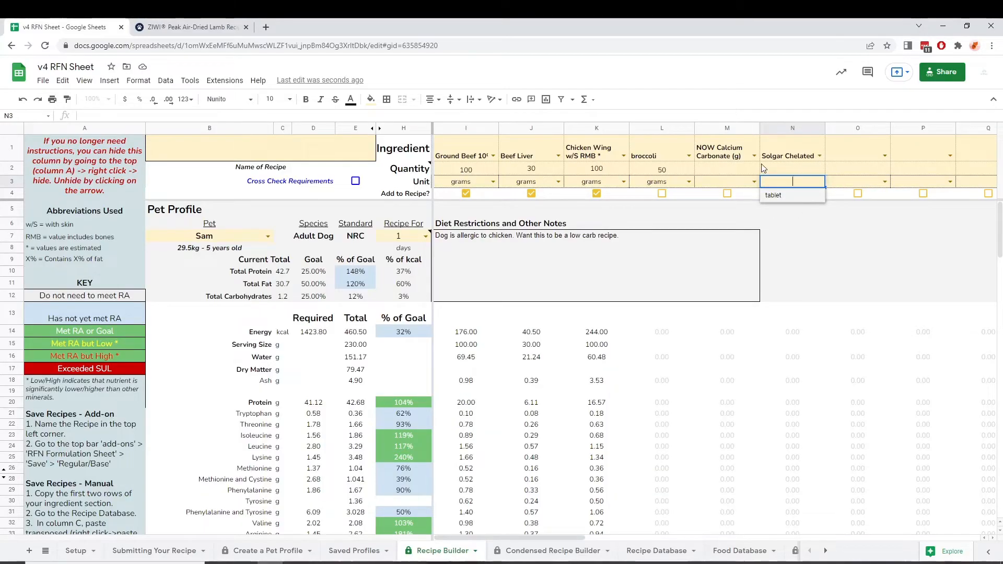
# Include the broccoli in the recipe totals and exclude it again
pyautogui.click(663, 193)
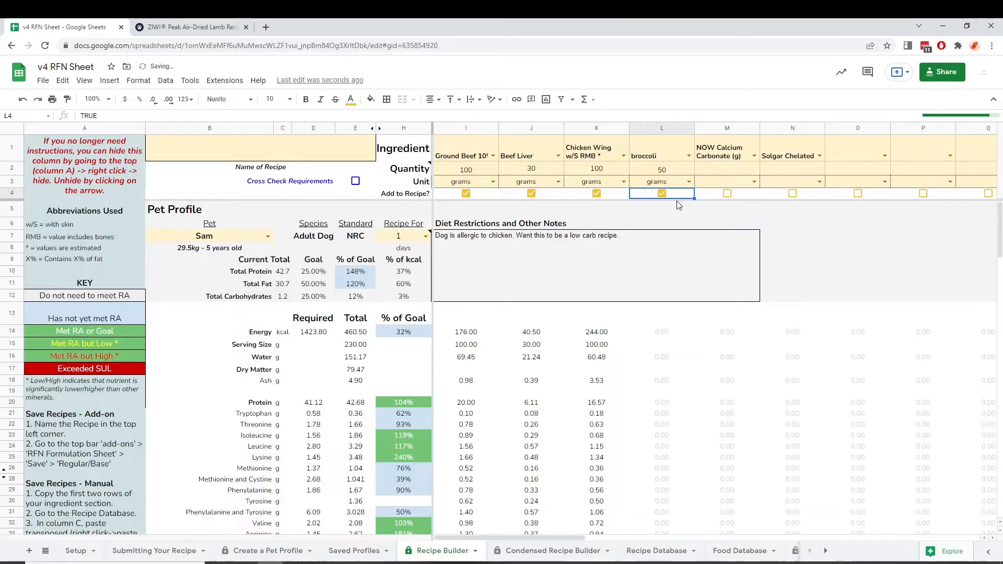
pyautogui.click(661, 194)
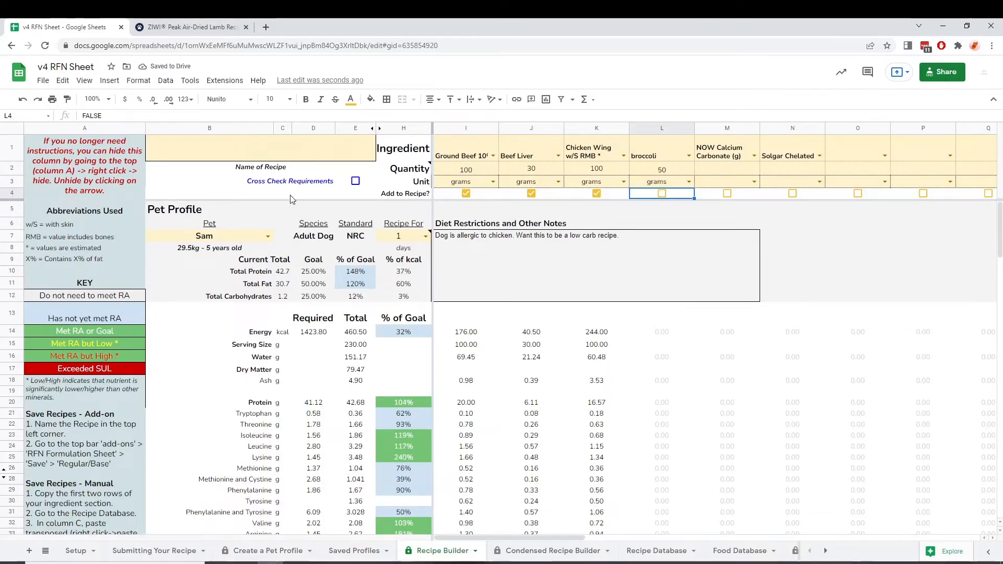
# Examine the recipe name field and the Cross Check Requirements option
pyautogui.click(268, 153)
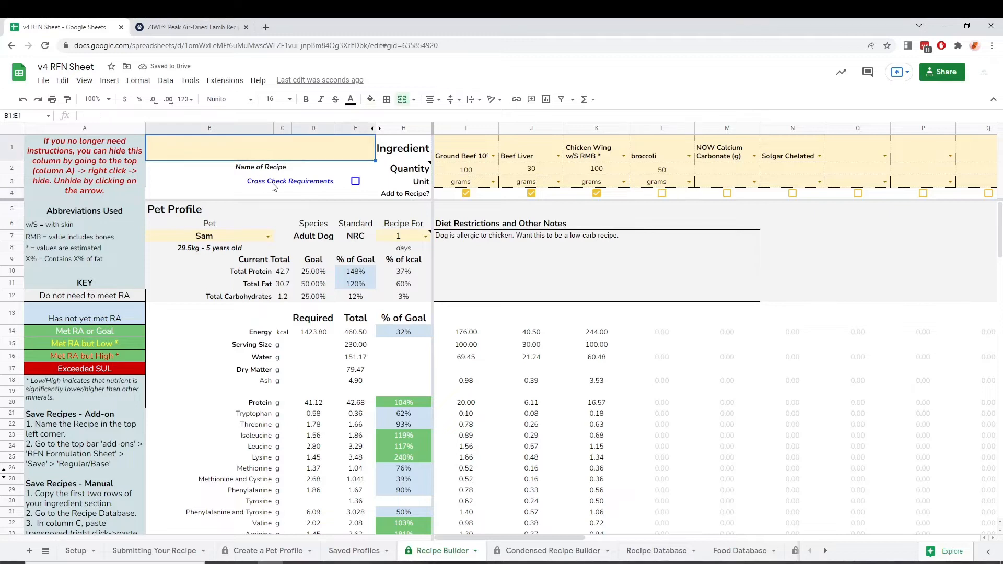
pyautogui.moveTo(273, 186); pyautogui.dragTo(367, 184)
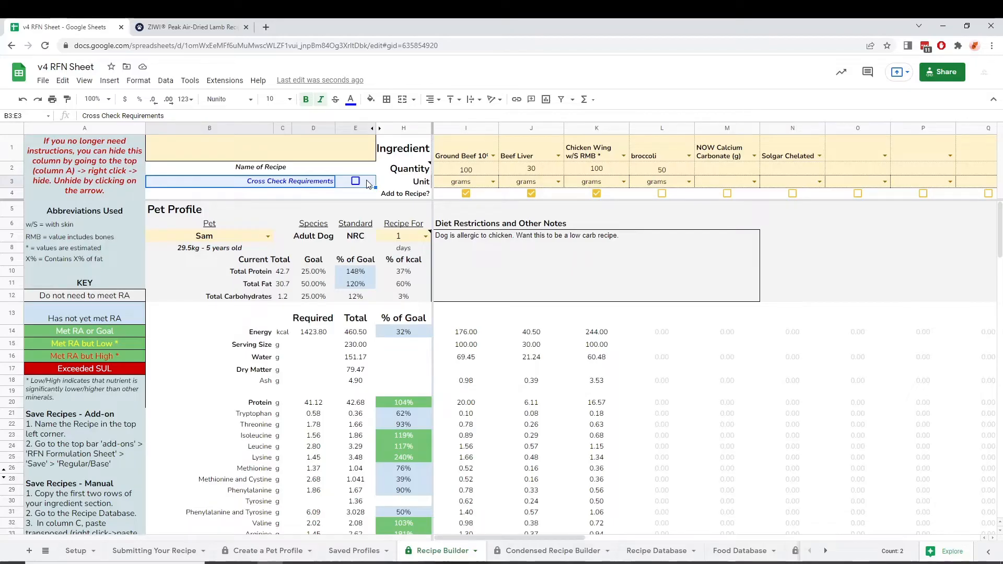
# Turn the Cross Check Requirements option on and off again
pyautogui.click(367, 184)
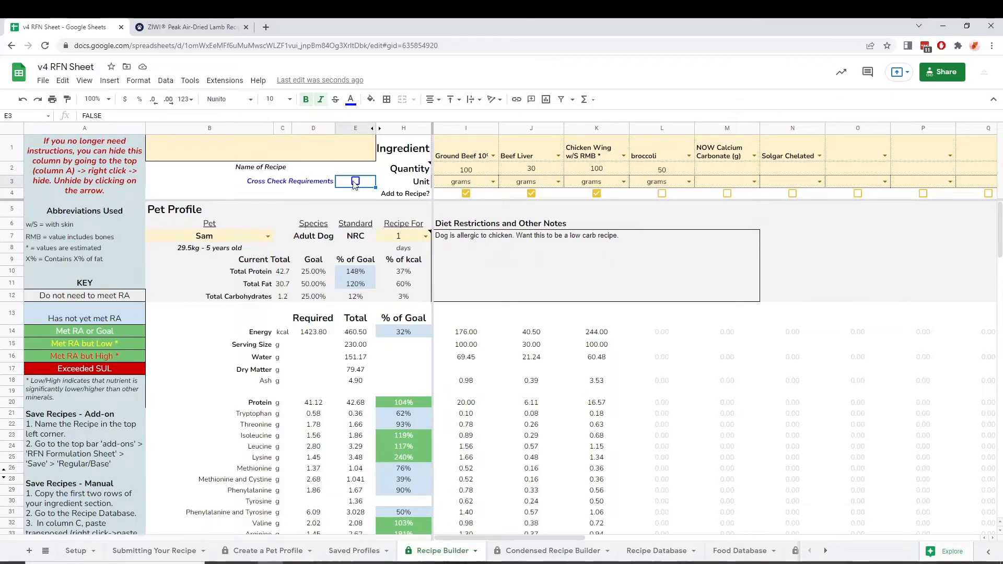
pyautogui.click(355, 183)
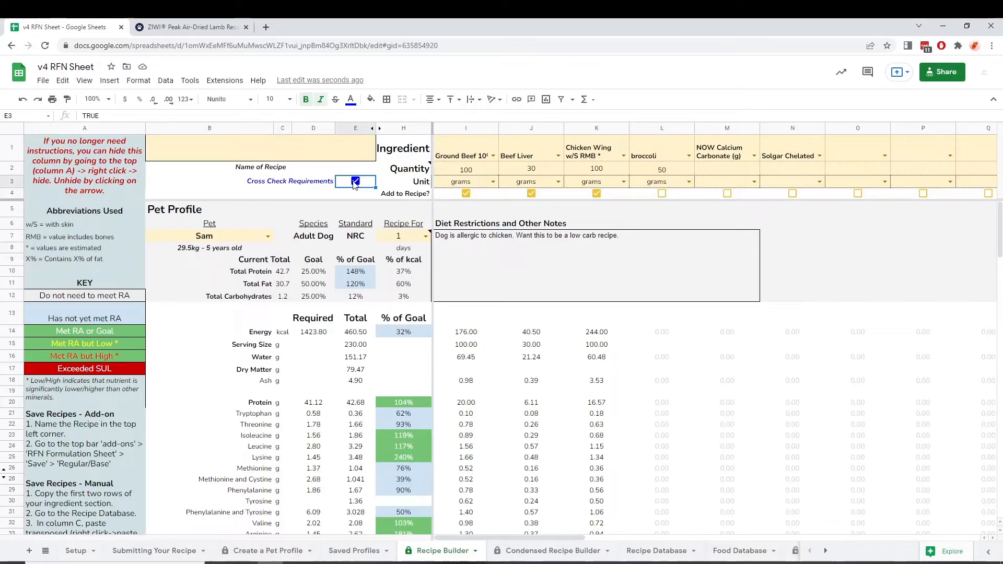
pyautogui.click(355, 181)
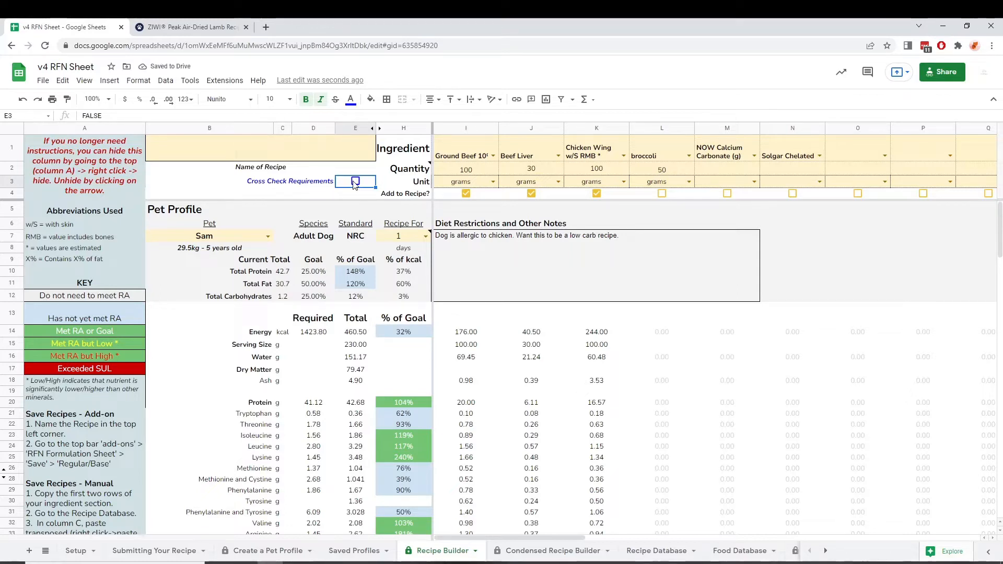
# Switch the pet profile to Example Cat and set the Chicken Wing w/S RMB quantity to 200 grams
pyautogui.click(268, 236)
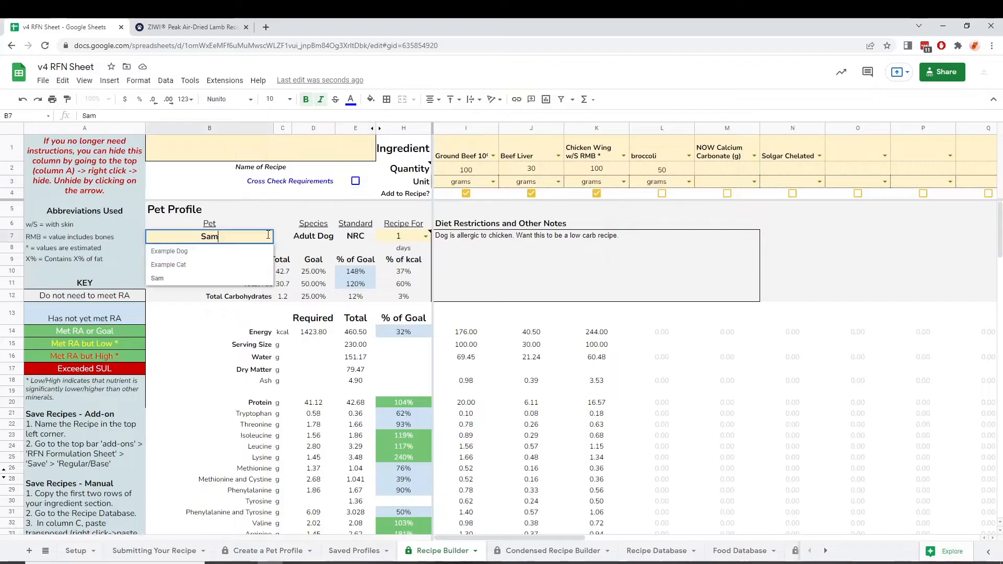
pyautogui.click(249, 267)
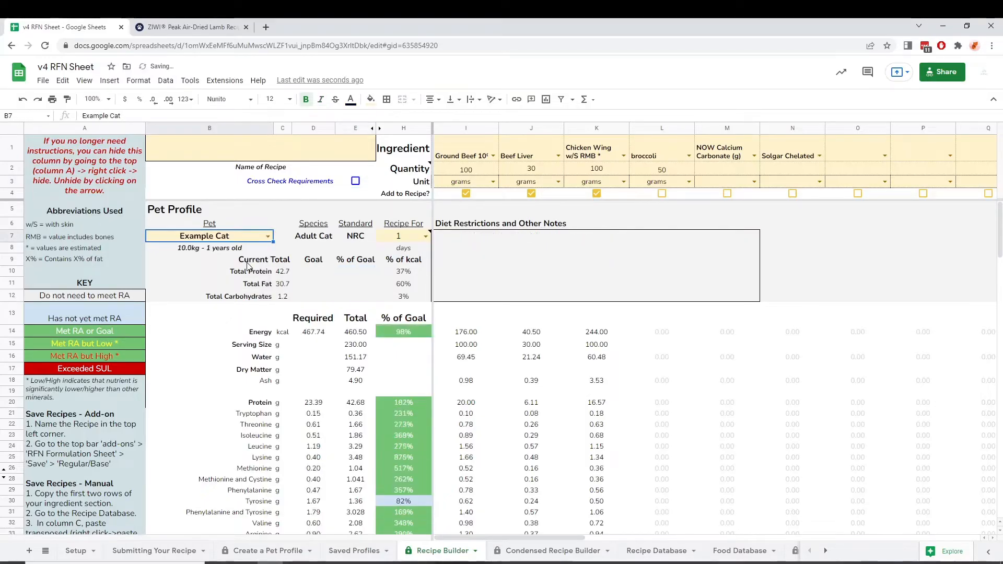
pyautogui.click(596, 170)
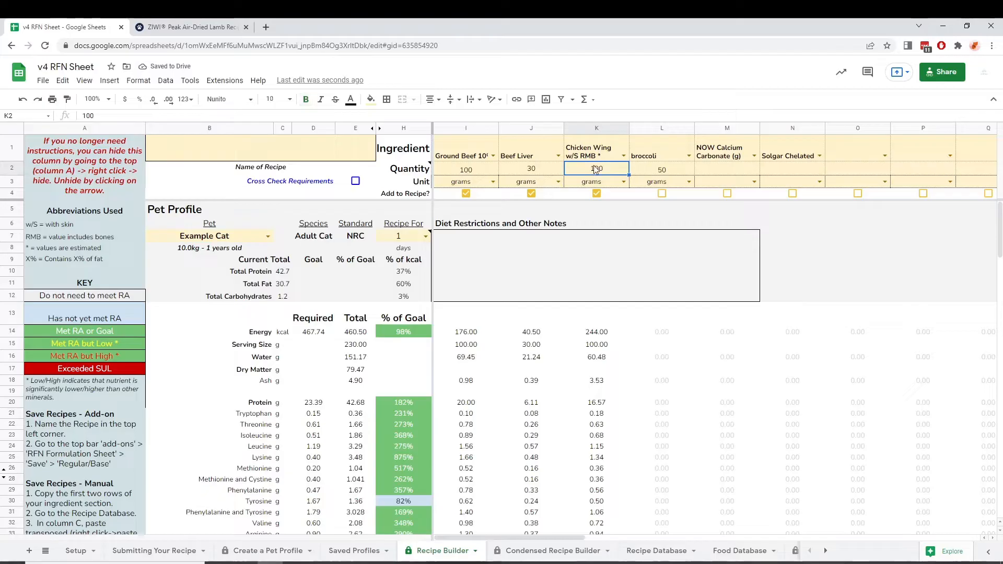
pyautogui.write('200')
pyautogui.press('Return')
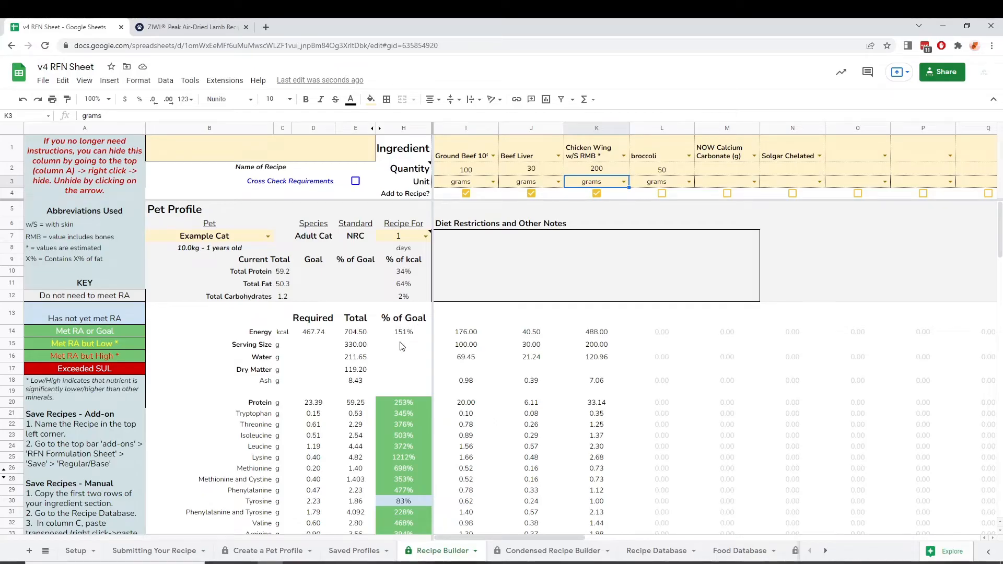
# Compare the required protein amount before and after turning on Cross Check Requirements
pyautogui.click(314, 406)
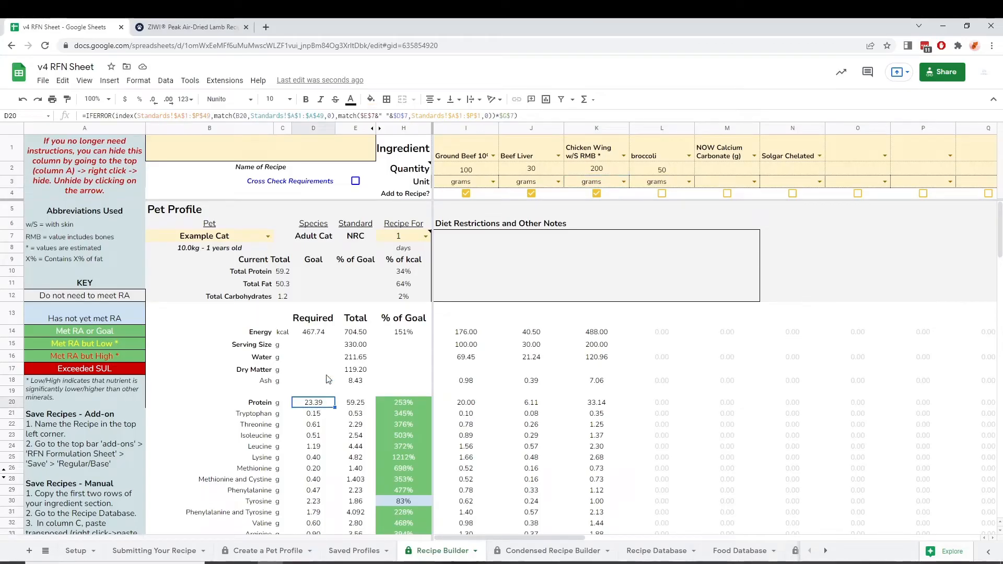
pyautogui.click(357, 182)
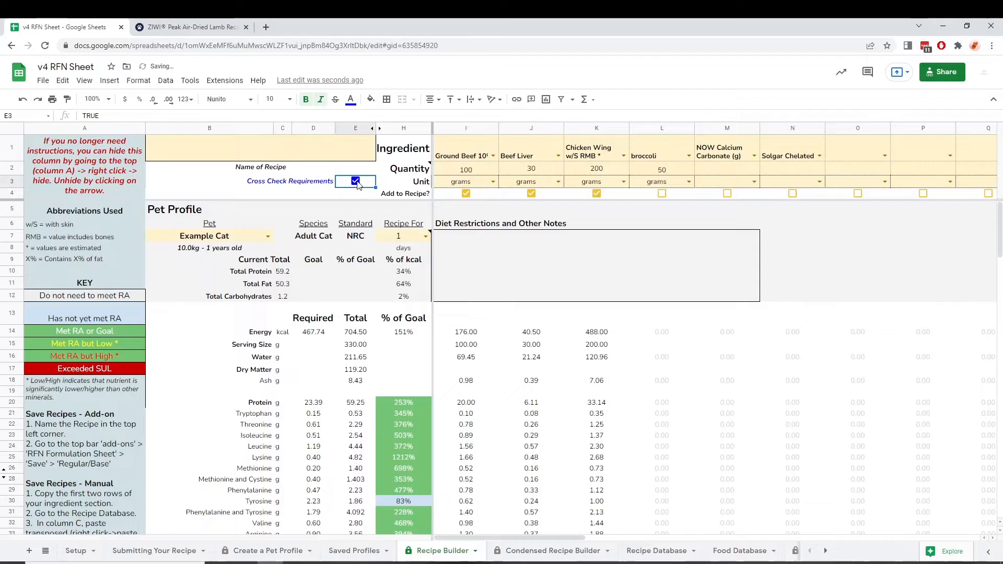
pyautogui.click(315, 406)
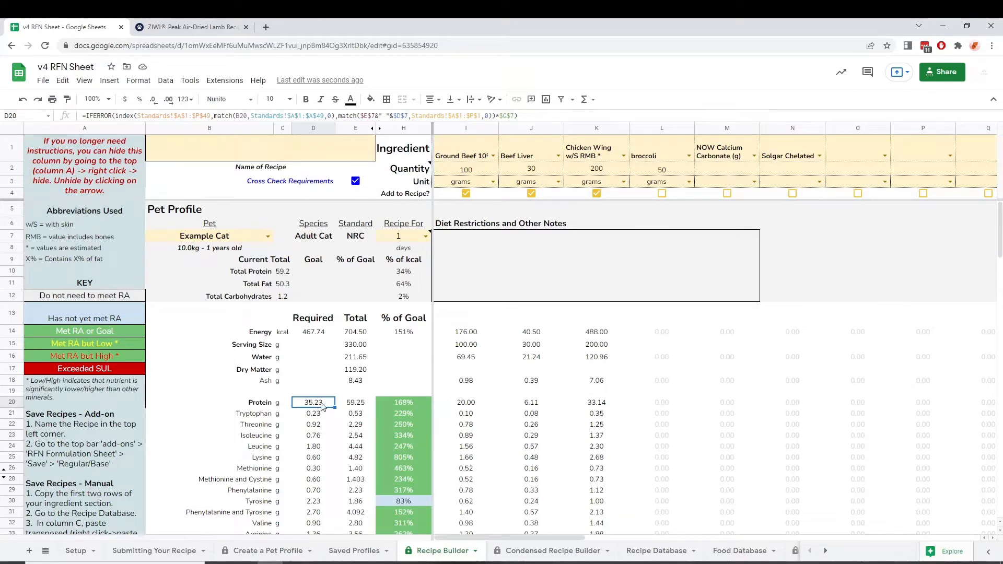
# Set the Chicken Wing quantity to 100 grams and check the required protein amount
pyautogui.click(576, 172)
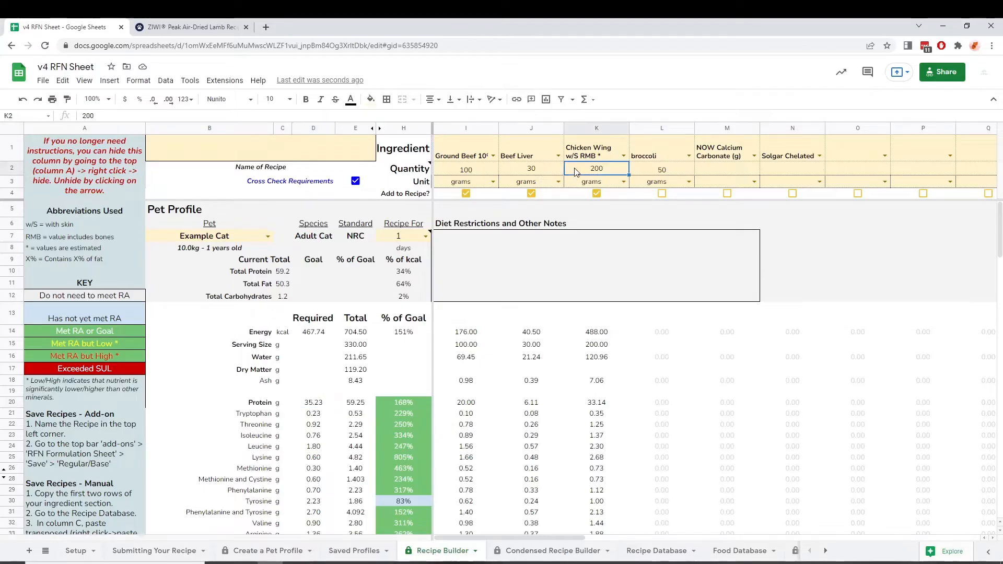
pyautogui.write('100')
pyautogui.press('Return')
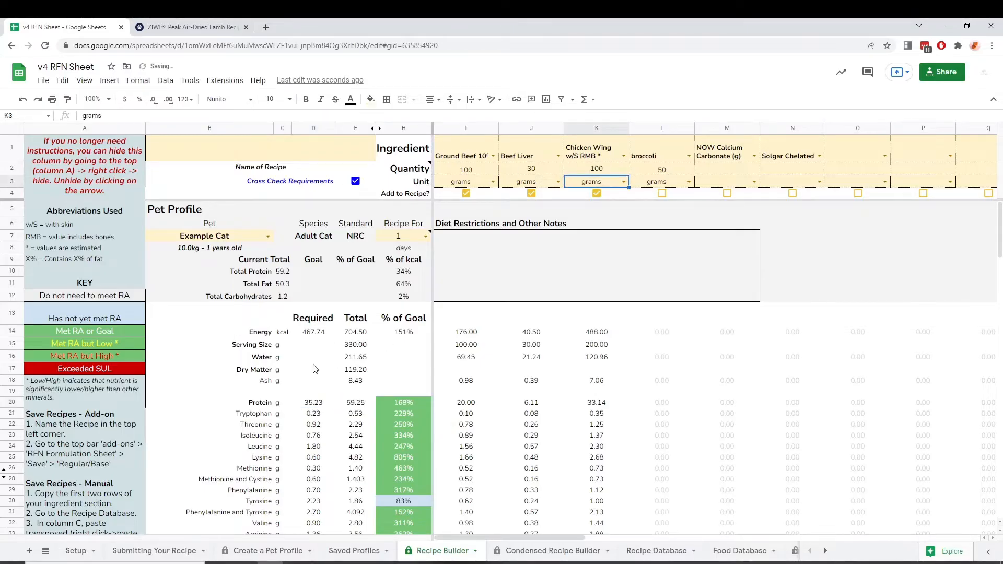
pyautogui.click(313, 406)
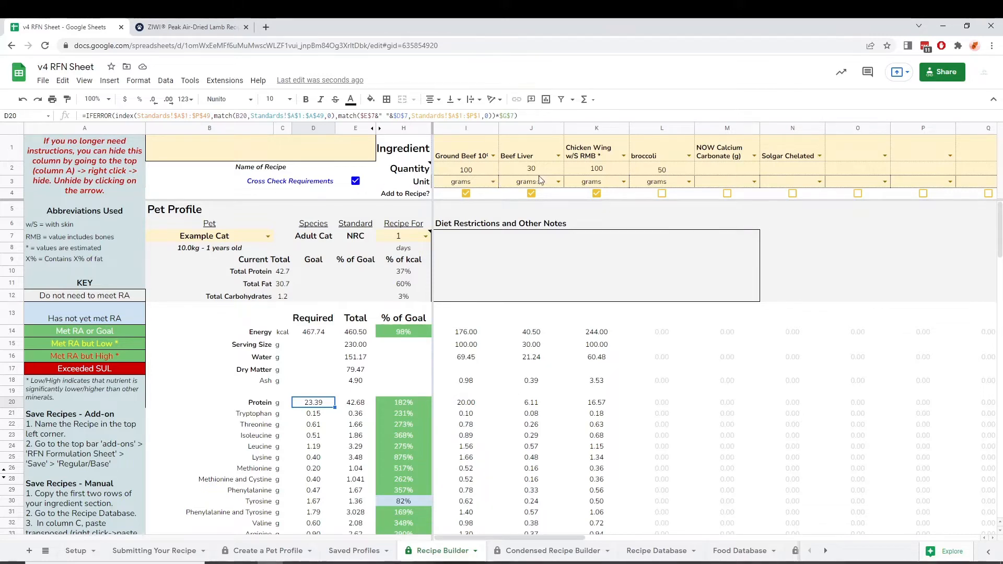
# Set the Chicken Wing quantity to 125 grams
pyautogui.click(589, 174)
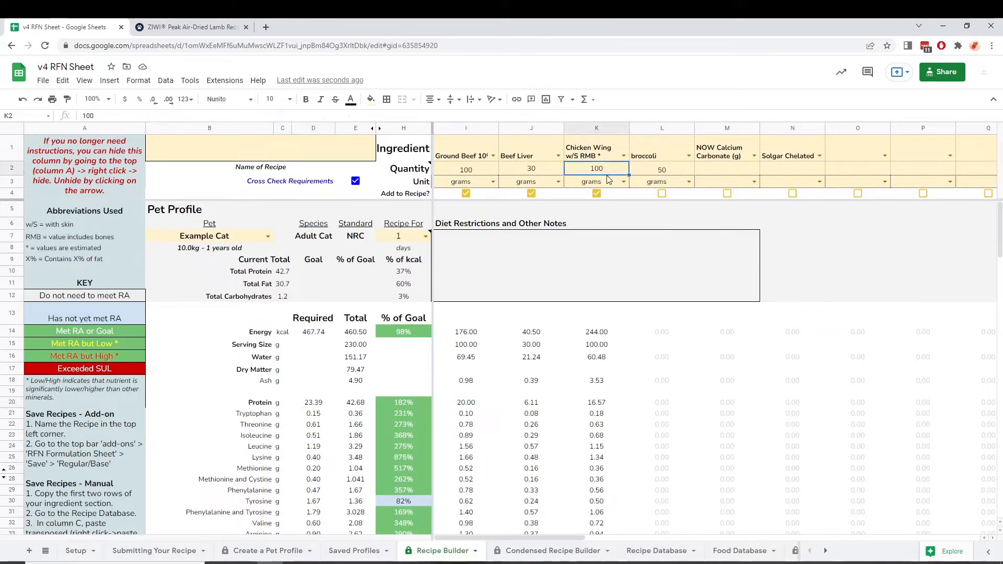
pyautogui.write('125')
pyautogui.press('Return')
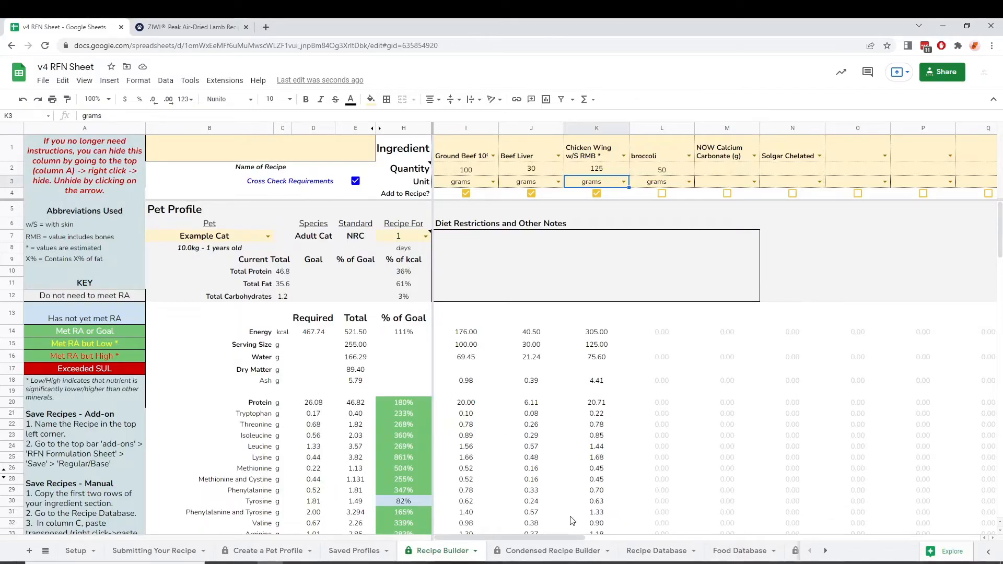
# Examine protein's percentage of goal, the Exceeded SUL entry in the color key, and the note on Alpha-Linolenic Acid
pyautogui.scroll(-1, 575, 499)
pyautogui.scroll(-1, 575, 499)
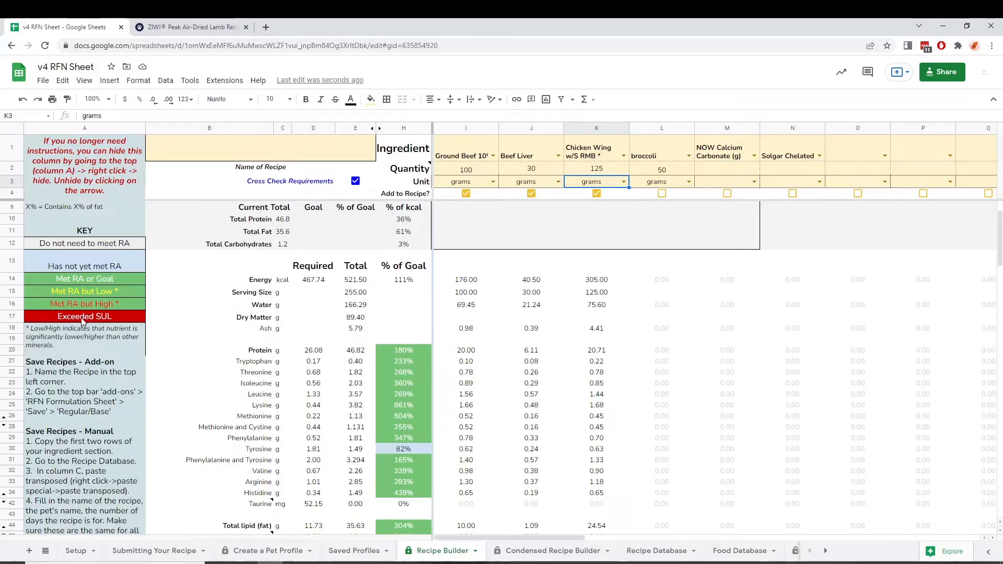
pyautogui.click(394, 349)
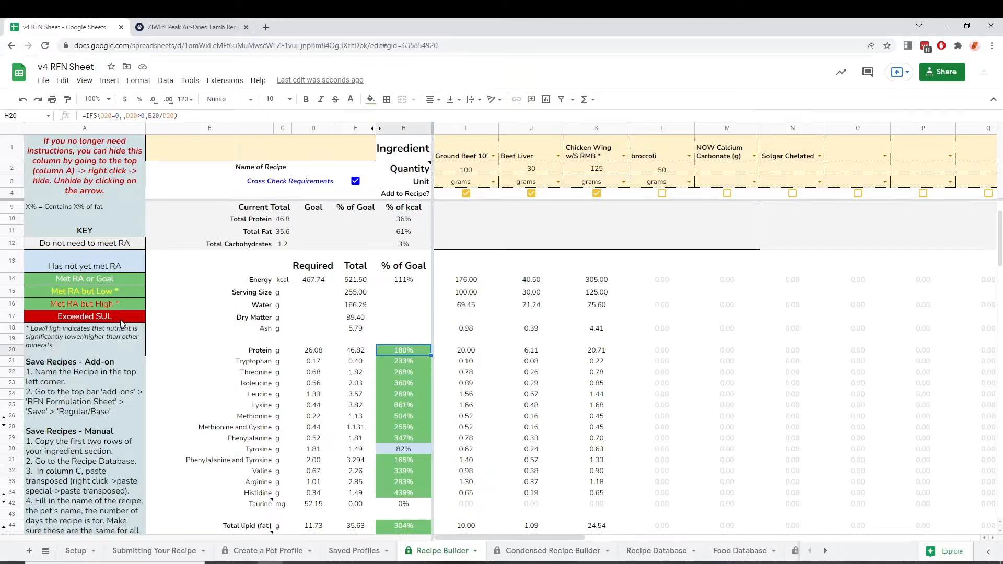
pyautogui.click(139, 320)
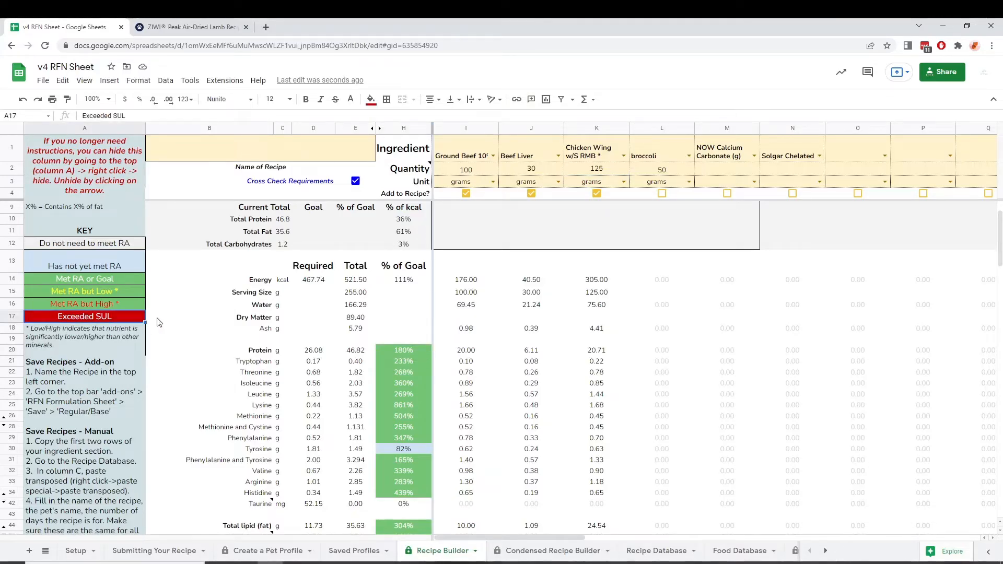
pyautogui.scroll(-5, 239, 338)
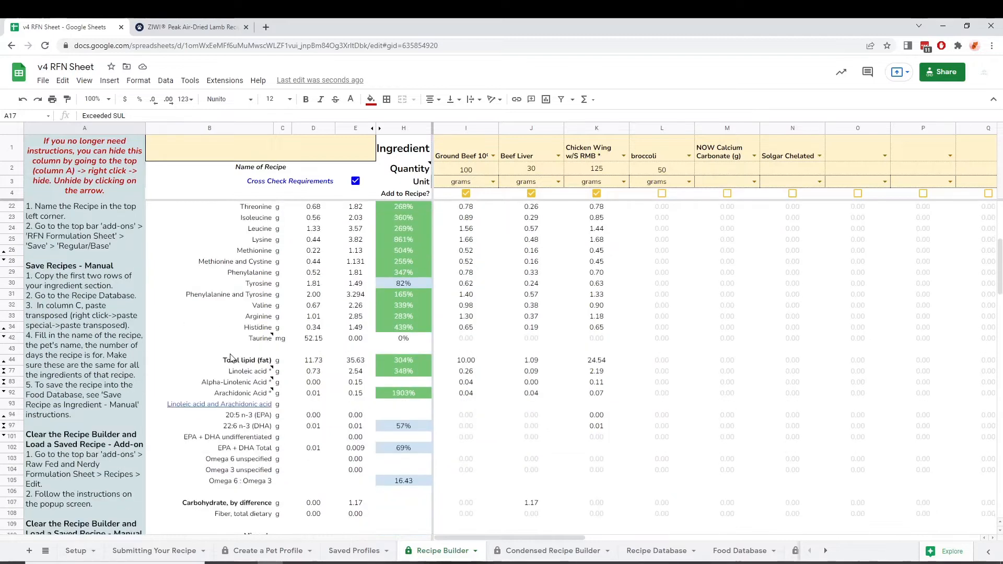
pyautogui.scroll(-1, 239, 338)
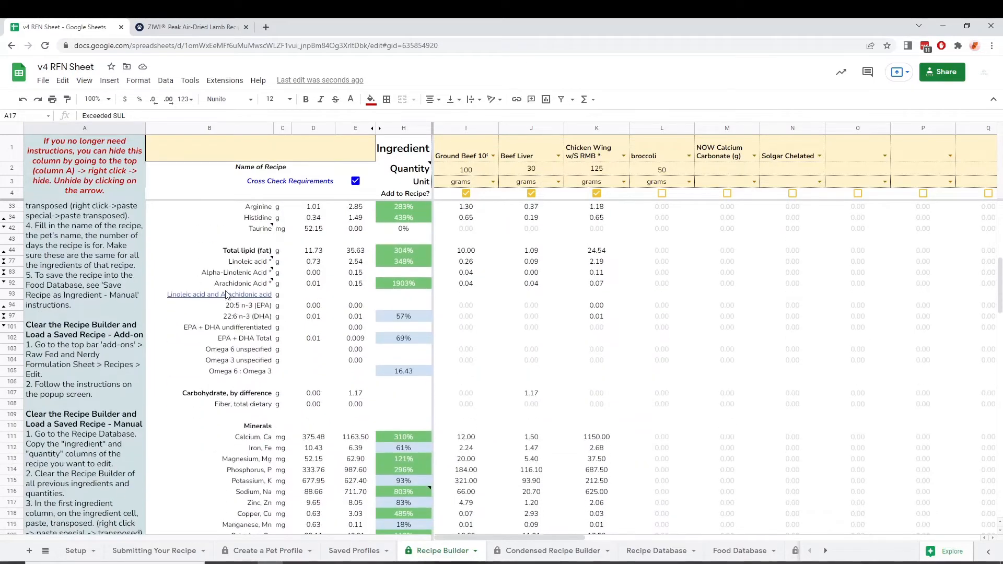
pyautogui.click(263, 276)
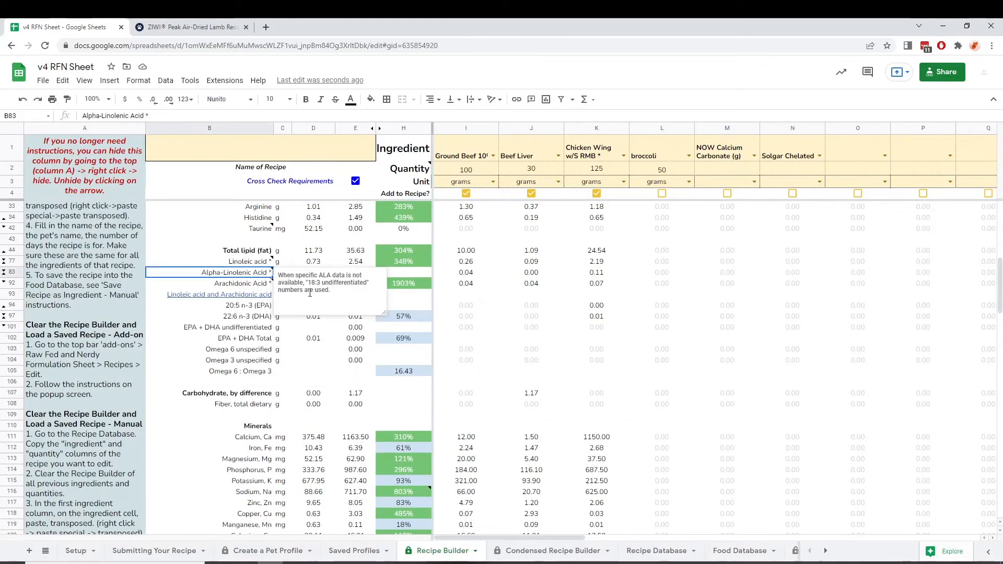
pyautogui.click(328, 351)
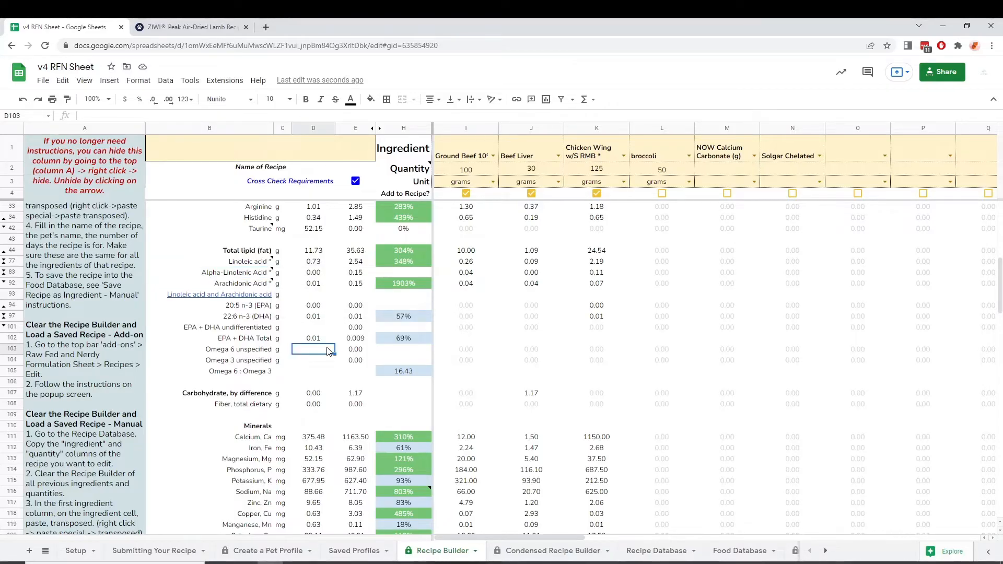
# Examine the minerals' percentages of goal and the Met RA but Low and Met RA but High entries in the color key
pyautogui.scroll(-3, 329, 352)
pyautogui.moveTo(399, 361); pyautogui.dragTo(403, 426)
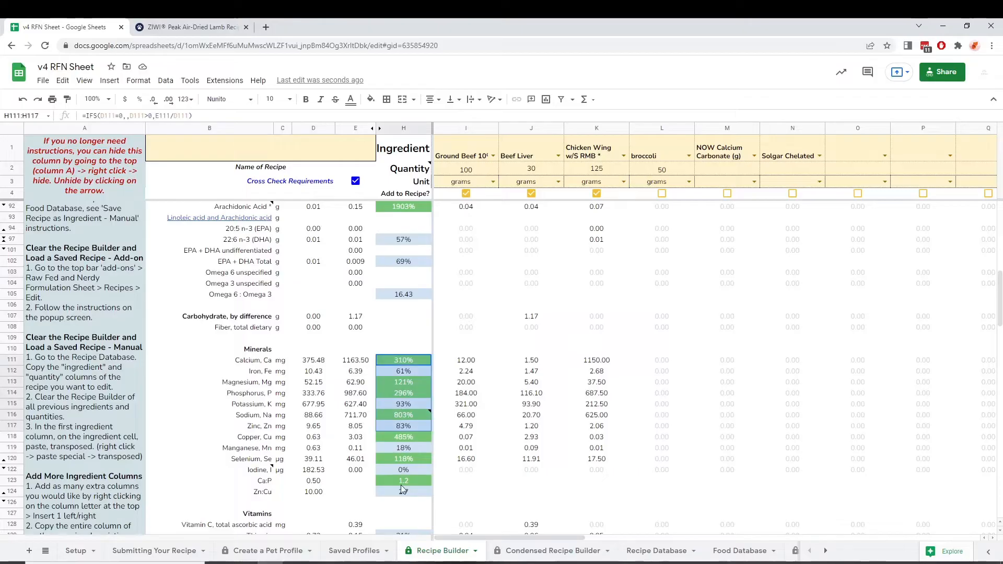
pyautogui.moveTo(401, 485); pyautogui.dragTo(400, 484)
pyautogui.scroll(1, 324, 418)
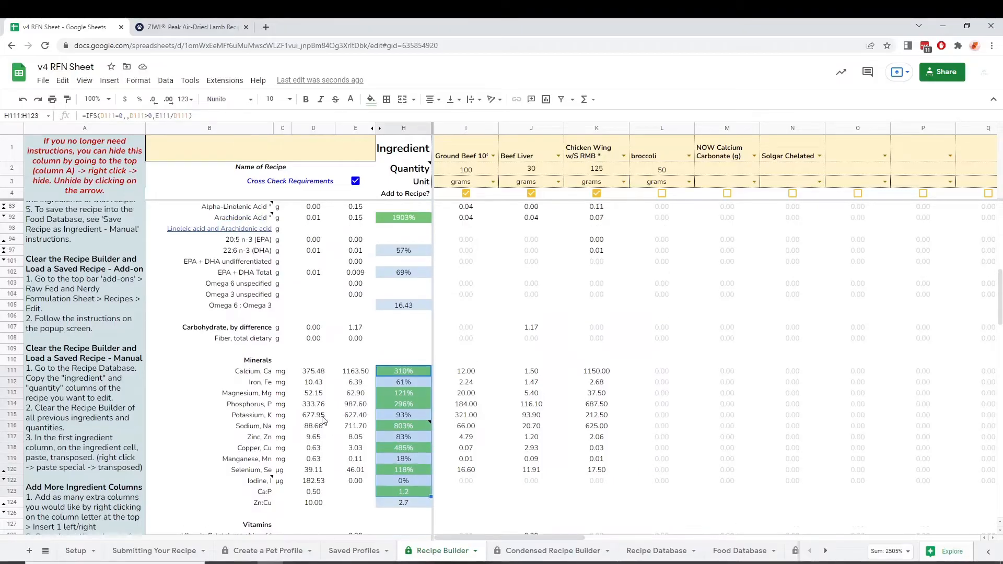
pyautogui.scroll(15, 324, 418)
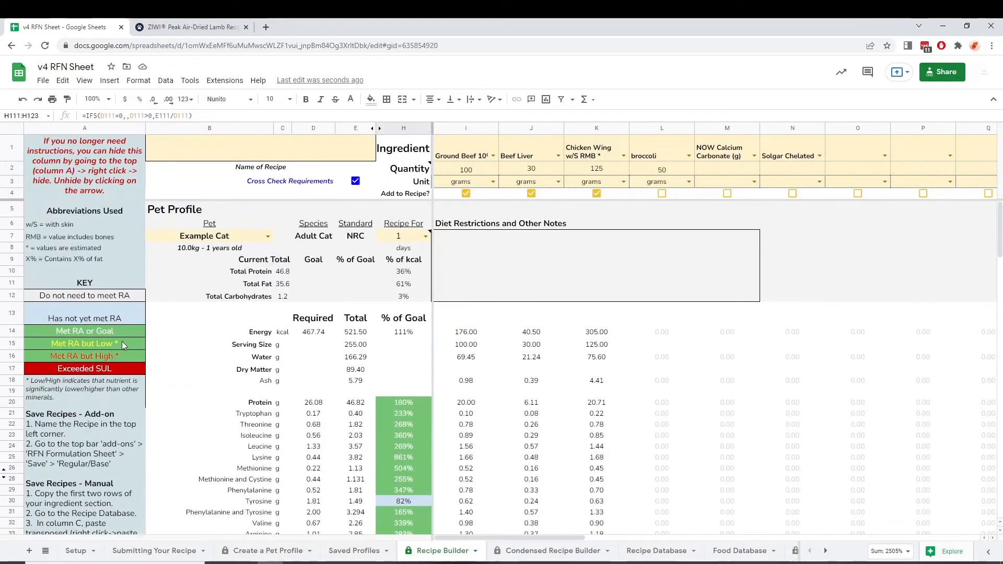
pyautogui.moveTo(122, 345); pyautogui.dragTo(121, 355)
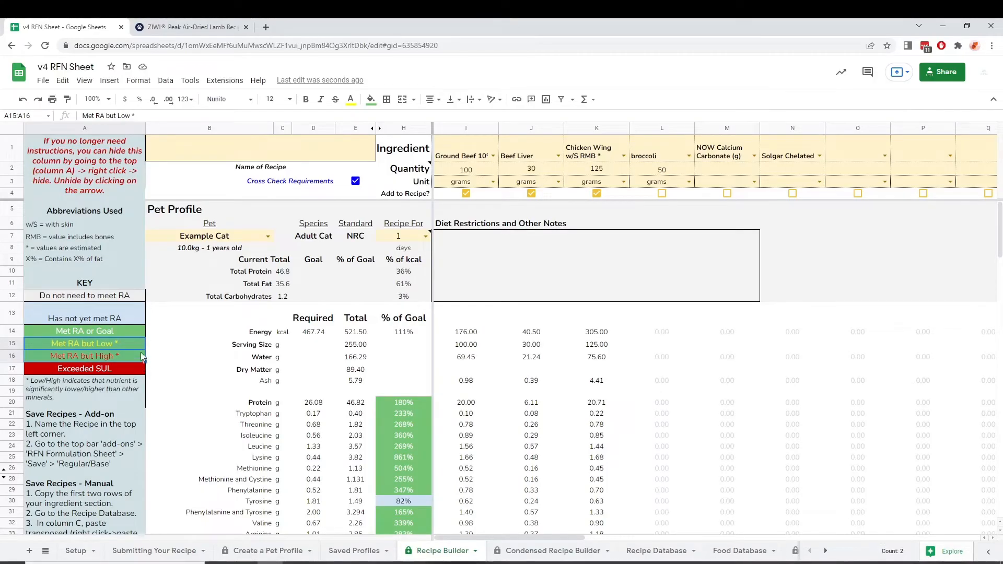
pyautogui.click(139, 347)
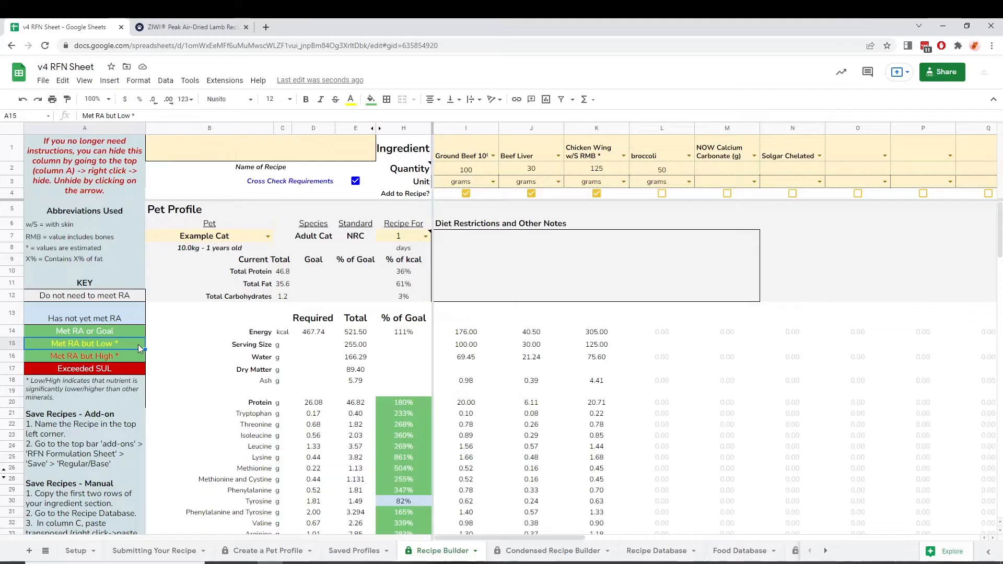
# Set the number of servings in the Batch Ingredients List to 30
pyautogui.scroll(-20, 428, 343)
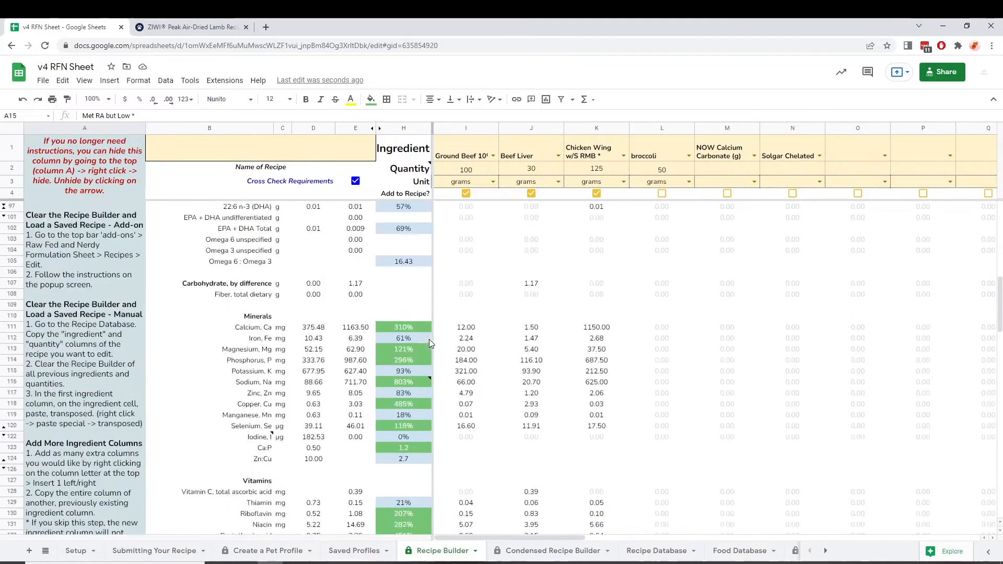
pyautogui.scroll(-6, 431, 336)
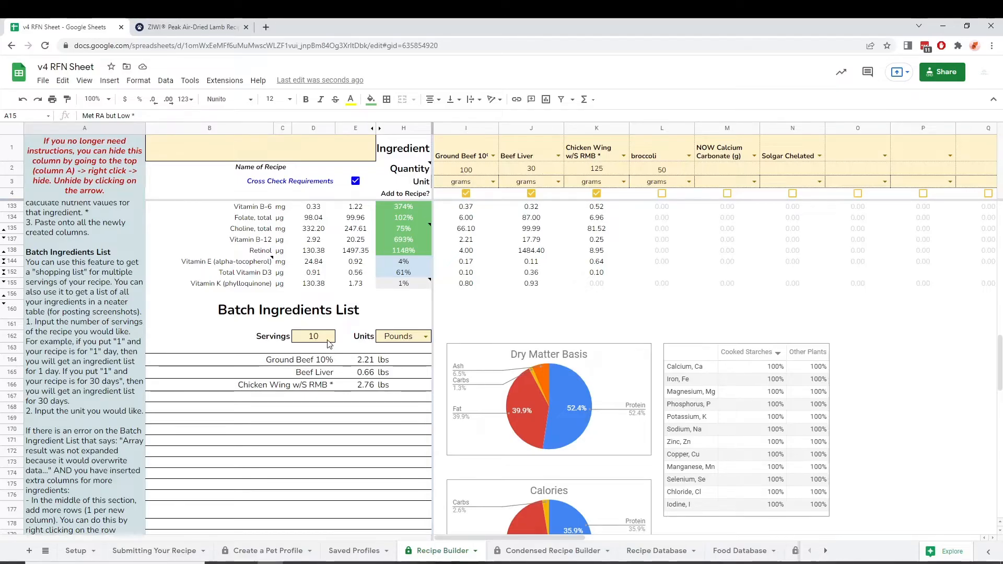
pyautogui.scroll(-1, 329, 342)
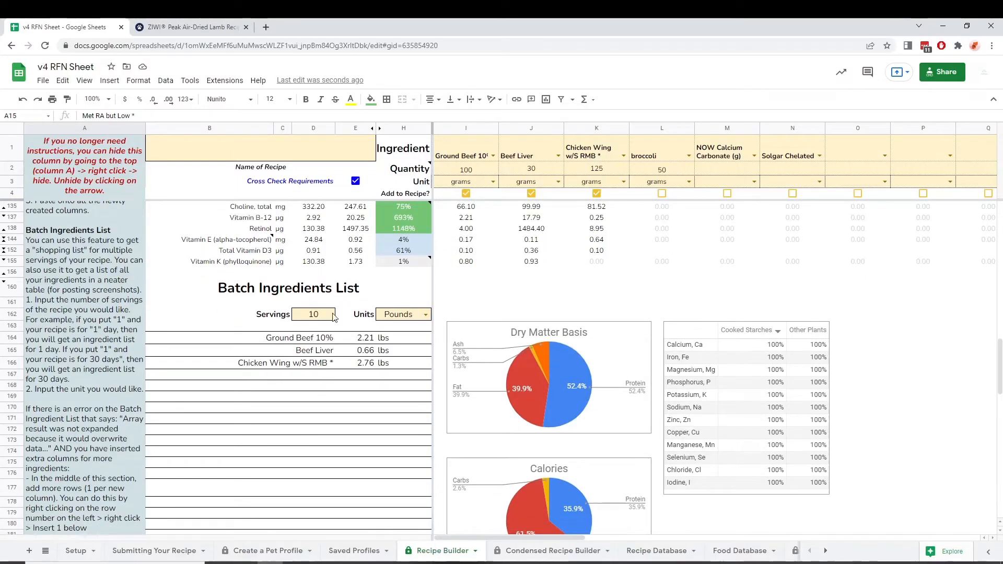
pyautogui.click(333, 315)
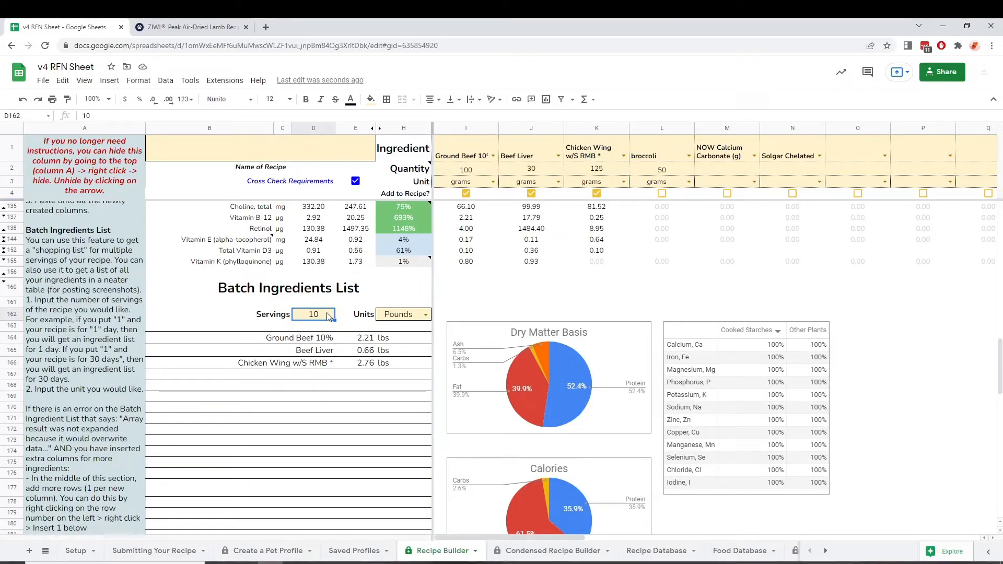
pyautogui.write('30')
pyautogui.press('Return')
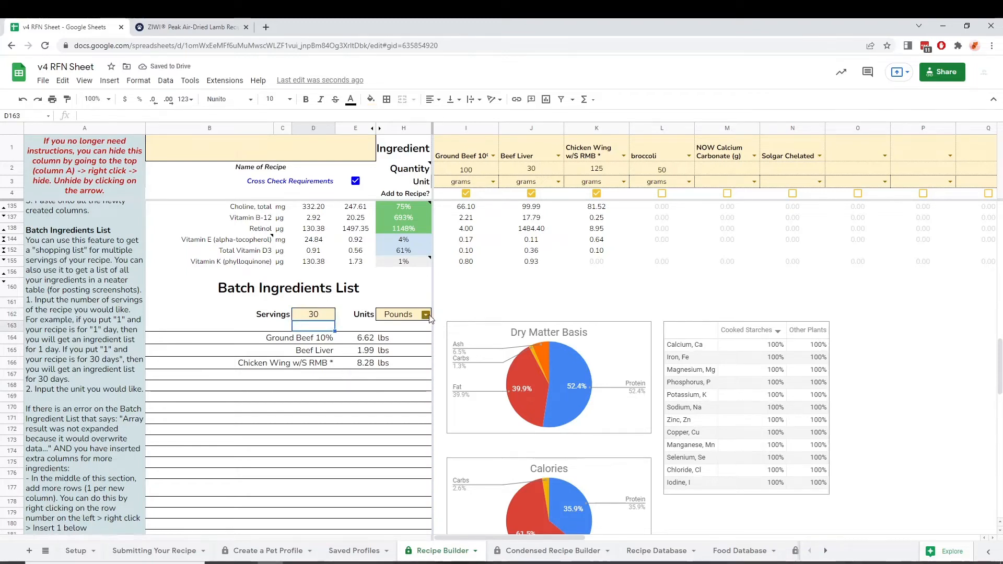
# Change the Batch Ingredients List units to Ounces
pyautogui.click(425, 315)
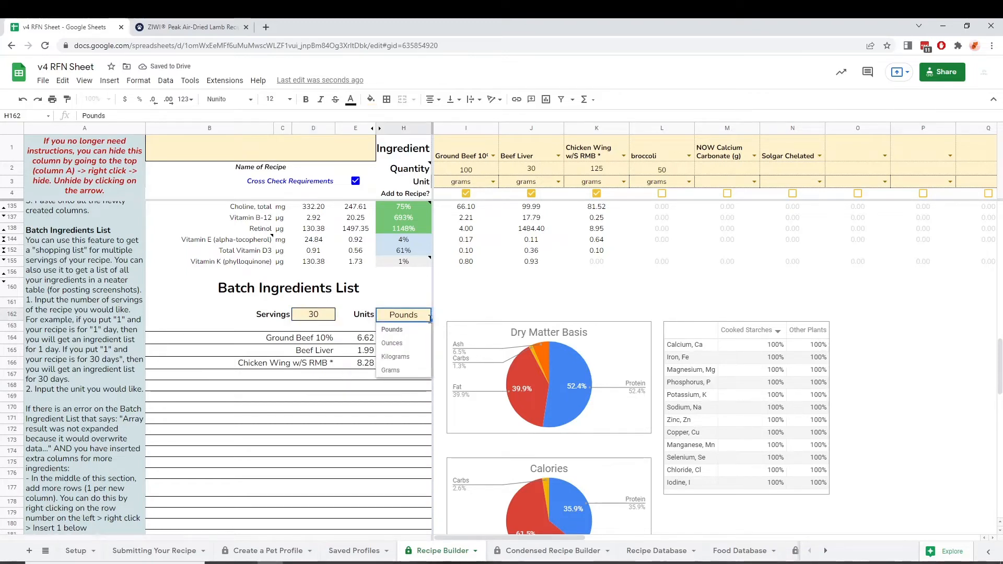
pyautogui.click(422, 345)
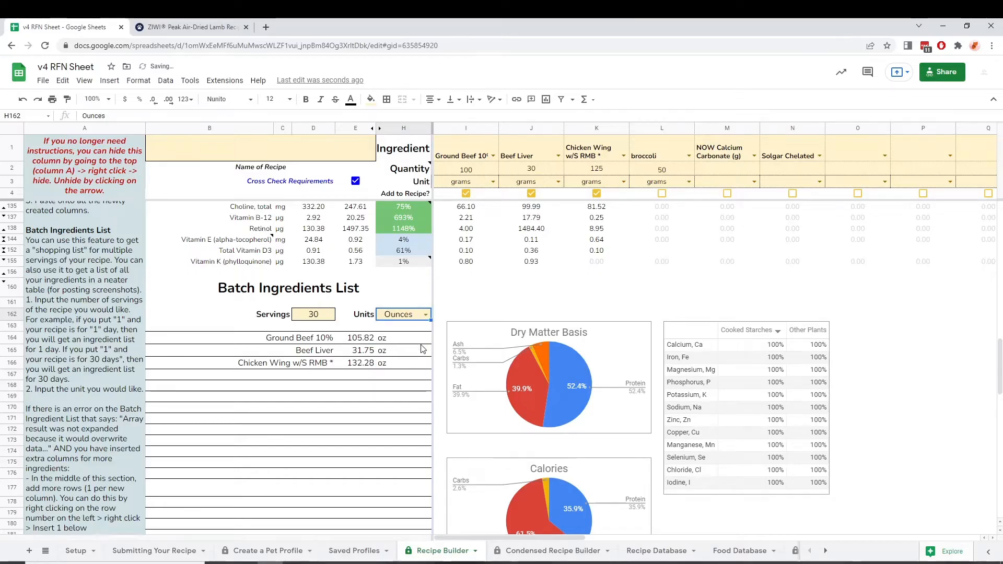
pyautogui.scroll(-1, 705, 350)
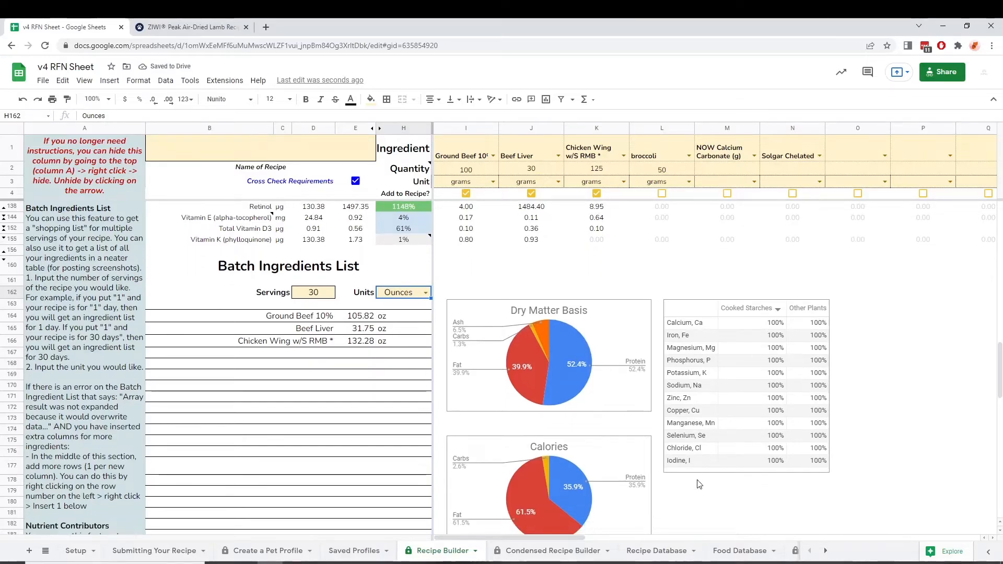
# Examine the Dry Matter Basis and Calories charts and the mineral percentage table for cooked starches and other plants
pyautogui.scroll(-3, 643, 494)
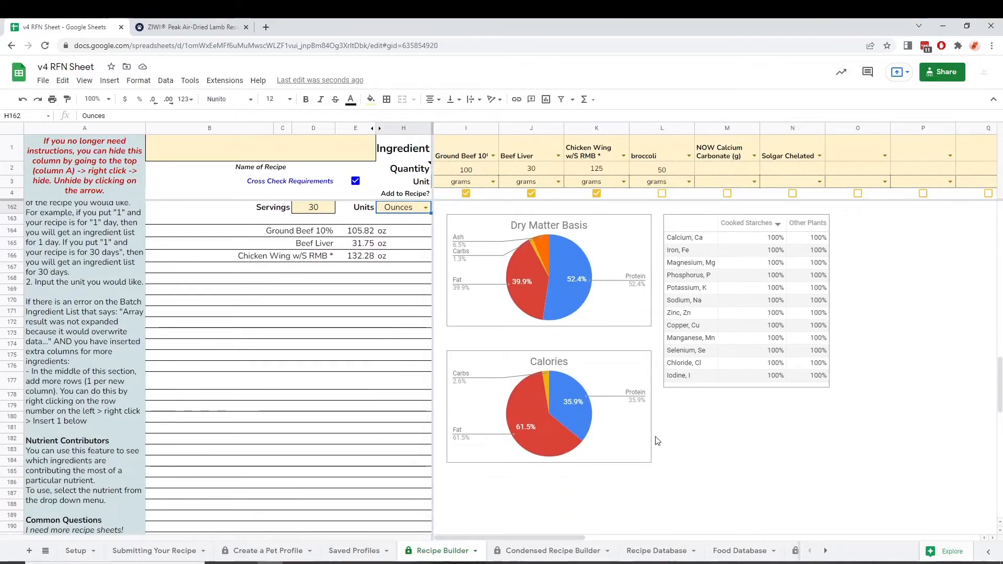
pyautogui.click(646, 324)
pyautogui.click(635, 397)
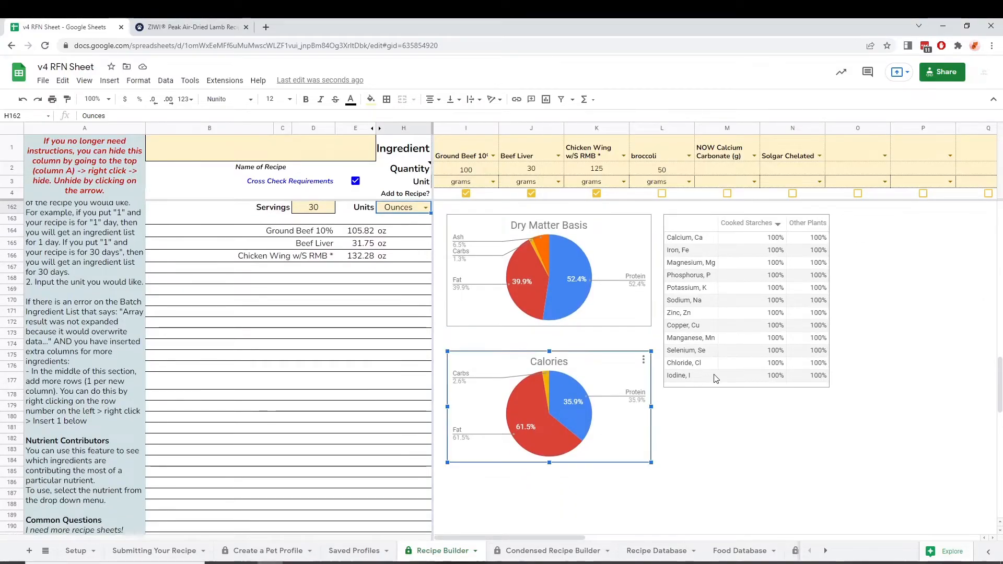
pyautogui.click(695, 381)
# Examine the Nutrient Contributors section, including its list of selectable nutrients and beef liver's copper quantity
pyautogui.scroll(-1, 443, 423)
pyautogui.scroll(-10, 443, 424)
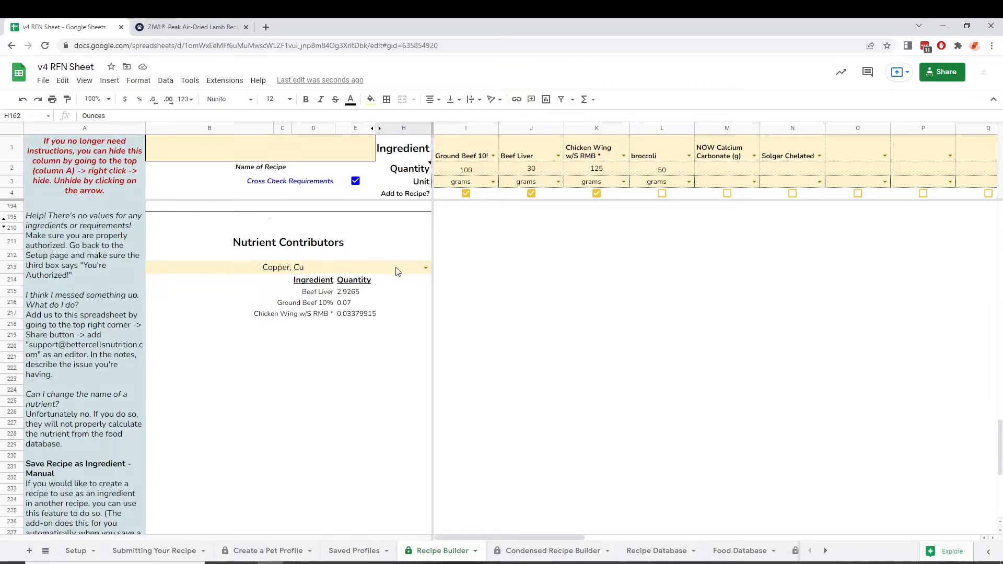
pyautogui.click(426, 269)
pyautogui.click(426, 268)
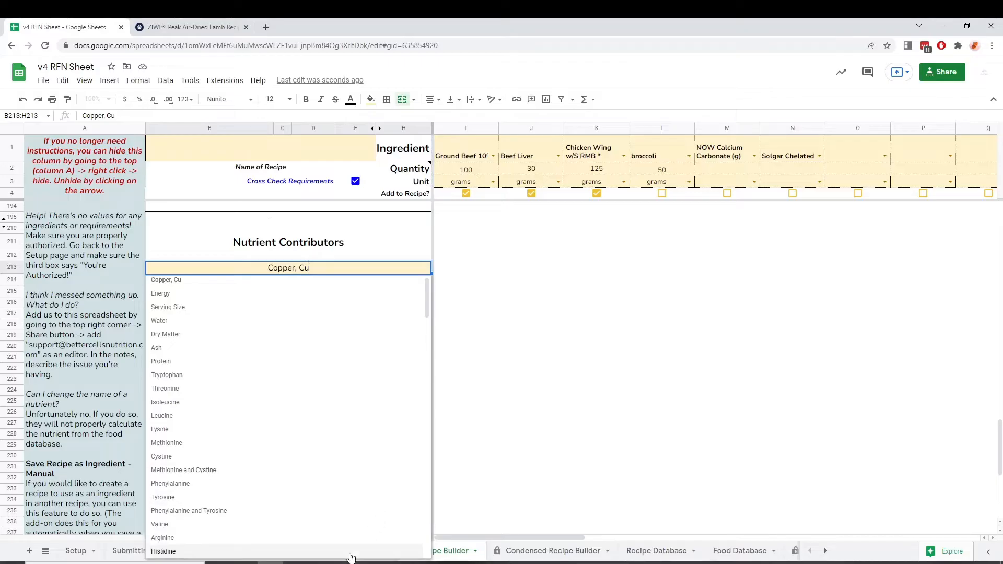
pyautogui.click(522, 296)
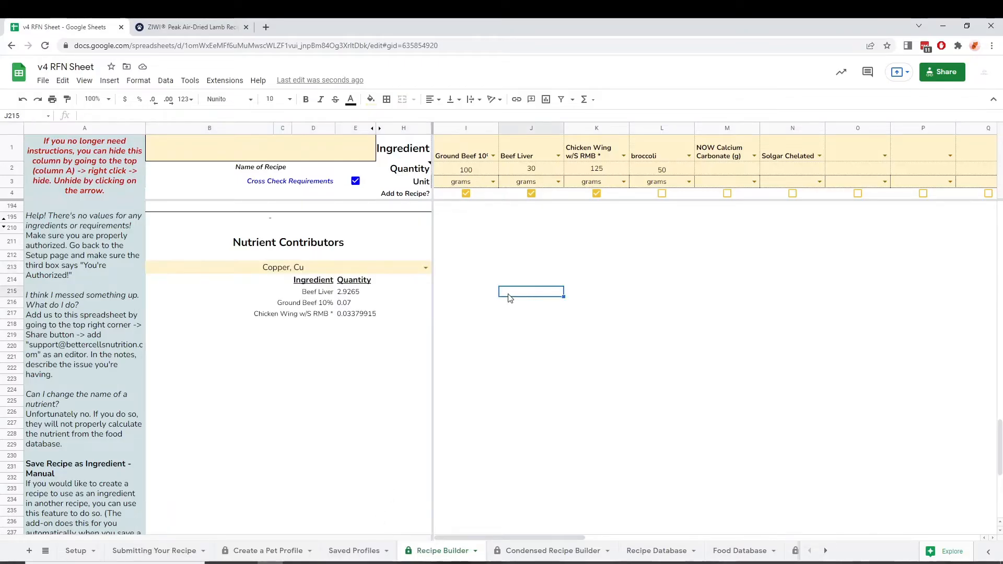
pyautogui.click(366, 294)
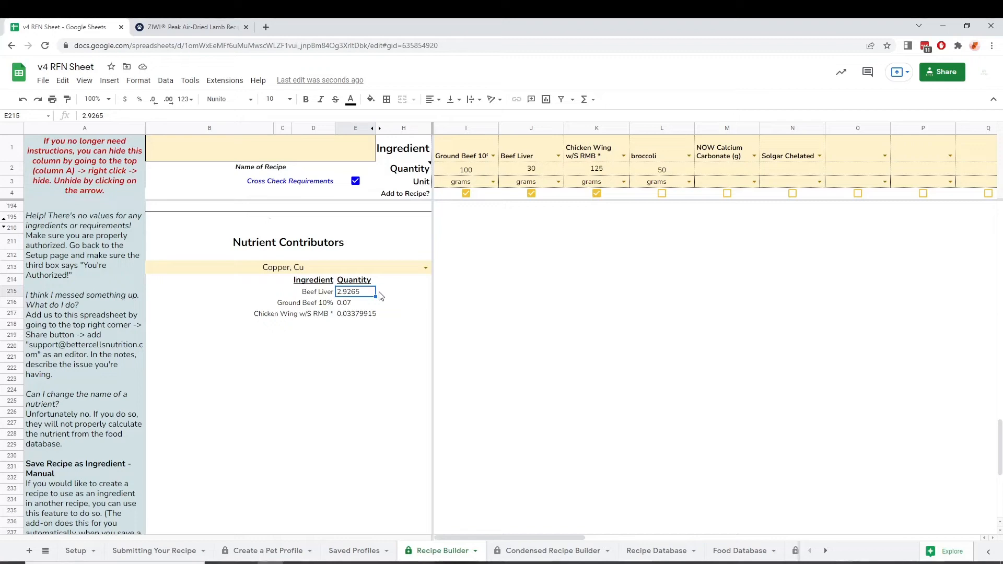
# Examine the Save Recipe as Ingredient section below Nutrient Contributors in the Recipe Builder
pyautogui.scroll(-5, 379, 295)
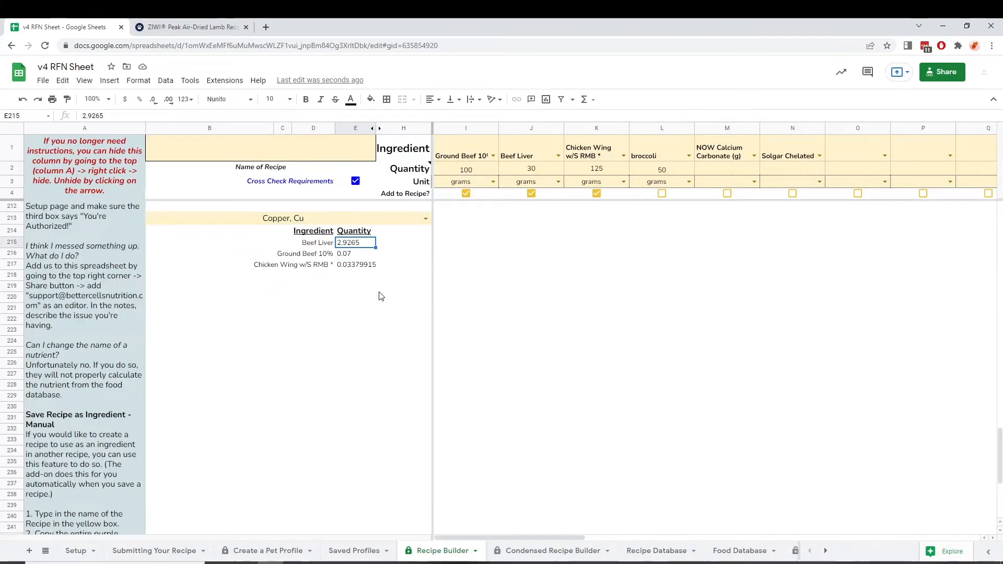
pyautogui.moveTo(308, 416); pyautogui.dragTo(305, 470)
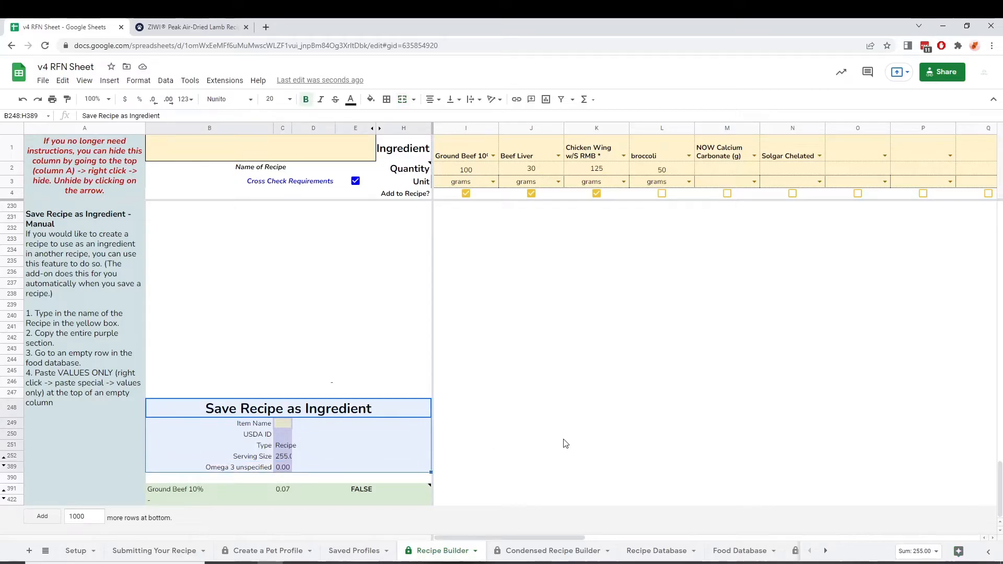
pyautogui.click(475, 444)
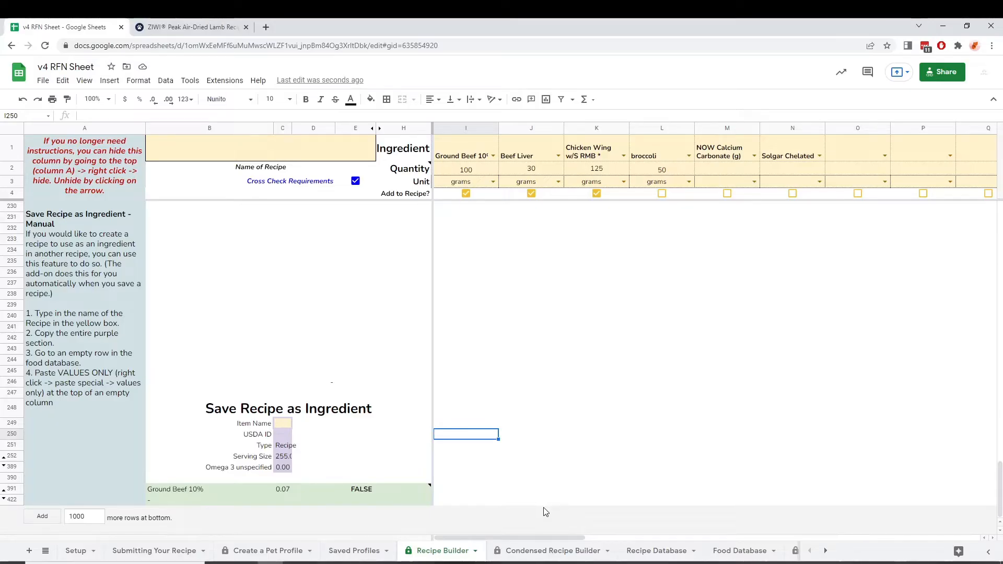
# Go to the Condensed Recipe Builder sheet and examine its pet choices, ingredient rows and nutrient list
pyautogui.click(552, 551)
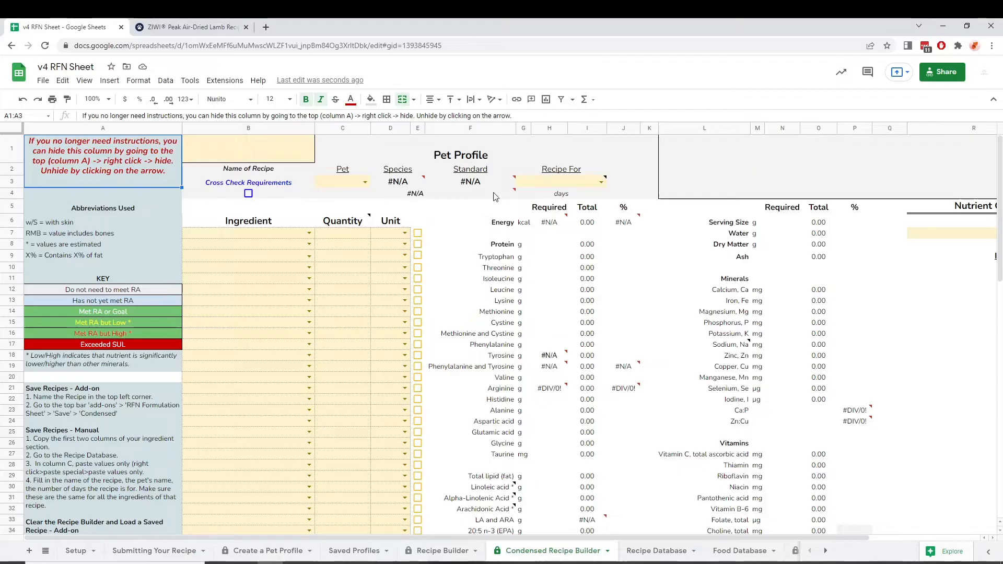
pyautogui.click(367, 181)
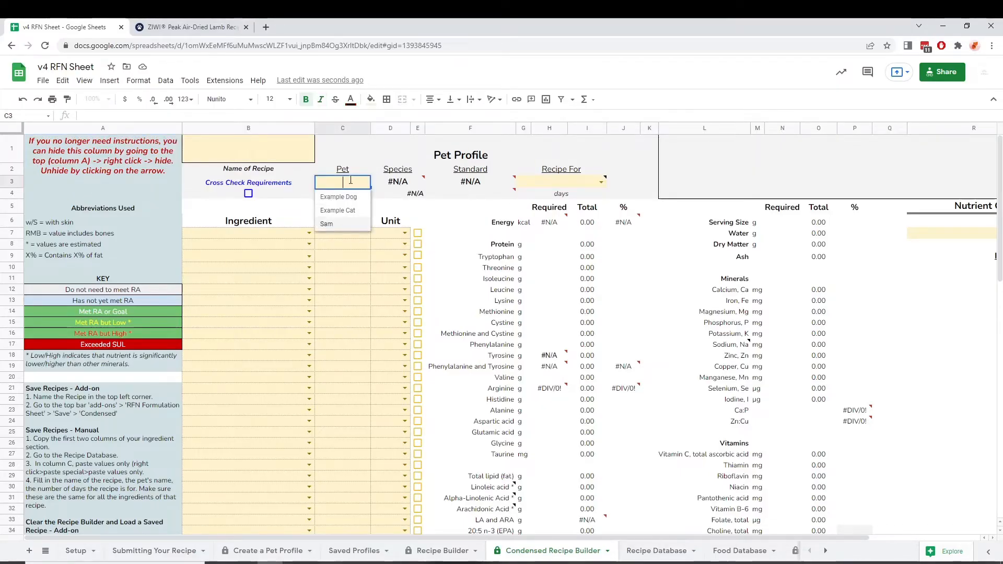
pyautogui.click(606, 159)
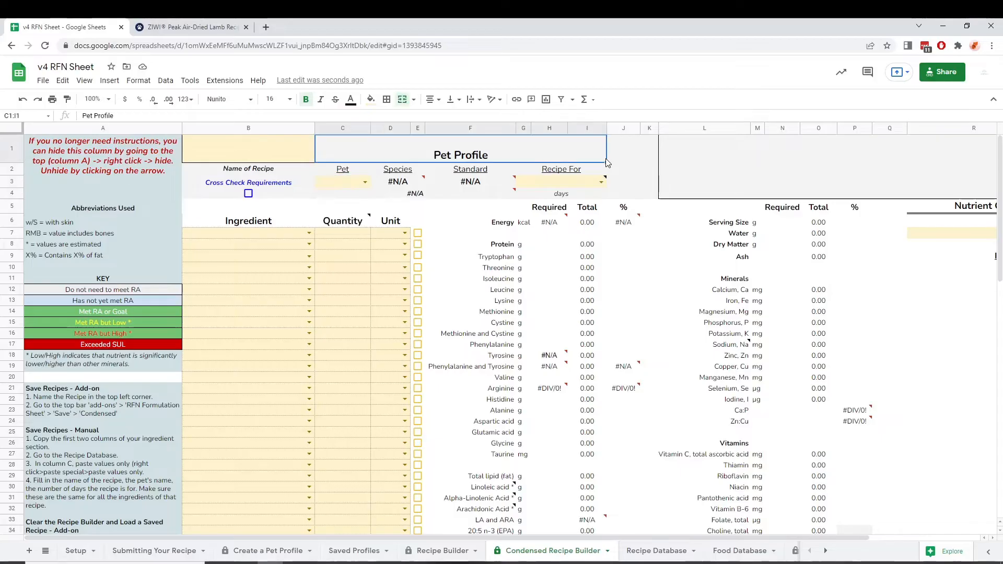
pyautogui.scroll(-1, 349, 222)
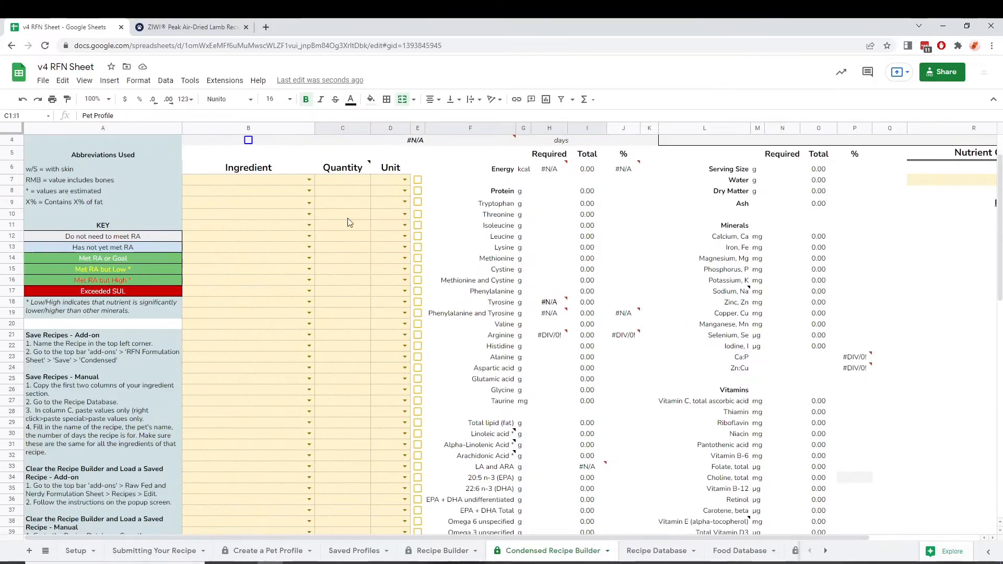
pyautogui.scroll(-2, 350, 222)
pyautogui.scroll(3, 368, 332)
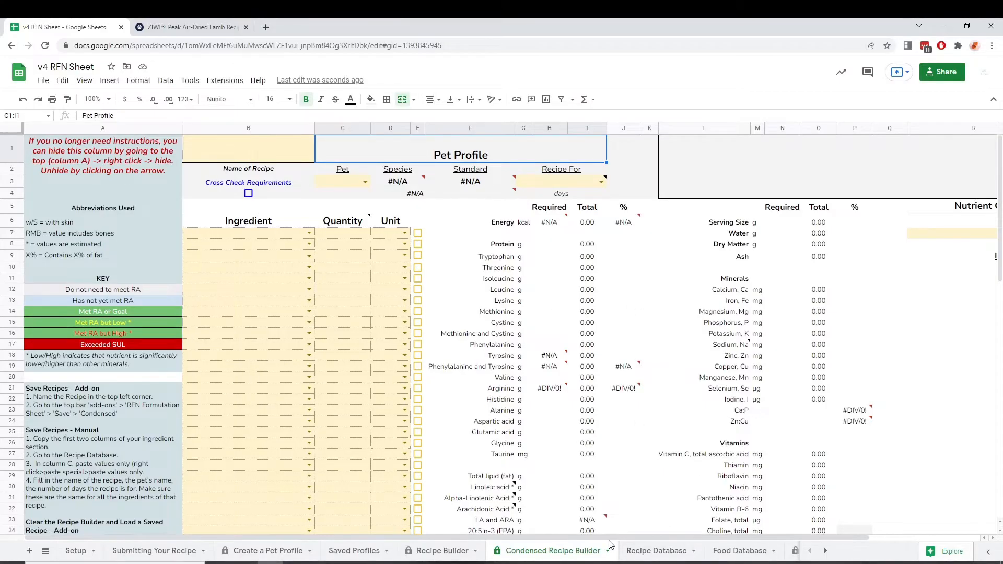
# Examine the Nutrient Contributors section and the Batch Ingredients List of the Condensed Recipe Builder
pyautogui.moveTo(617, 537); pyautogui.dragTo(727, 537)
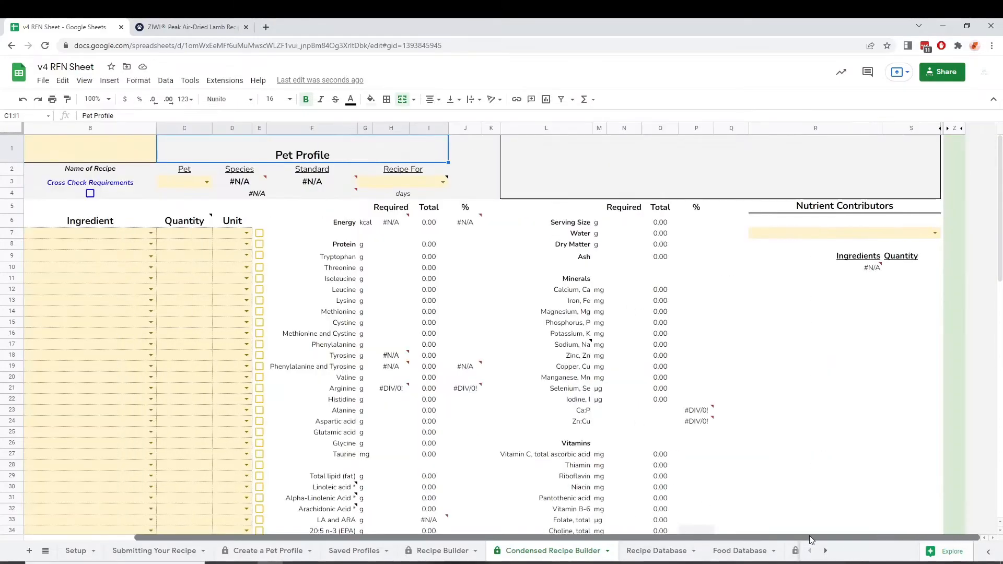
pyautogui.moveTo(877, 205); pyautogui.dragTo(884, 281)
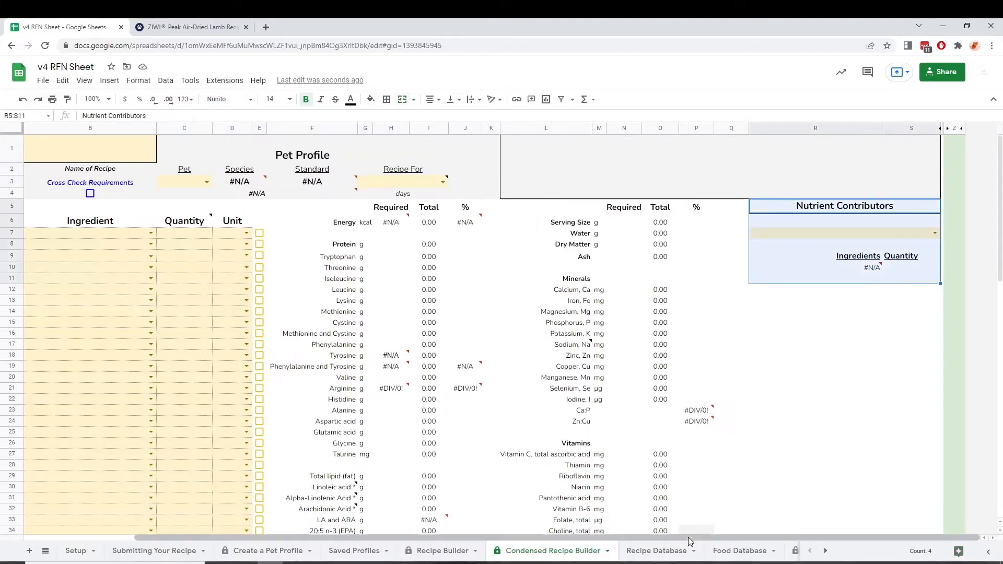
pyautogui.moveTo(688, 538); pyautogui.dragTo(415, 537)
pyautogui.scroll(-20, 396, 423)
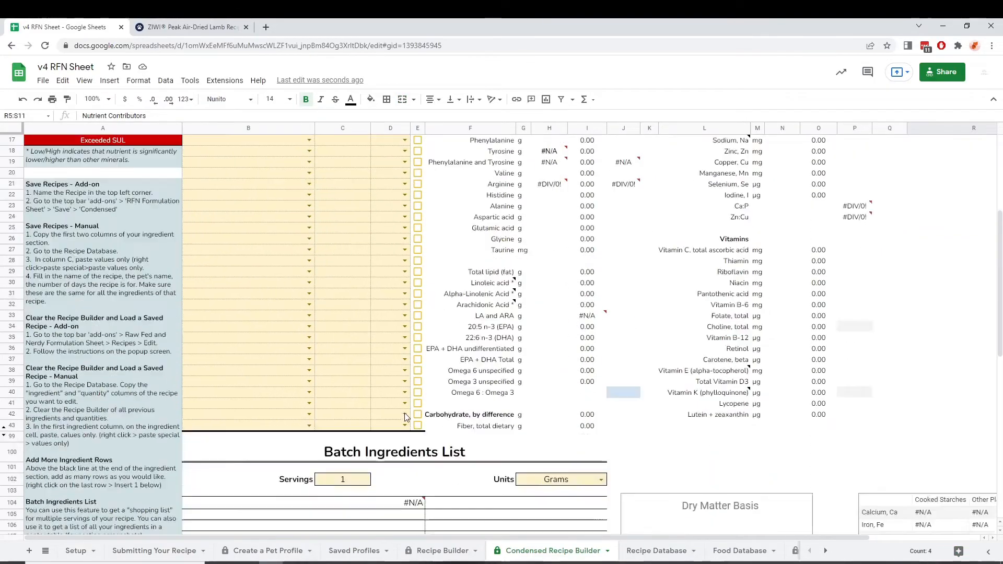
pyautogui.scroll(2, 495, 188)
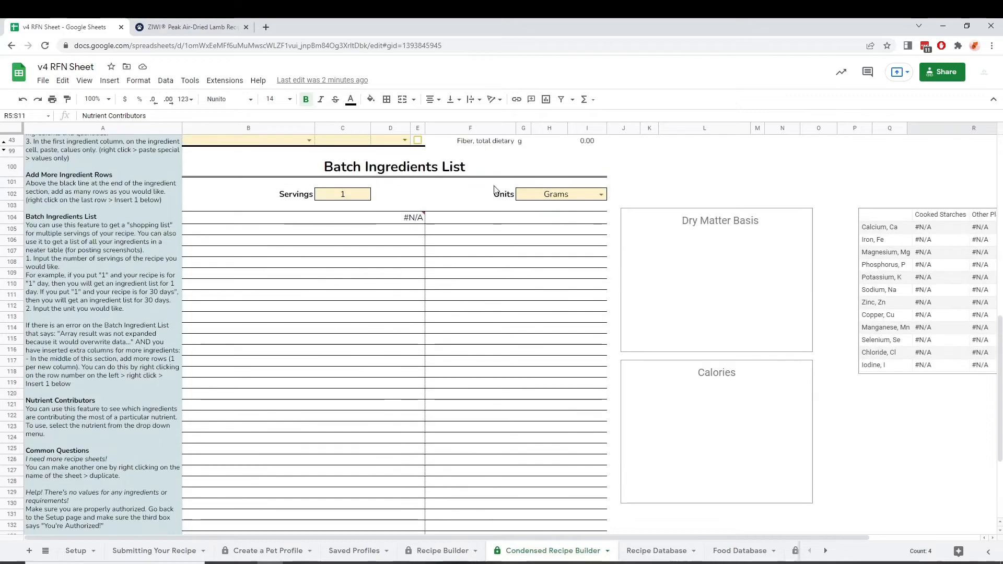
pyautogui.click(508, 175)
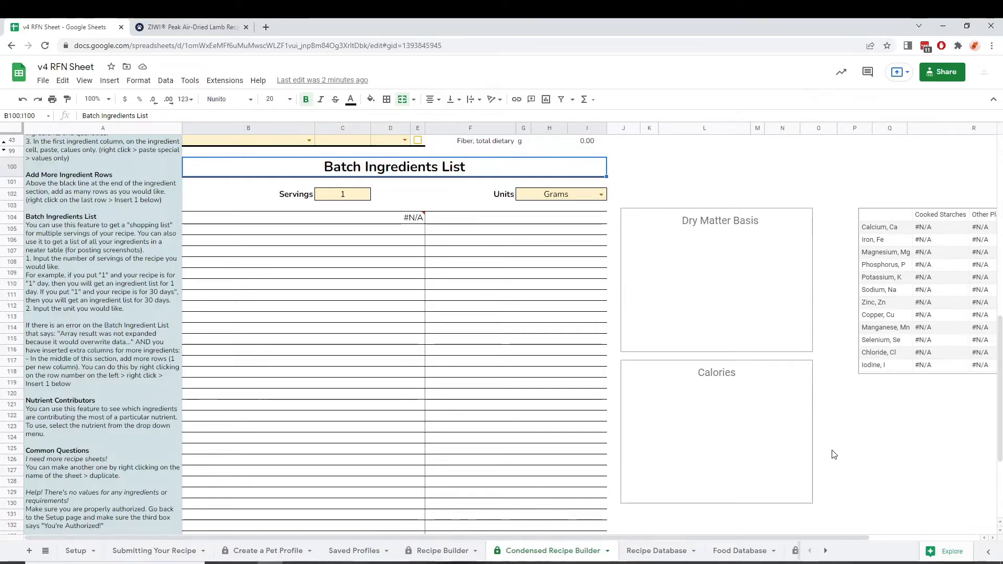
# Go to the Recipe Database sheet and look through the saved example dog and cat recipes
pyautogui.click(659, 554)
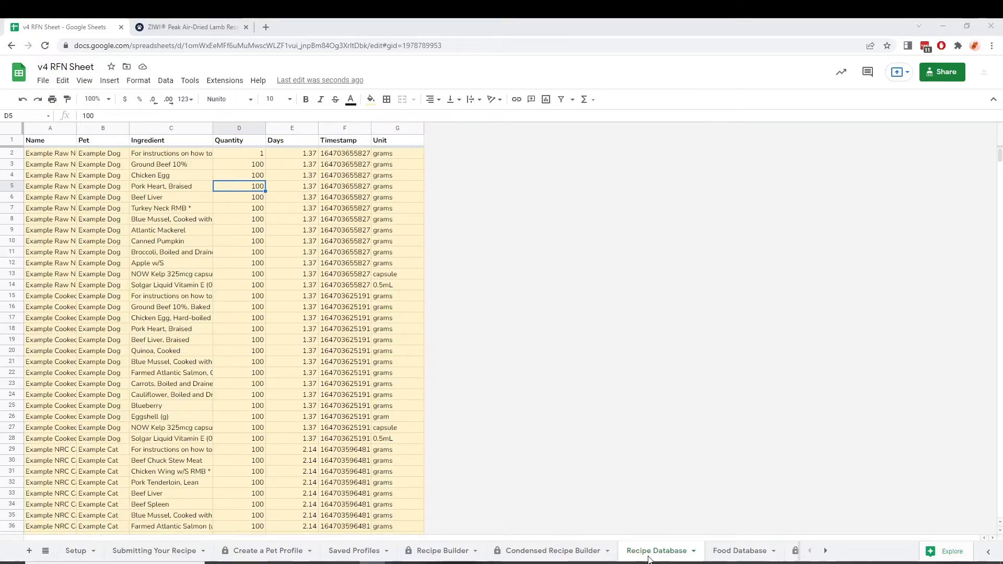
pyautogui.scroll(-4, 303, 445)
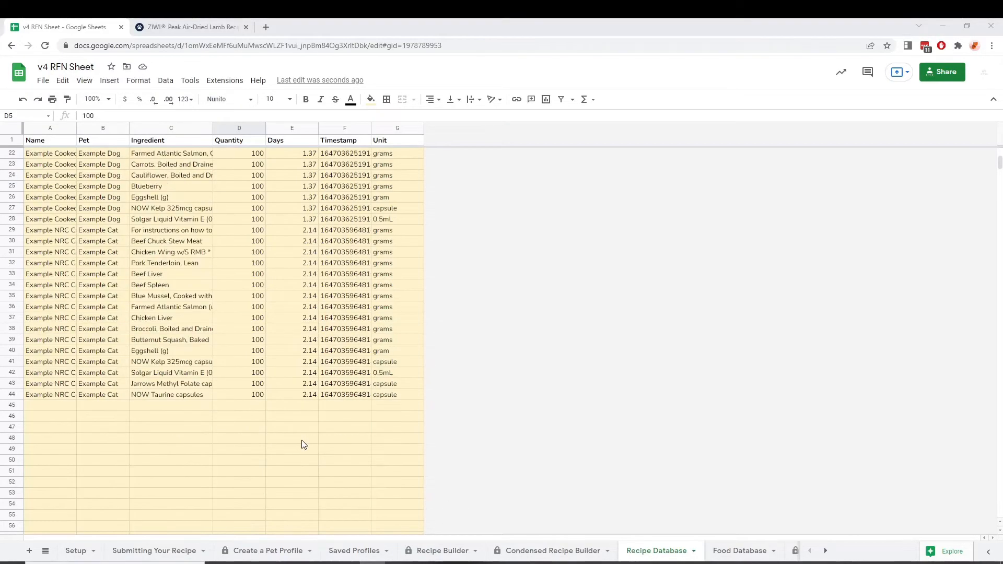
pyautogui.scroll(4, 305, 444)
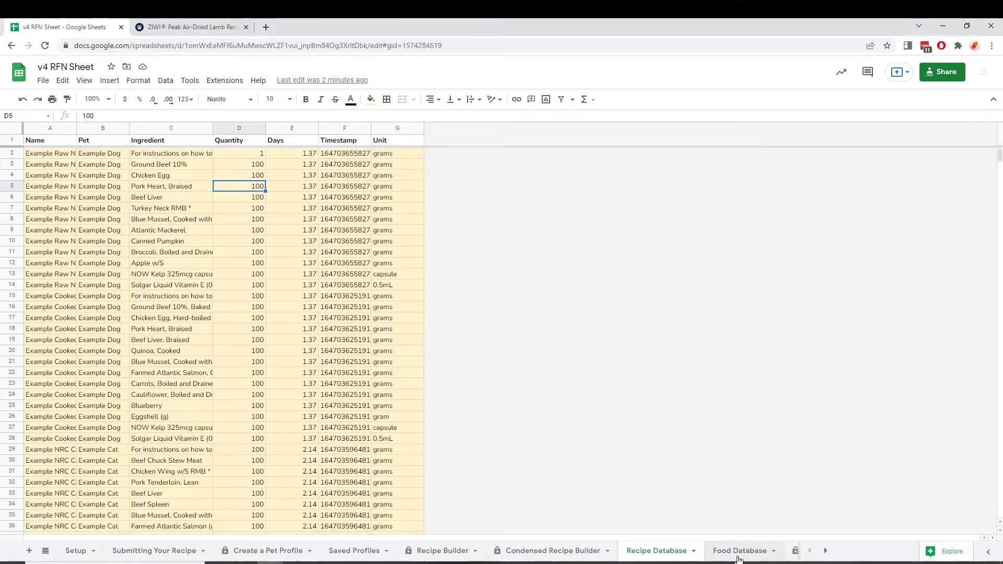
# Go to the Food Database sheet and examine the nutrient name column, the instructions column and the Ground Beef 10% protein value
pyautogui.click(739, 552)
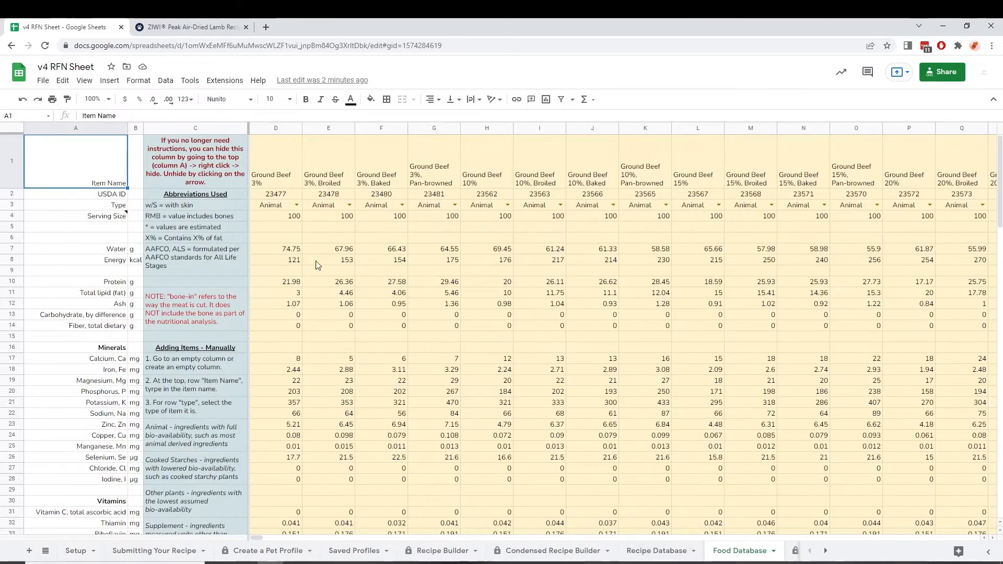
pyautogui.click(63, 124)
pyautogui.scroll(-10, 98, 403)
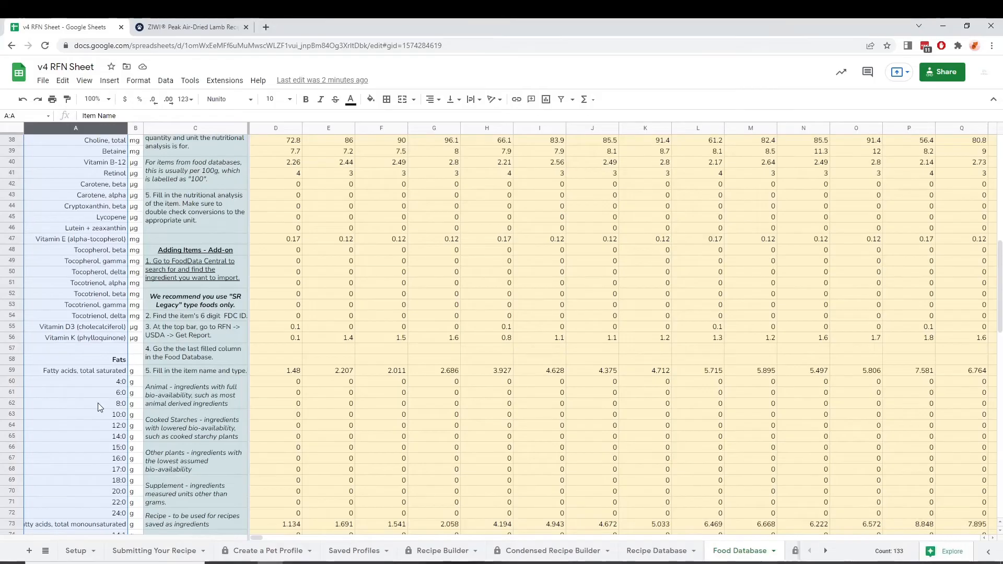
pyautogui.scroll(1, 100, 403)
pyautogui.scroll(10, 102, 403)
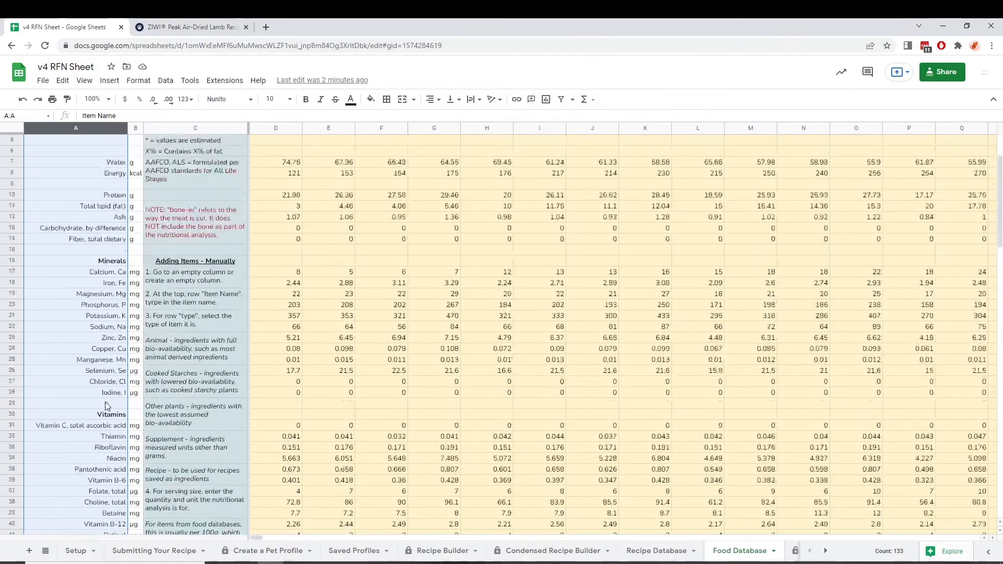
pyautogui.click(193, 127)
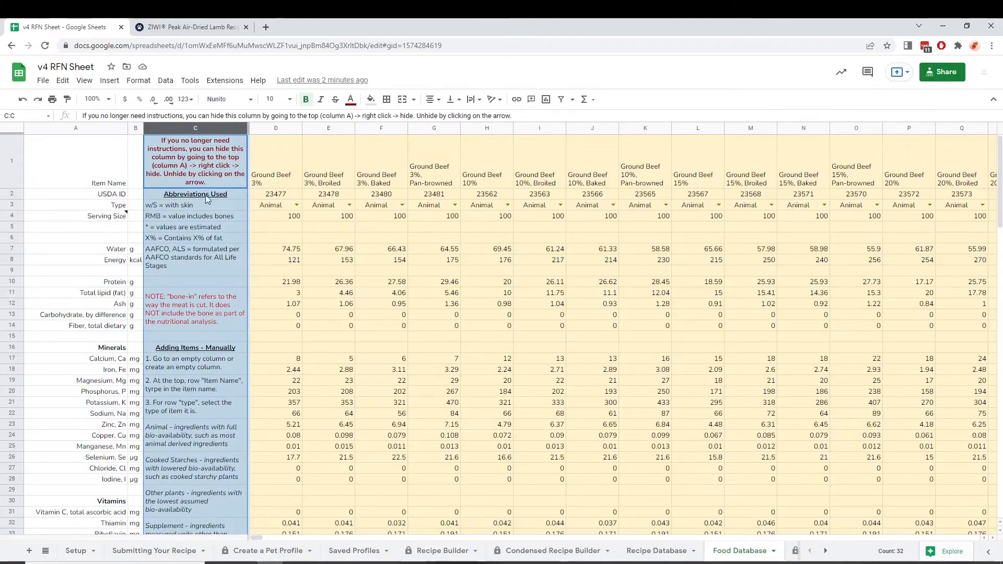
pyautogui.click(487, 282)
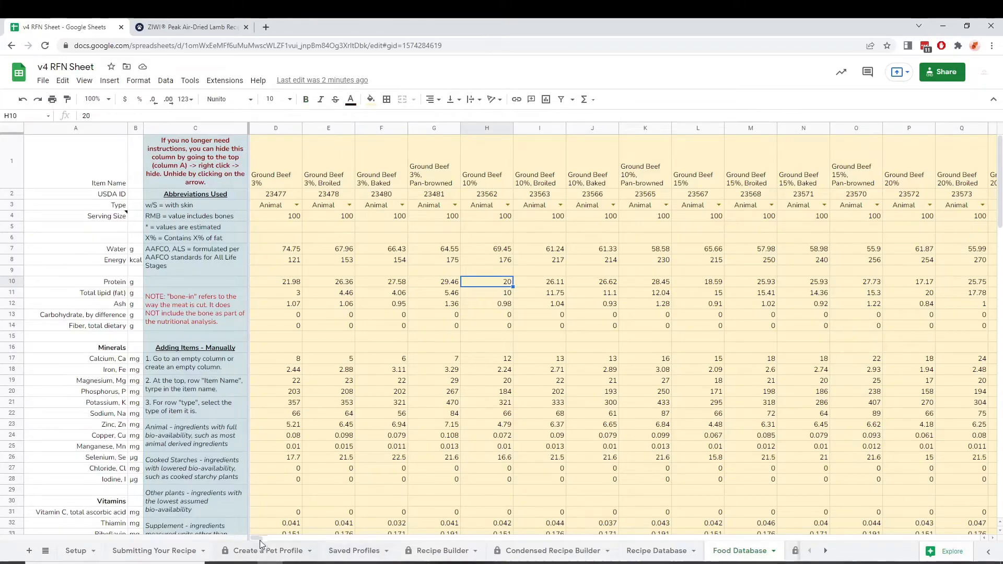
# Examine the item type options and serving sizes in the Food Database, from the chicken items to the supplements
pyautogui.moveTo(259, 540); pyautogui.dragTo(397, 537)
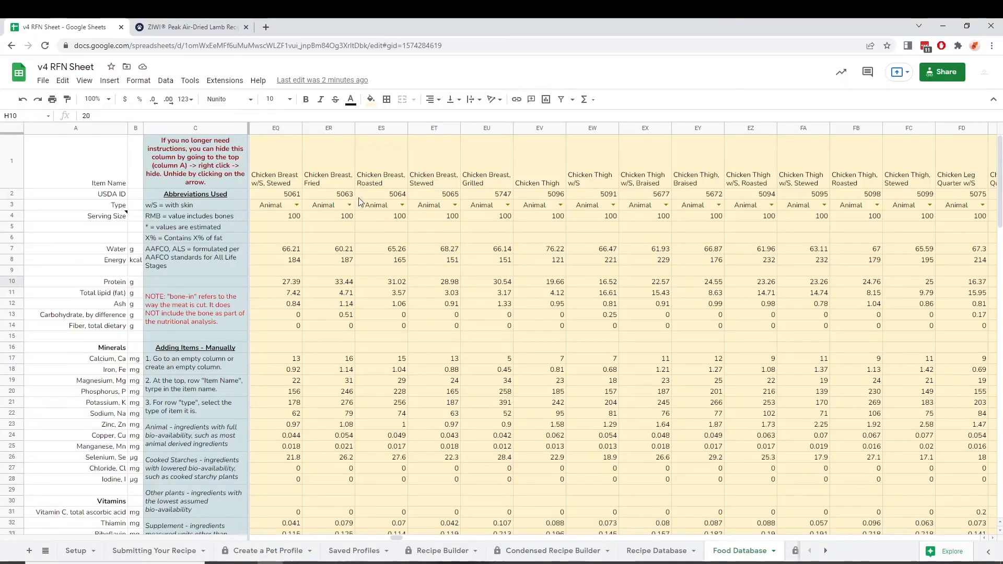
pyautogui.click(403, 206)
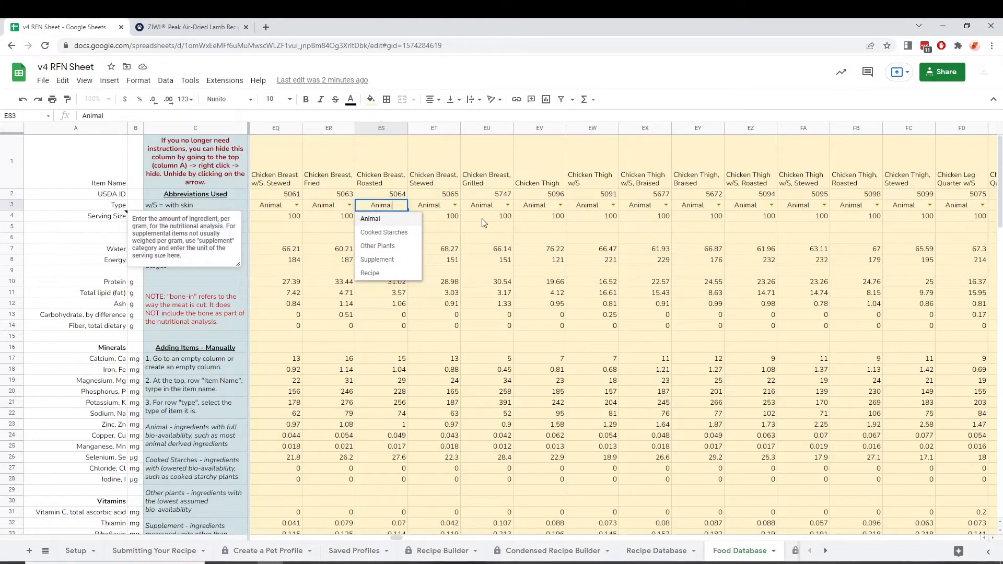
pyautogui.click(450, 219)
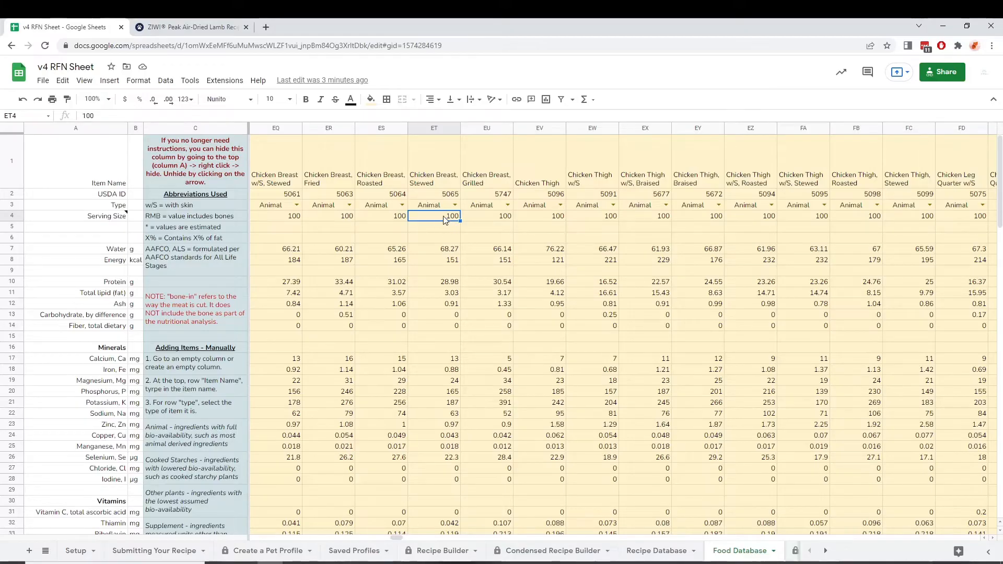
pyautogui.moveTo(400, 538); pyautogui.dragTo(818, 538)
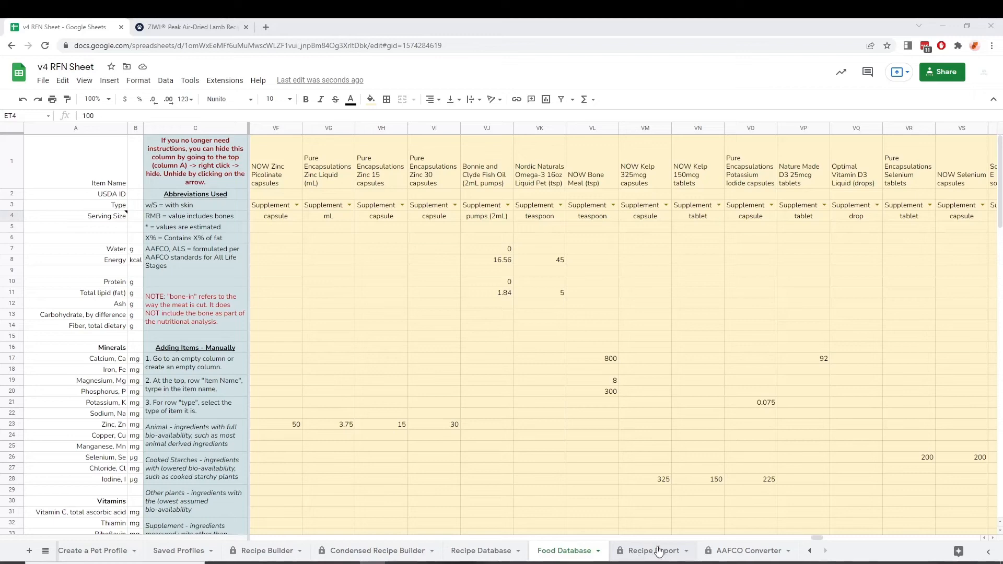
# On the Recipe Report sheet, select the saved Example Raw NRC Dog Recipe as the report's recipe
pyautogui.click(650, 553)
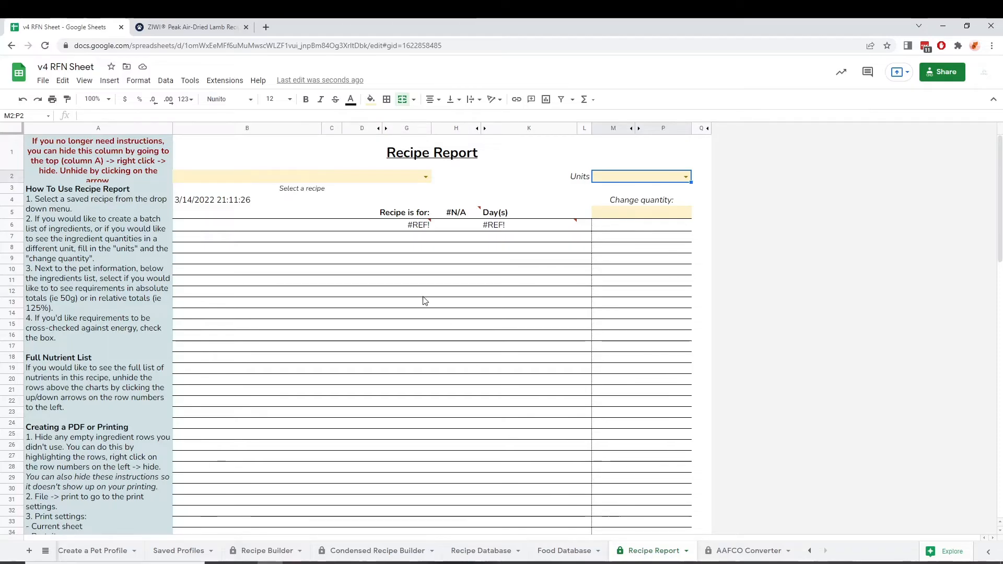
pyautogui.click(426, 177)
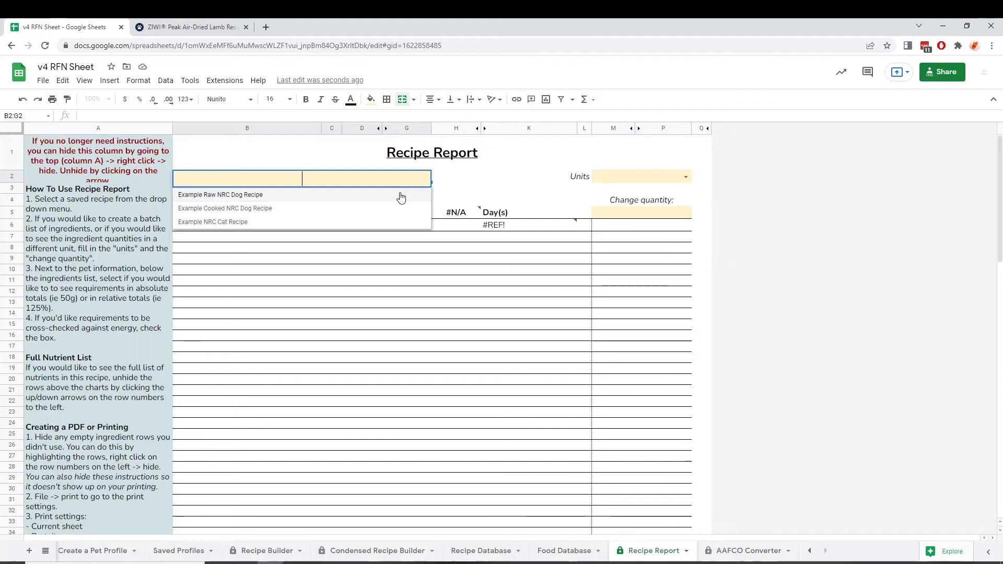
pyautogui.click(402, 196)
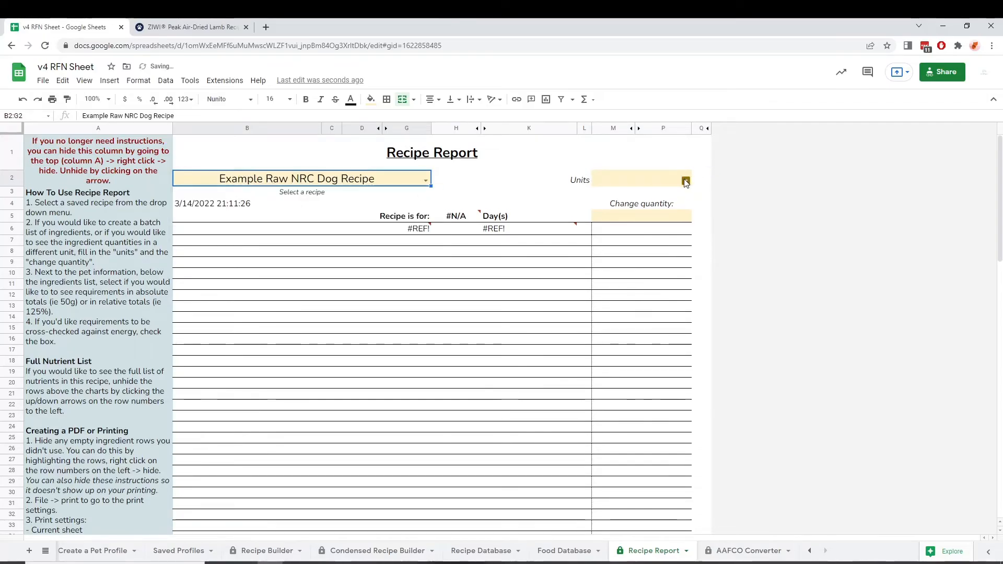
# Set the report's units to kg and its Change quantity value to 10
pyautogui.click(686, 181)
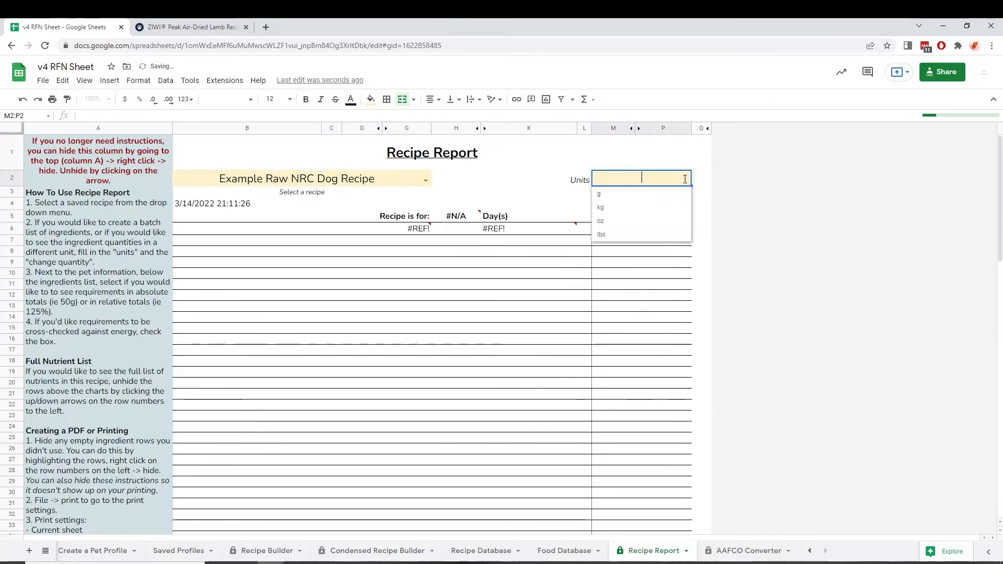
pyautogui.click(657, 208)
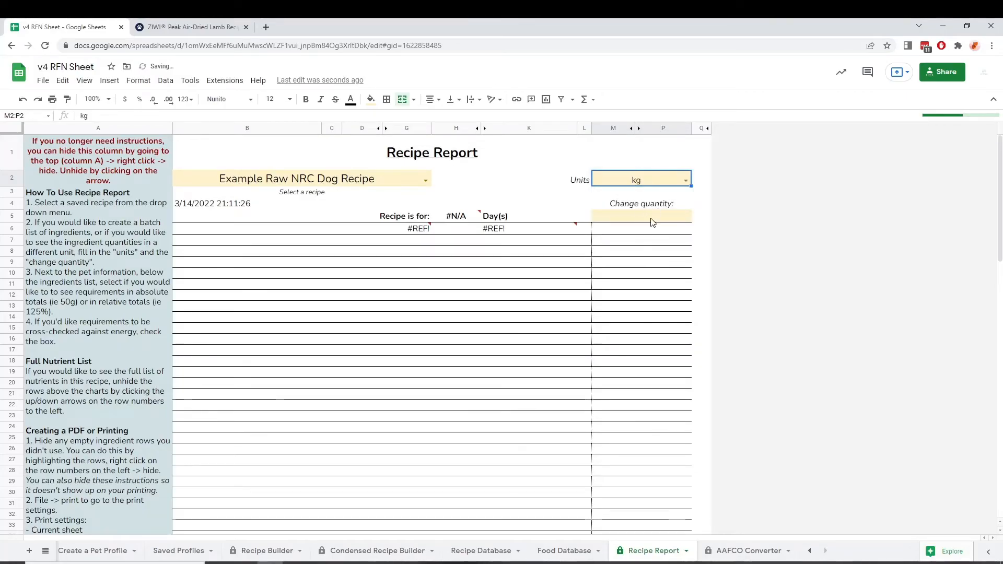
pyautogui.click(648, 222)
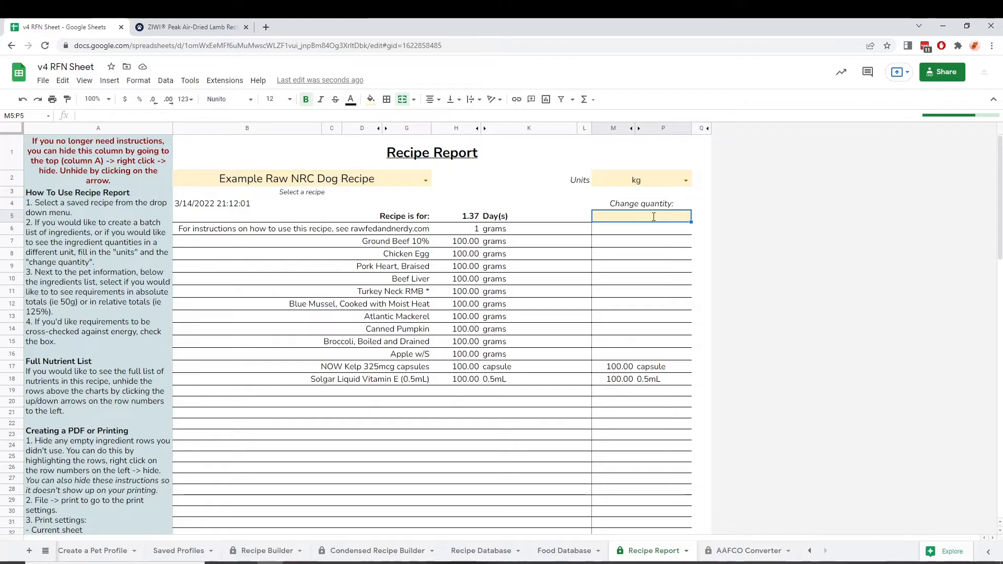
pyautogui.write('10')
pyautogui.press('Return')
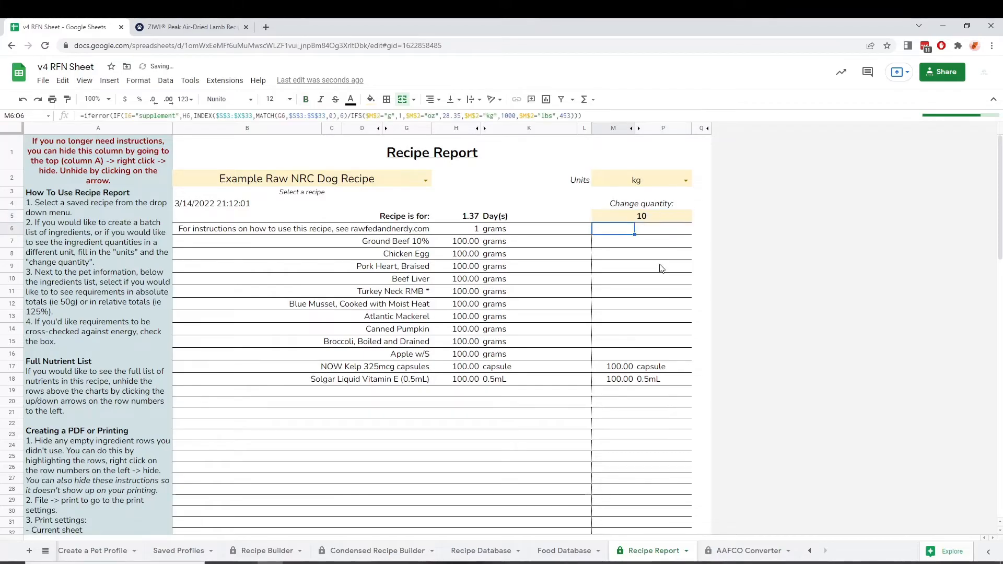
pyautogui.press('Up')
# Review the report's pet information, turn on Cross Check Requirements and set Compare Against to Relative Total
pyautogui.scroll(-12, 563, 345)
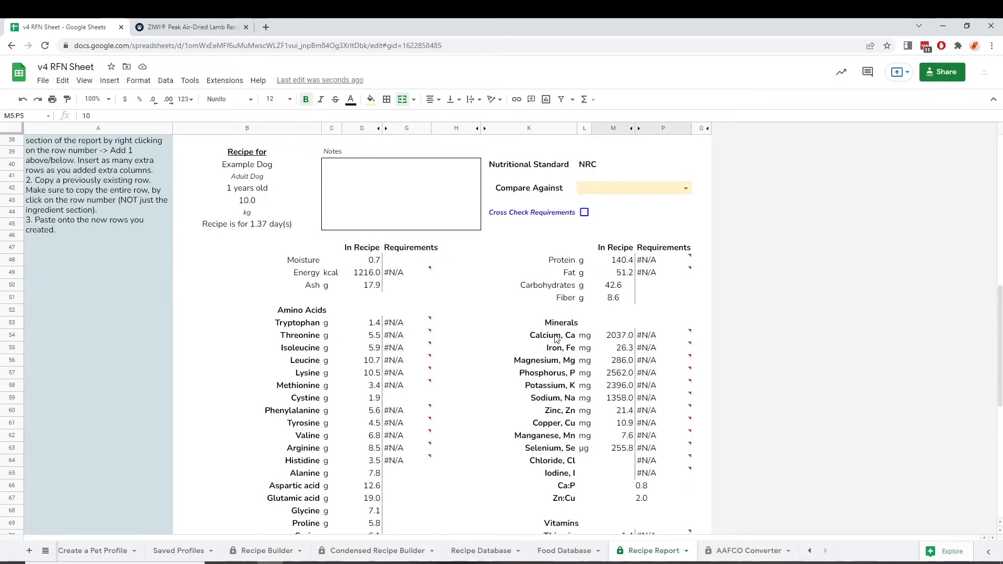
pyautogui.moveTo(271, 154); pyautogui.dragTo(281, 228)
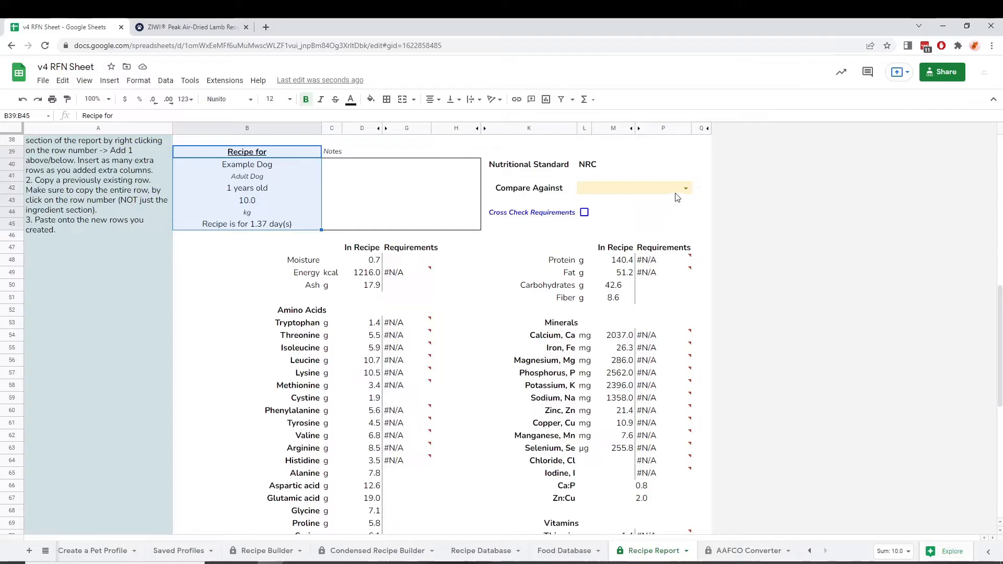
pyautogui.click(585, 213)
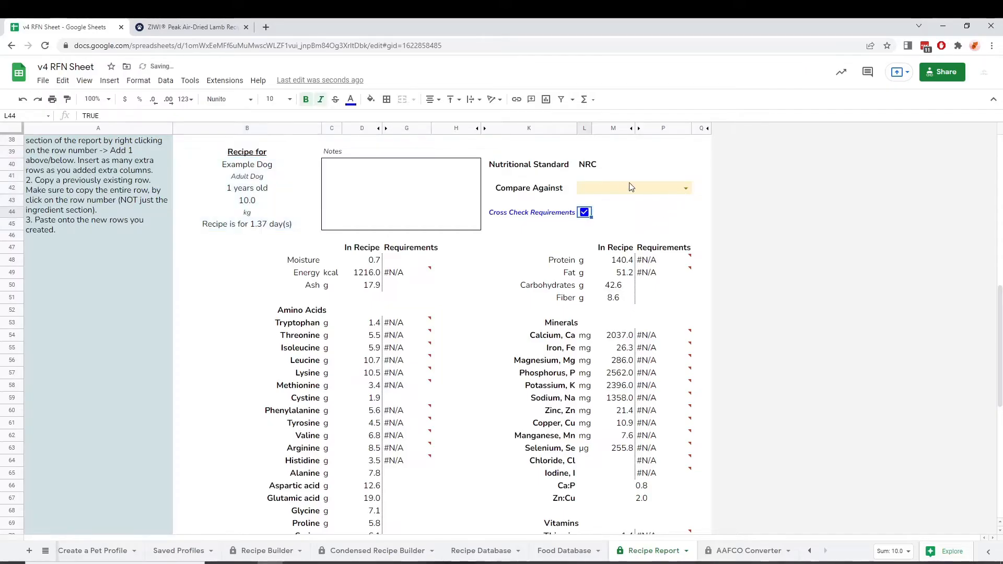
pyautogui.click(686, 188)
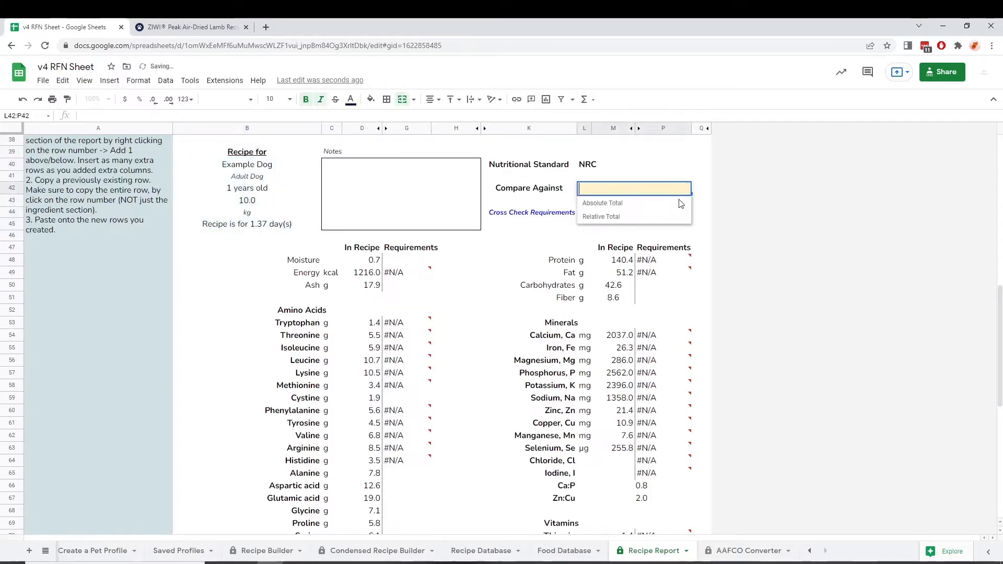
pyautogui.click(661, 224)
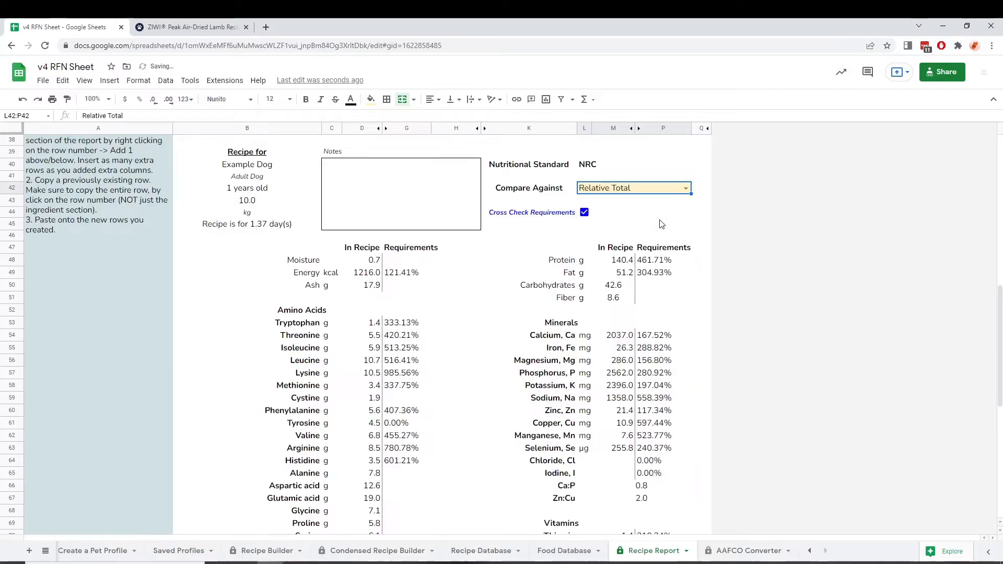
# Switch Compare Against to Absolute Total and look through the nutrient lists down to the pie charts
pyautogui.click(686, 188)
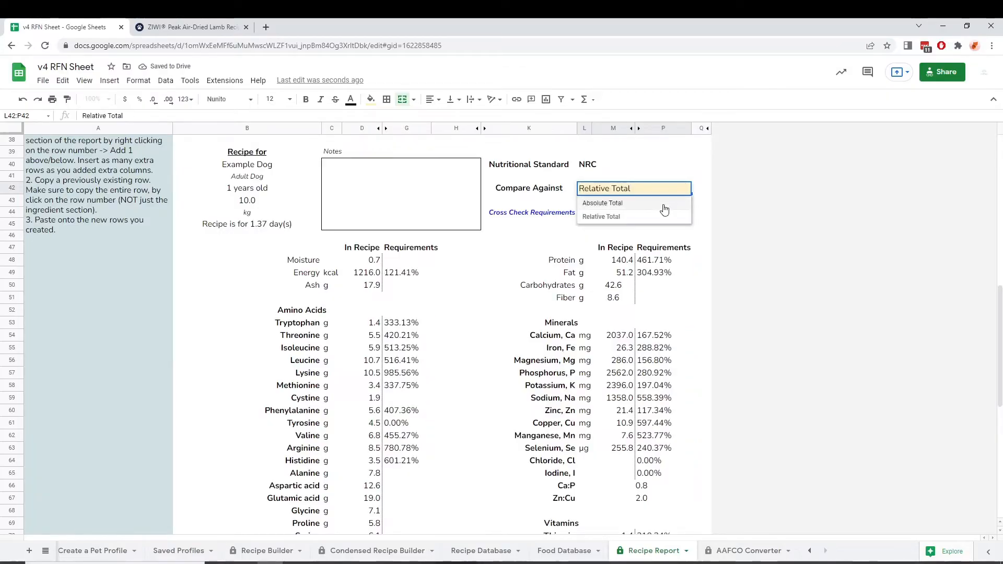
pyautogui.click(662, 205)
pyautogui.scroll(-5, 422, 340)
pyautogui.scroll(-5, 423, 334)
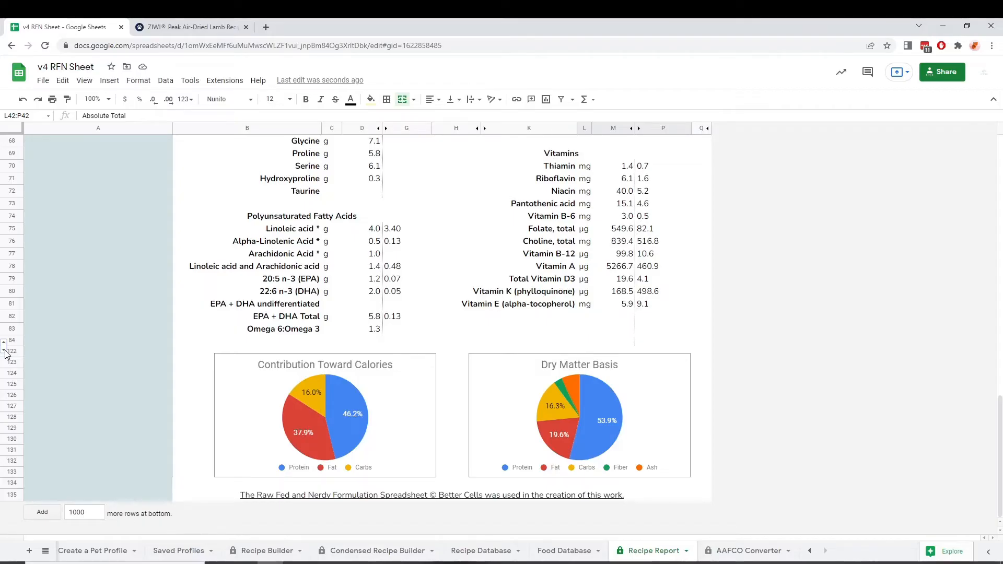
# Go to the AAFCO Converter sheet, read its introduction and glance at the ZIWI Peak Air-Dried Lamb product page
pyautogui.click(746, 555)
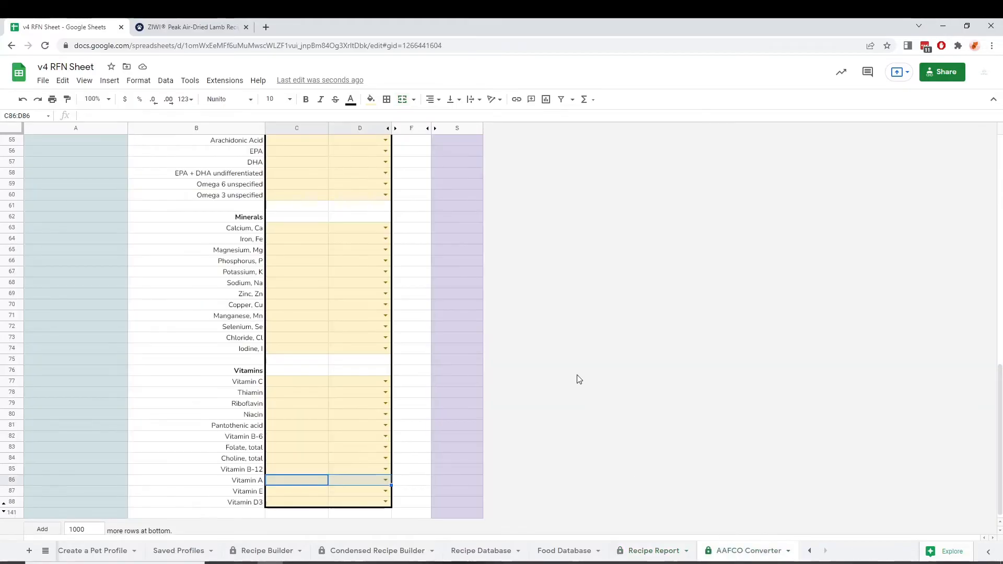
pyautogui.scroll(10, 574, 365)
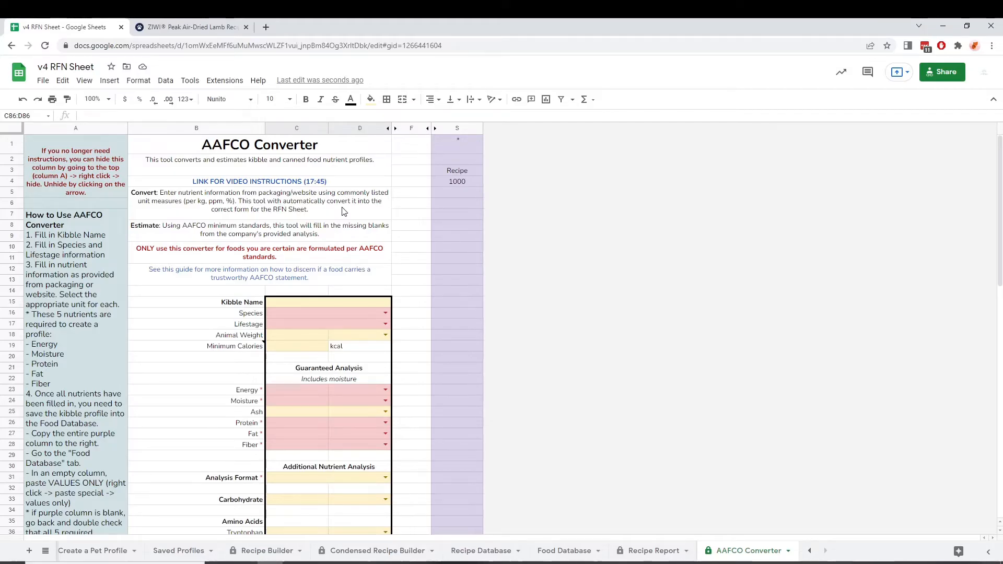
pyautogui.click(162, 36)
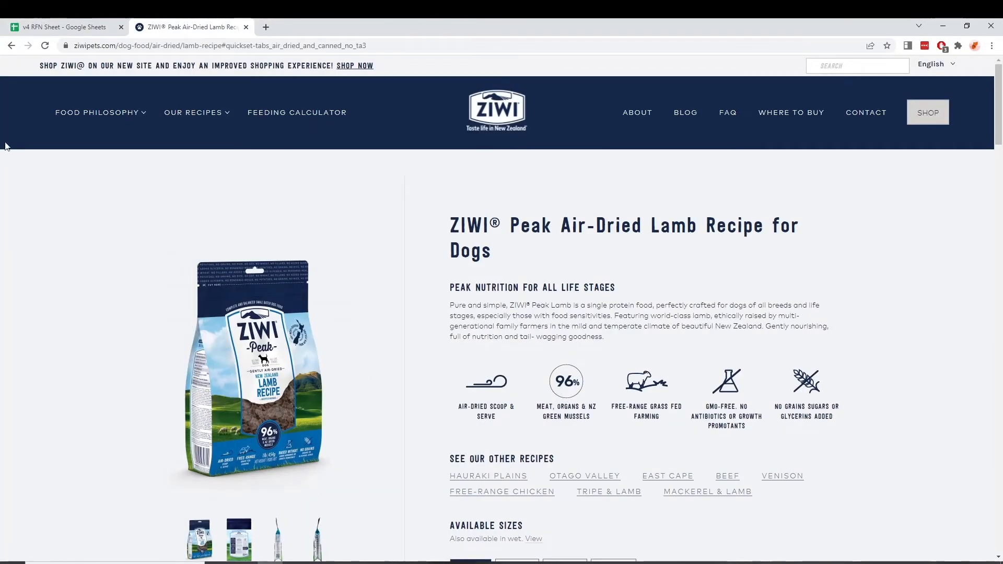
pyautogui.click(95, 32)
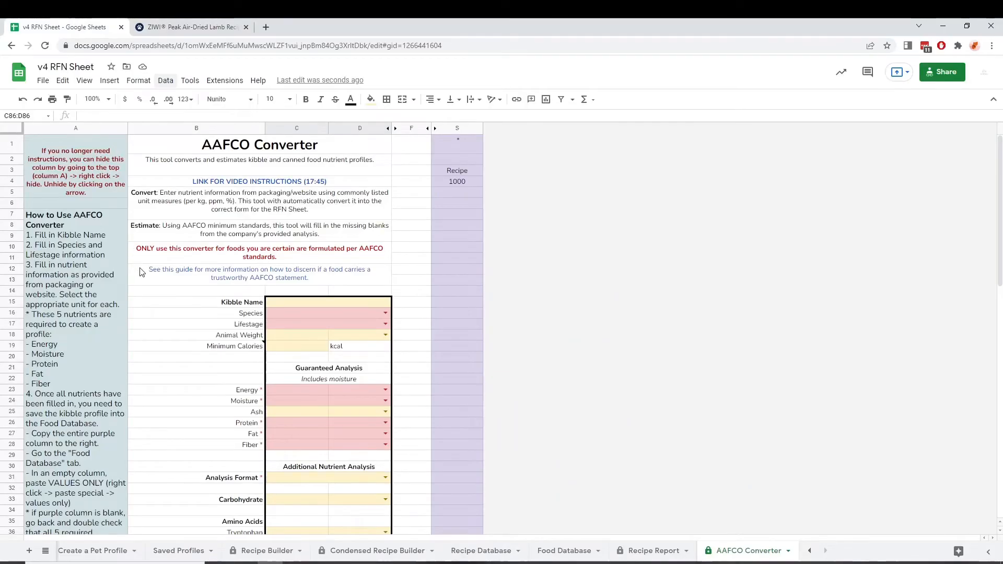
# Examine the converter's Estimate description, AAFCO-only warning, guide link, and the Animal Weight and Minimum Calories fields
pyautogui.moveTo(142, 272)
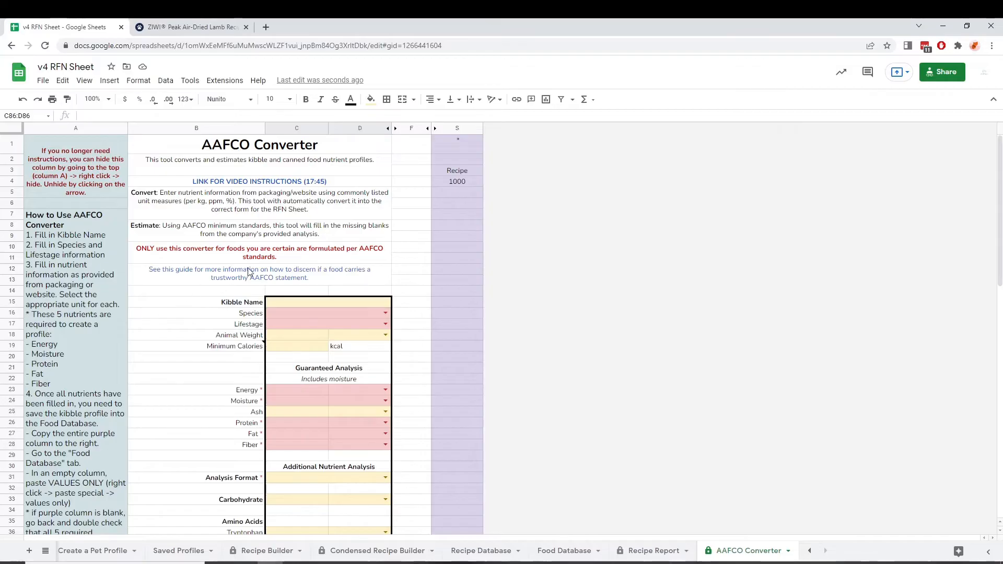
pyautogui.click(375, 232)
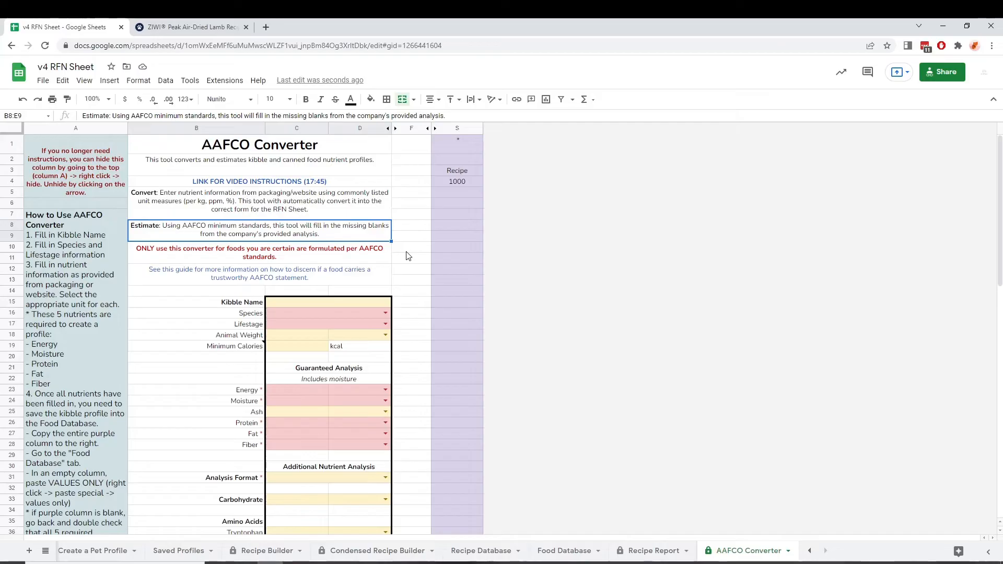
pyautogui.click(371, 257)
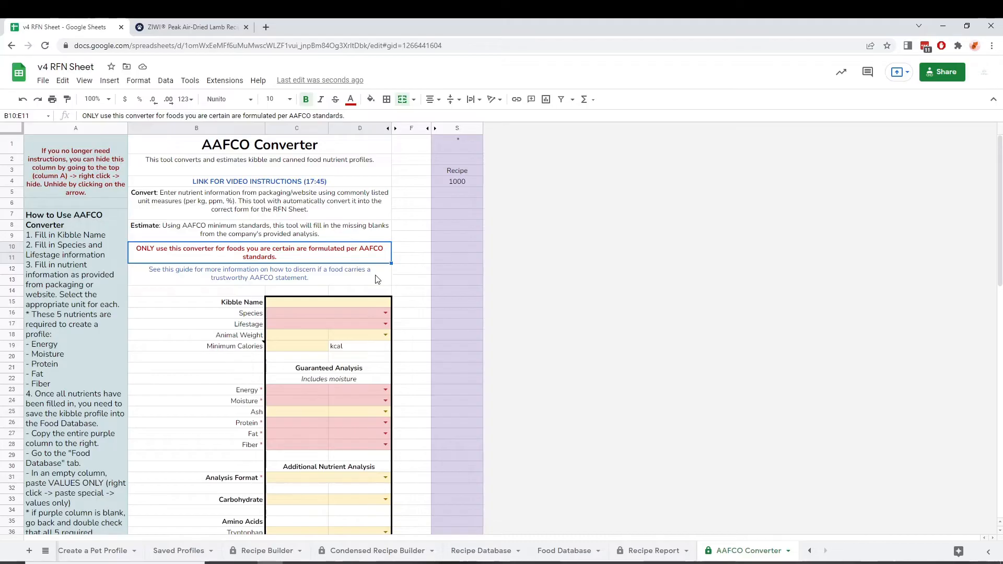
pyautogui.click(375, 277)
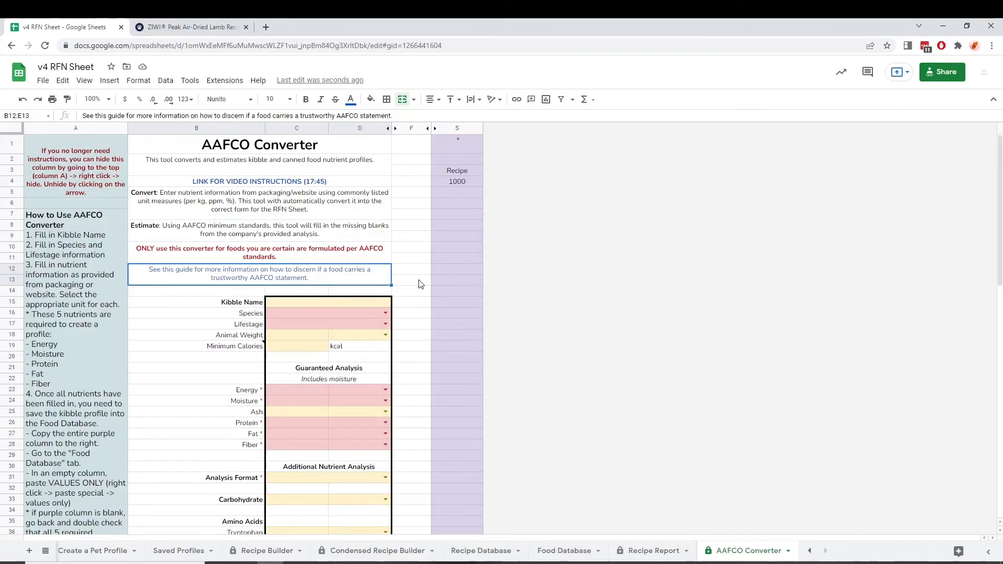
pyautogui.moveTo(246, 324); pyautogui.dragTo(172, 337)
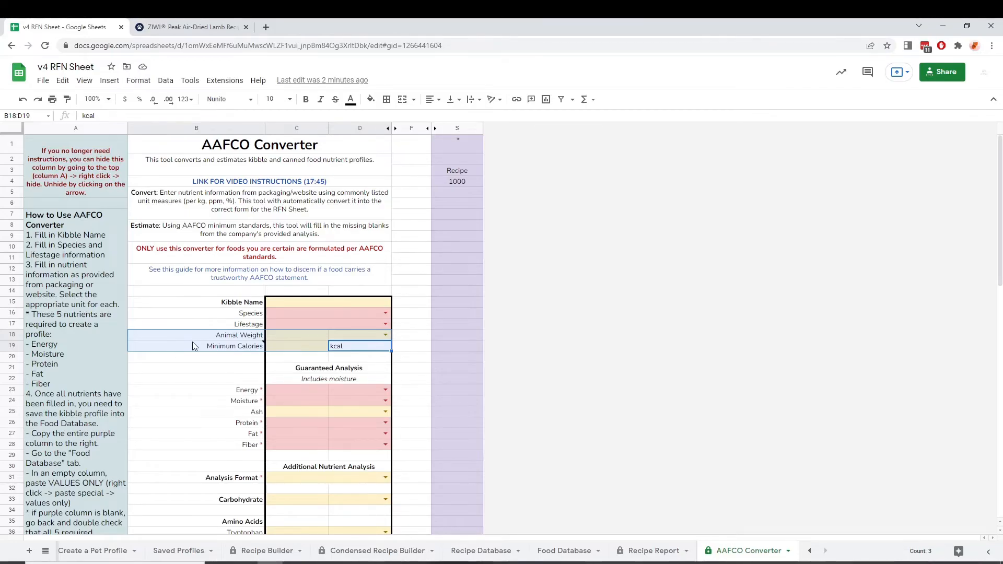
pyautogui.click(192, 343)
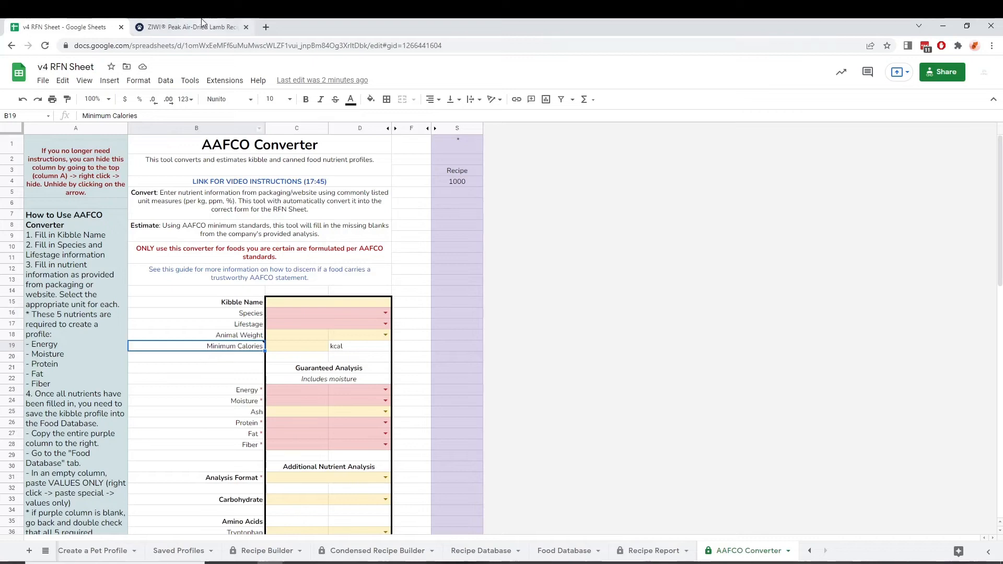
# Check the ZIWI product page and enter "Ziwi Peak Lamb" as the Kibble Name in the AAFCO Converter
pyautogui.click(184, 25)
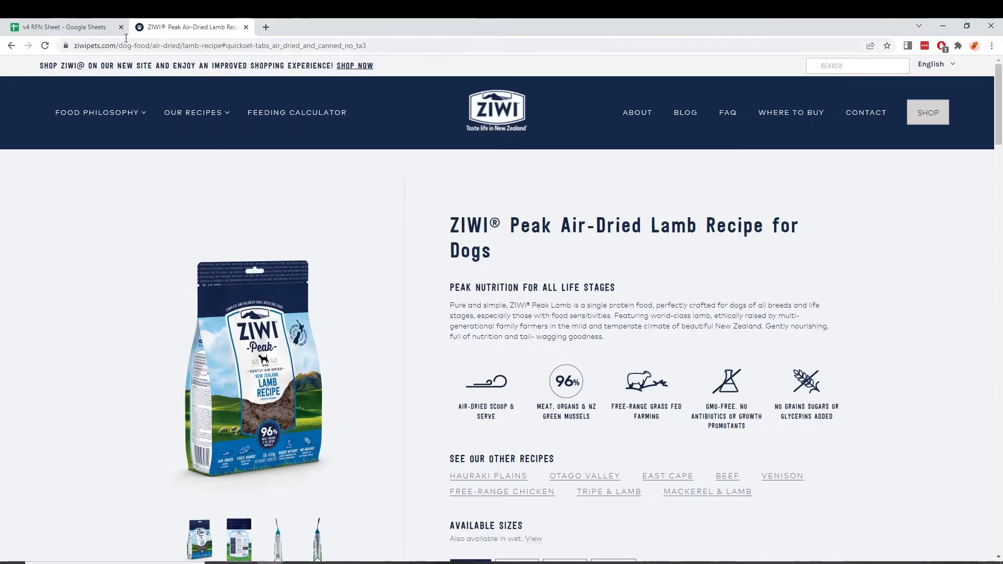
pyautogui.click(96, 33)
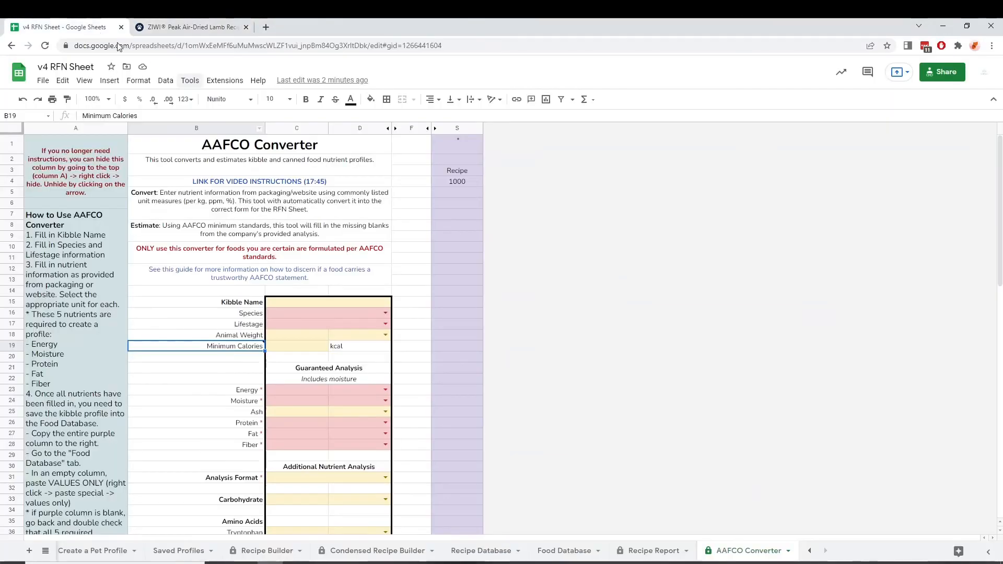
pyautogui.click(303, 305)
pyautogui.write('Ziwi')
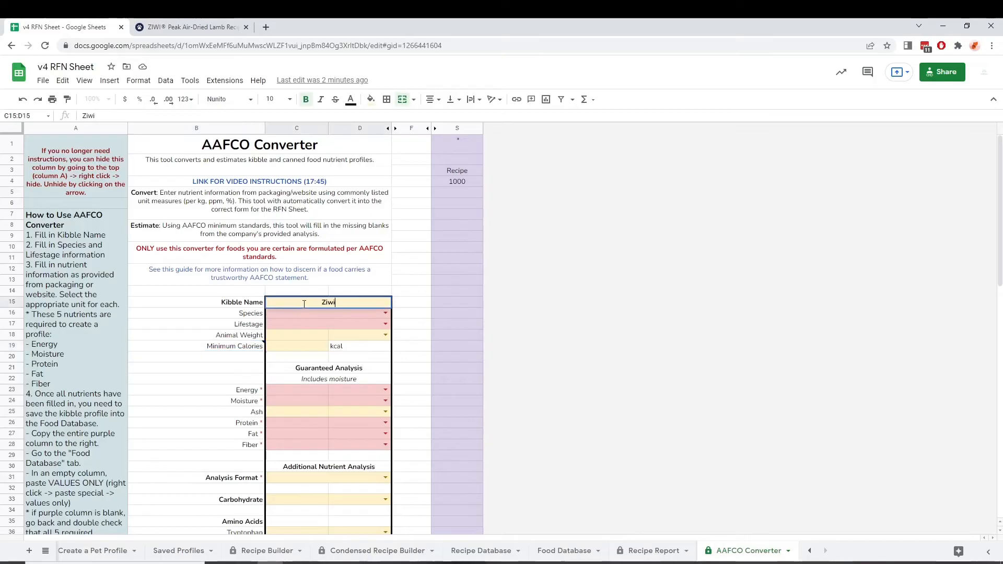
pyautogui.write(' Peak Lamb')
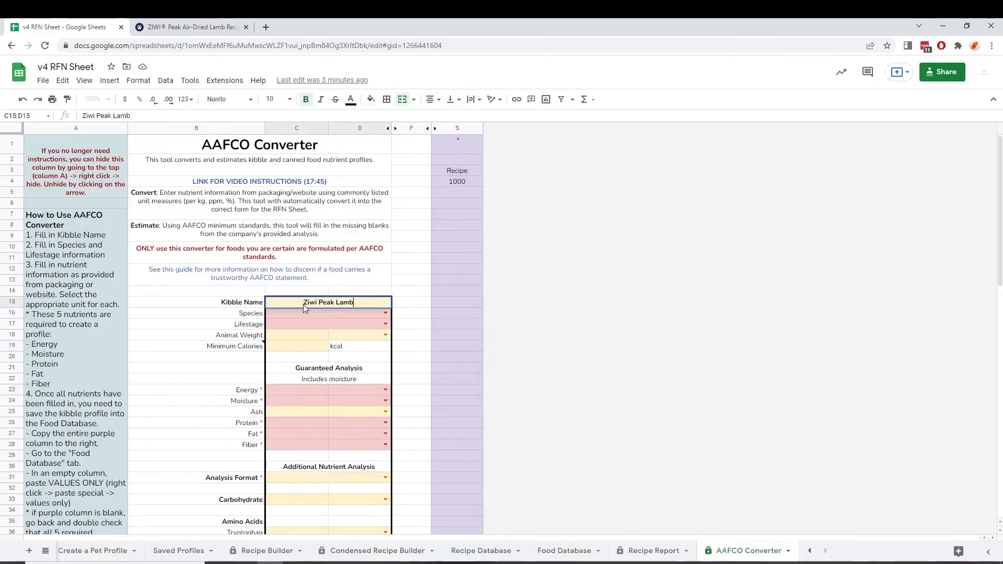
pyautogui.press('Return')
# Set the kibble's Species to Canine and its Lifestage to Growth or ALS
pyautogui.click(385, 313)
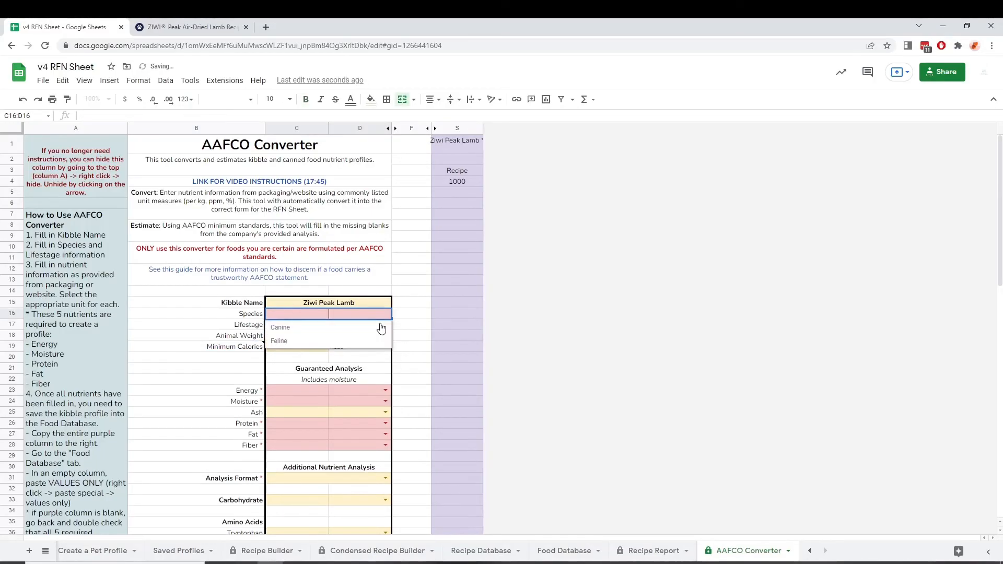
pyautogui.click(384, 329)
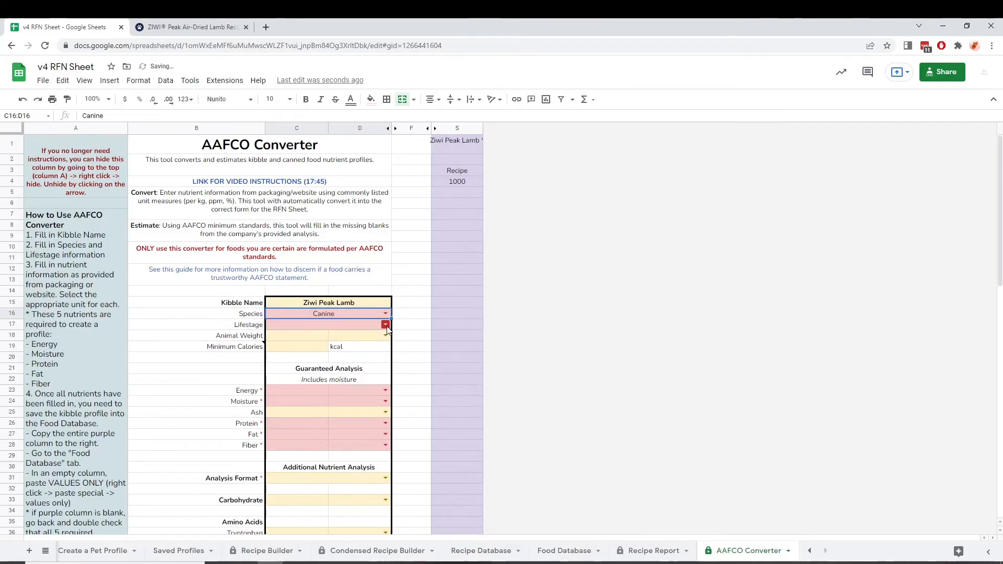
pyautogui.click(388, 326)
pyautogui.click(369, 353)
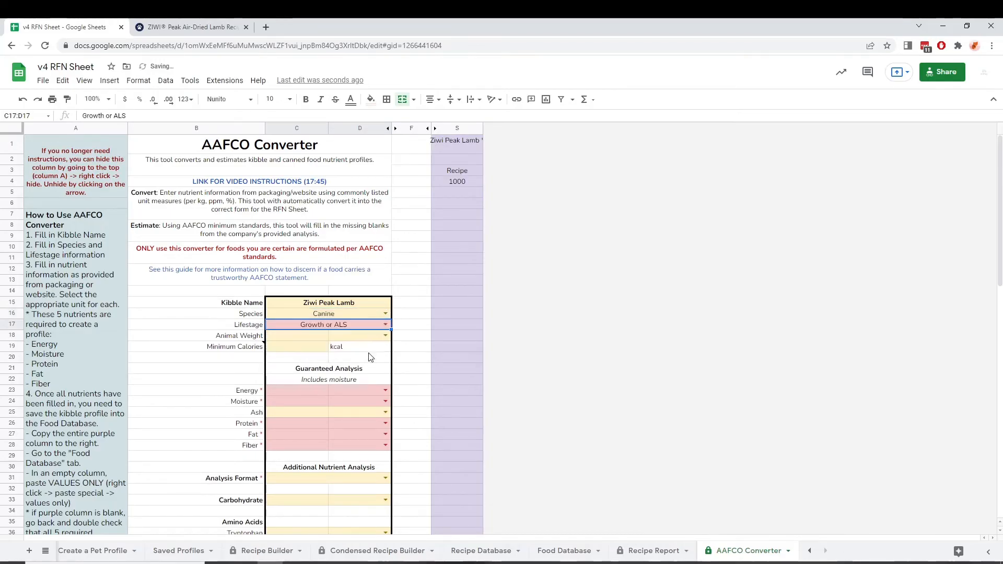
# Switch to the ZIWI product page and find the nutrient table in its Guaranteed Analysis section
pyautogui.click(197, 31)
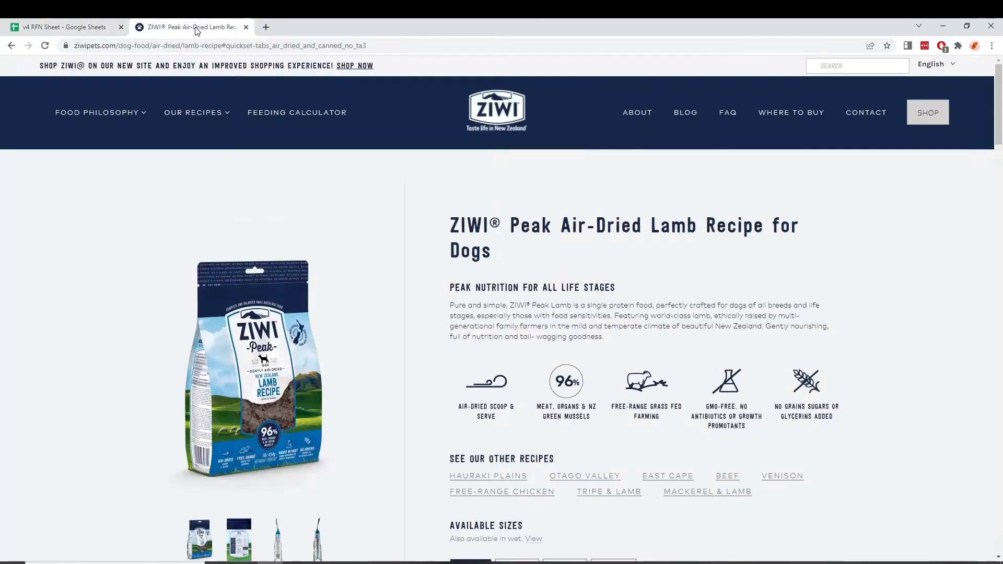
pyautogui.scroll(-7, 629, 257)
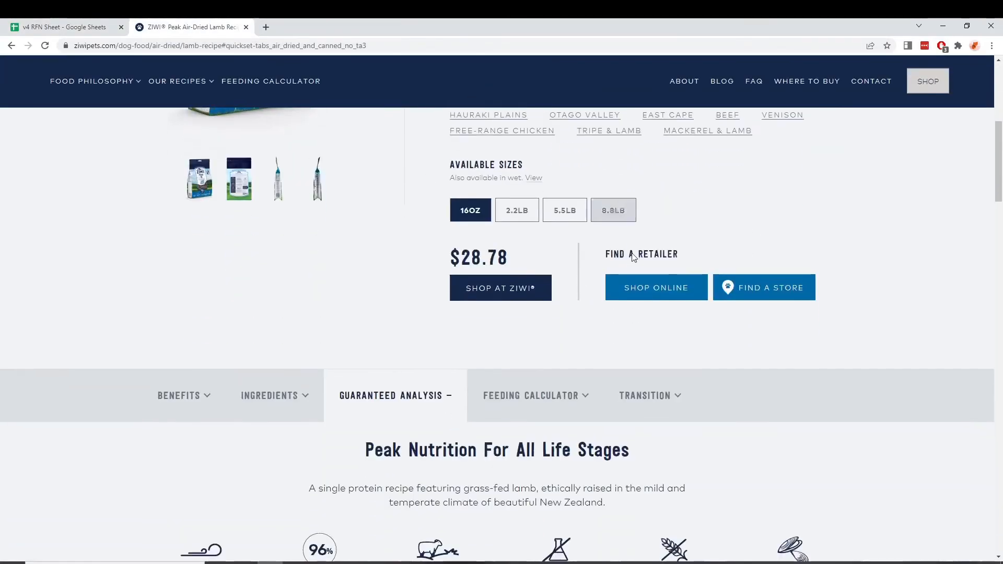
pyautogui.scroll(-4, 632, 253)
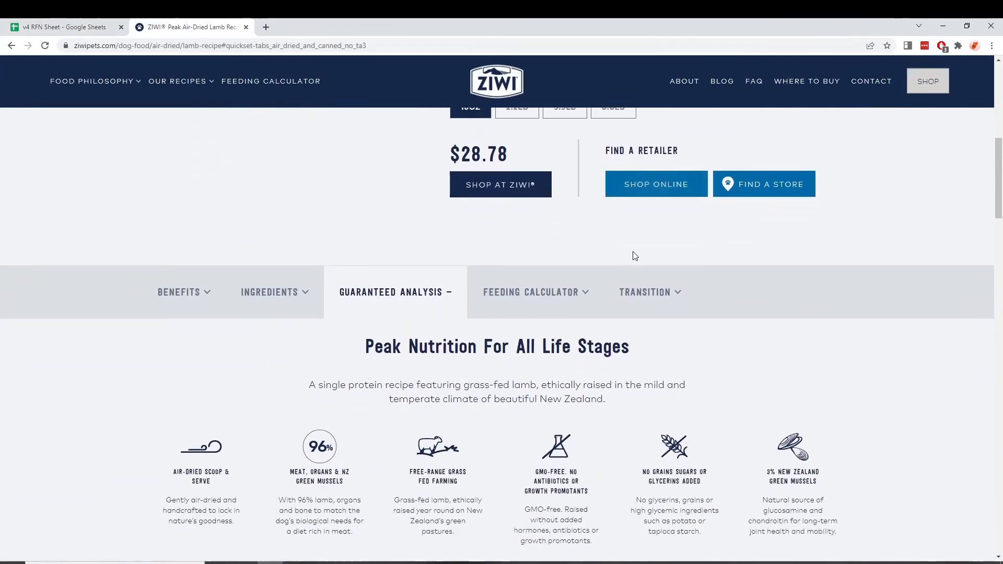
pyautogui.scroll(-2, 634, 257)
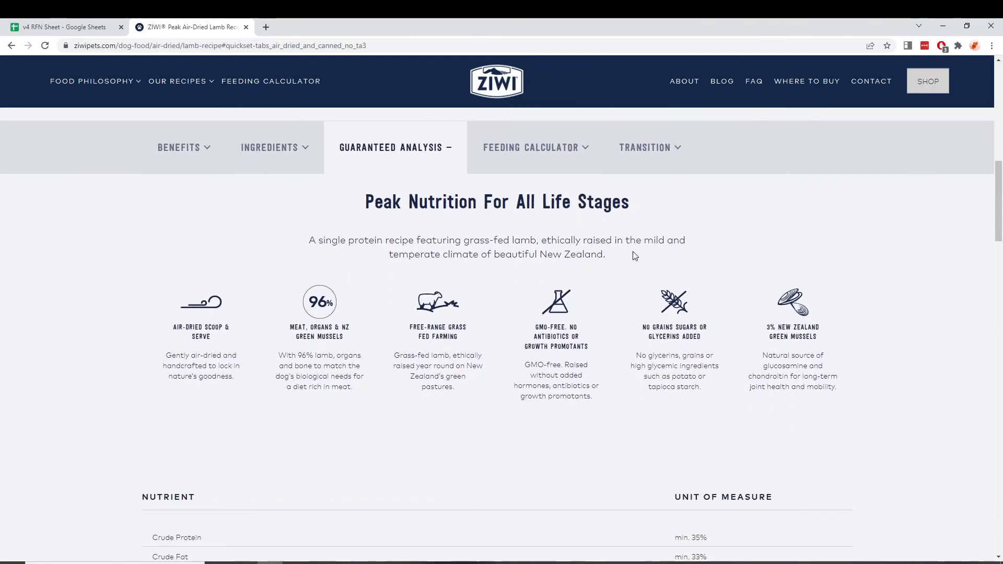
# Look over the ZIWI feeding calculator and zoom in on the feeding guide in the bag's side photo
pyautogui.click(532, 123)
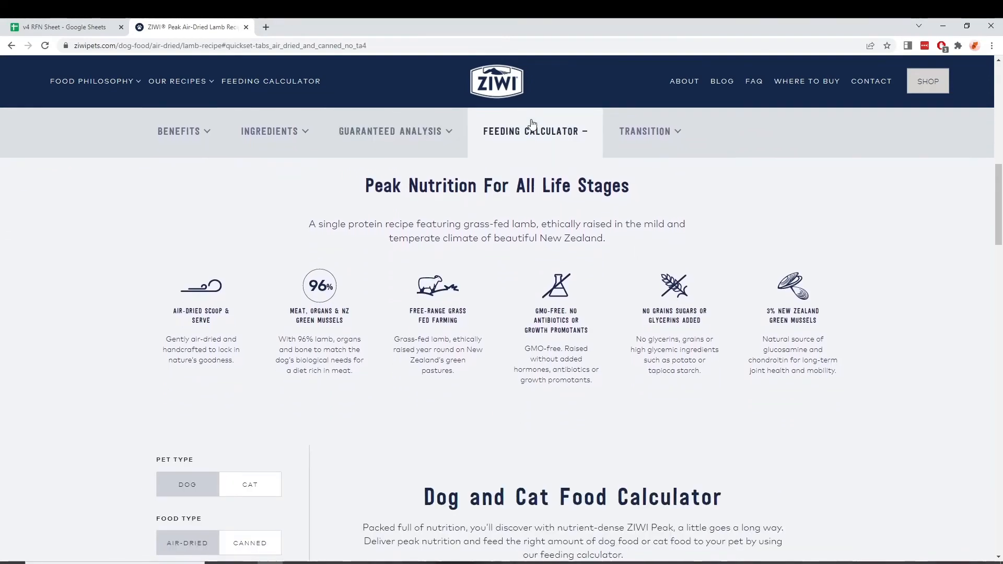
pyautogui.scroll(-3, 644, 282)
pyautogui.scroll(-3, 646, 285)
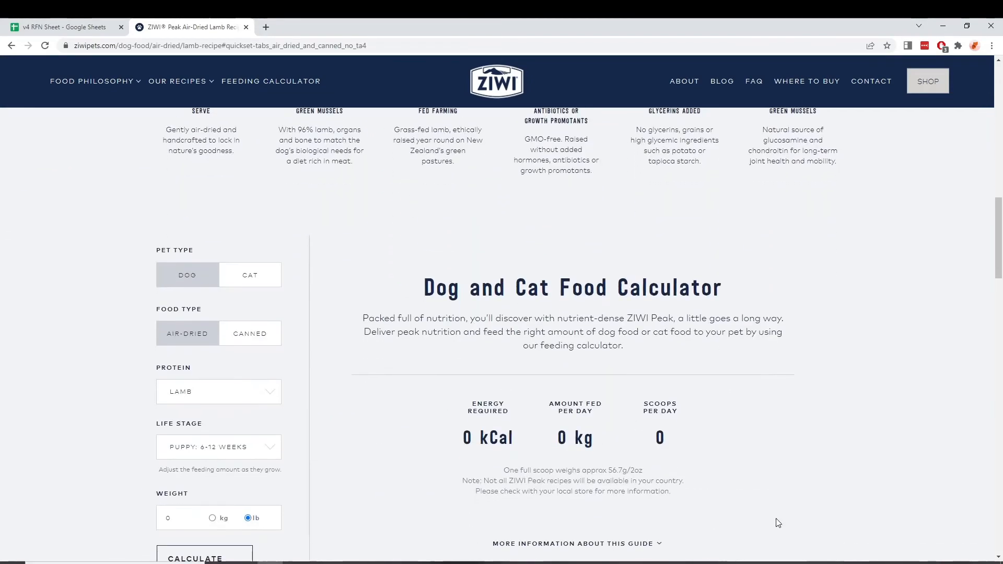
pyautogui.scroll(15, 781, 496)
pyautogui.scroll(3, 773, 437)
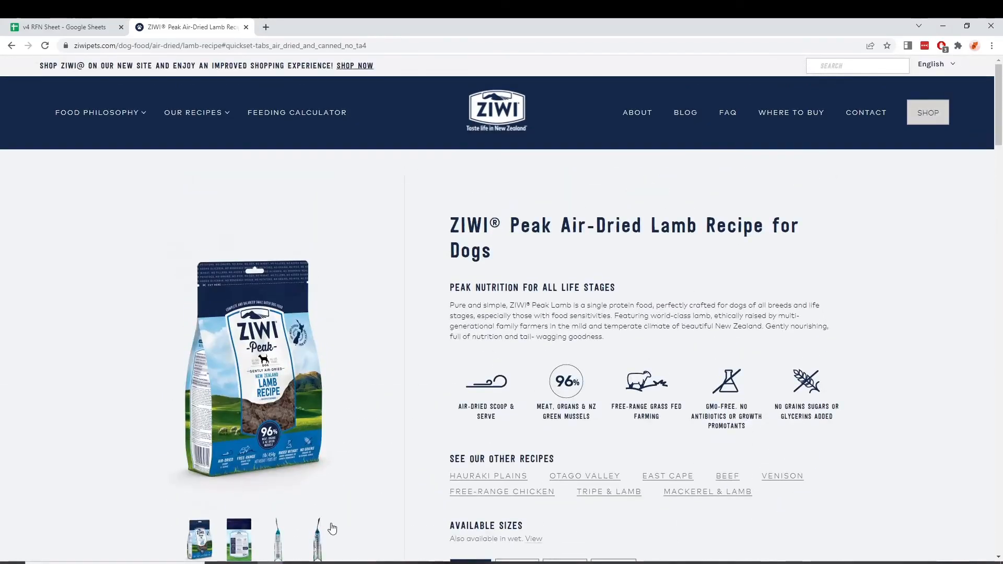
pyautogui.click(322, 547)
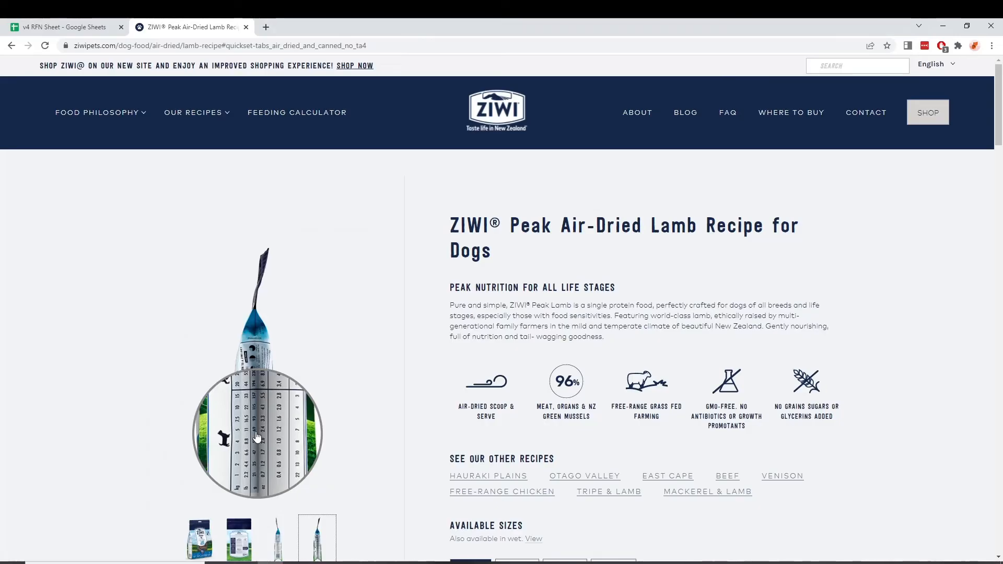
# Switch back to the RFN sheet and enter 11 as the Animal Weight in the AAFCO Converter
pyautogui.click(77, 25)
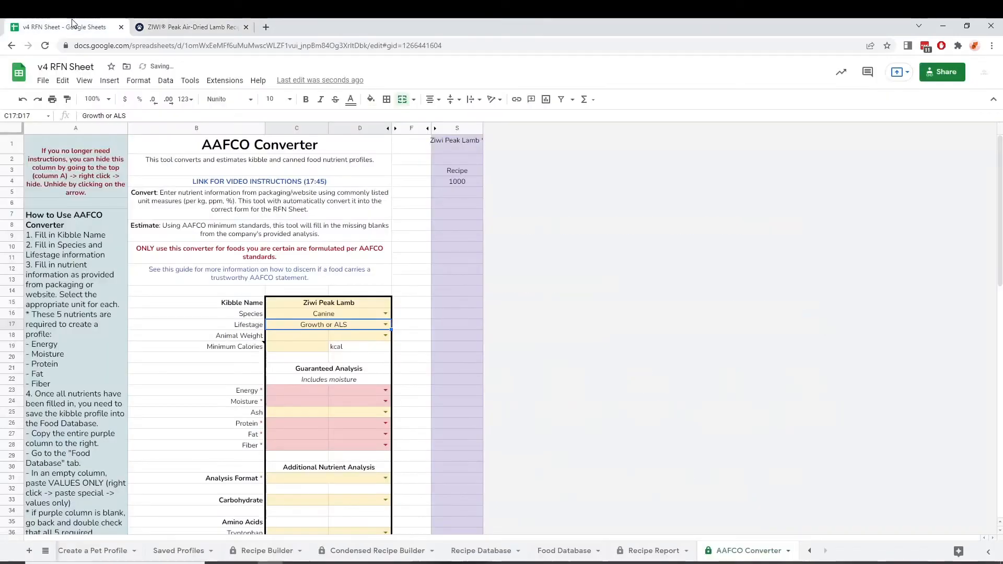
pyautogui.click(295, 337)
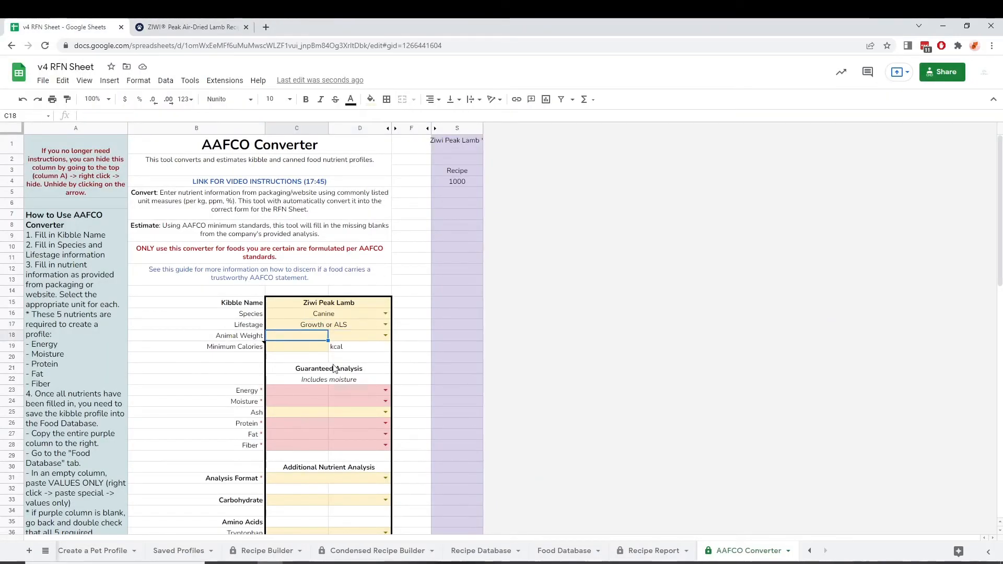
pyautogui.write('11')
pyautogui.press('Return')
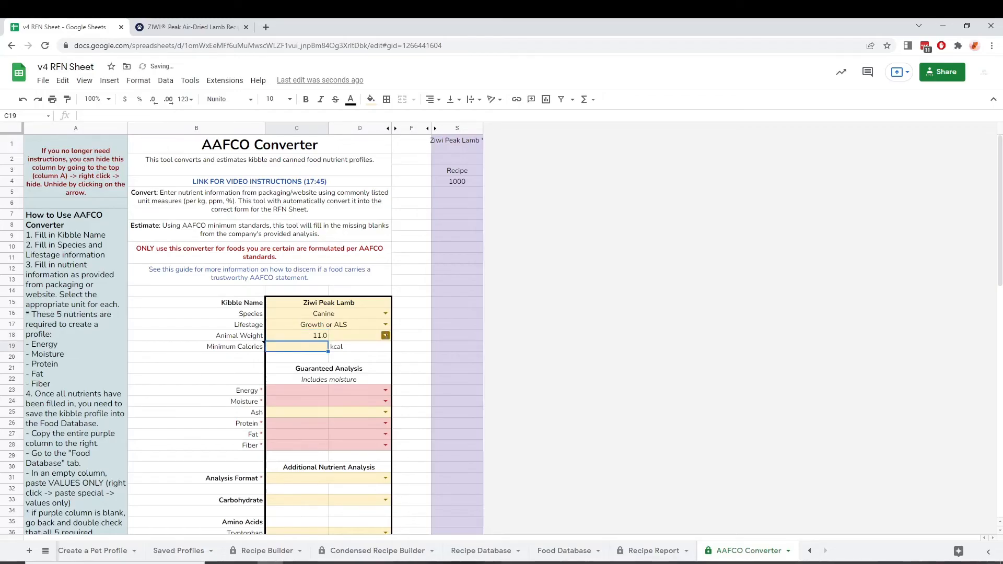
pyautogui.click(385, 336)
# Find the kcal ME/kg calorie content in the Guaranteed Analysis table on the ZIWI product page
pyautogui.click(149, 27)
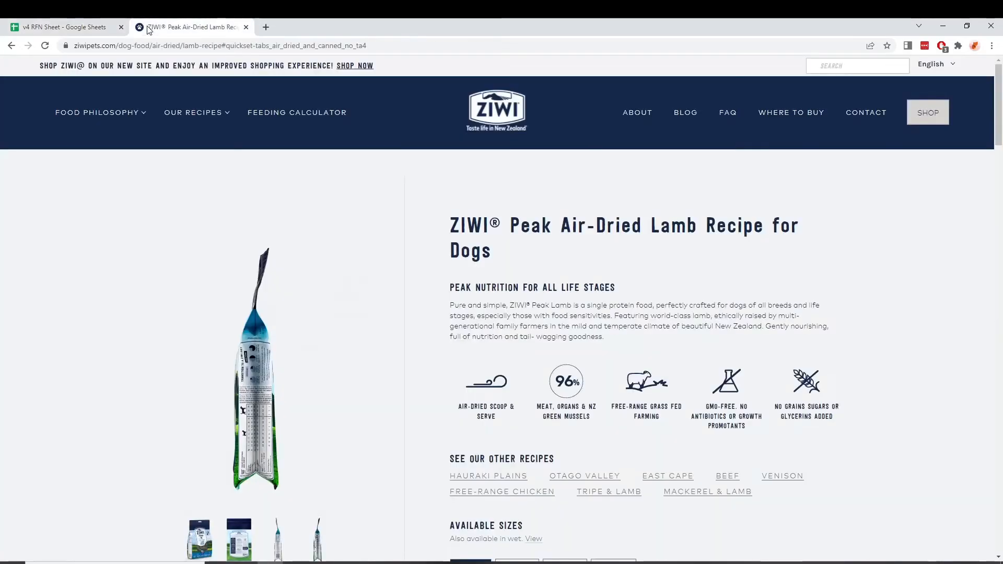
pyautogui.scroll(-7, 484, 294)
pyautogui.click(443, 391)
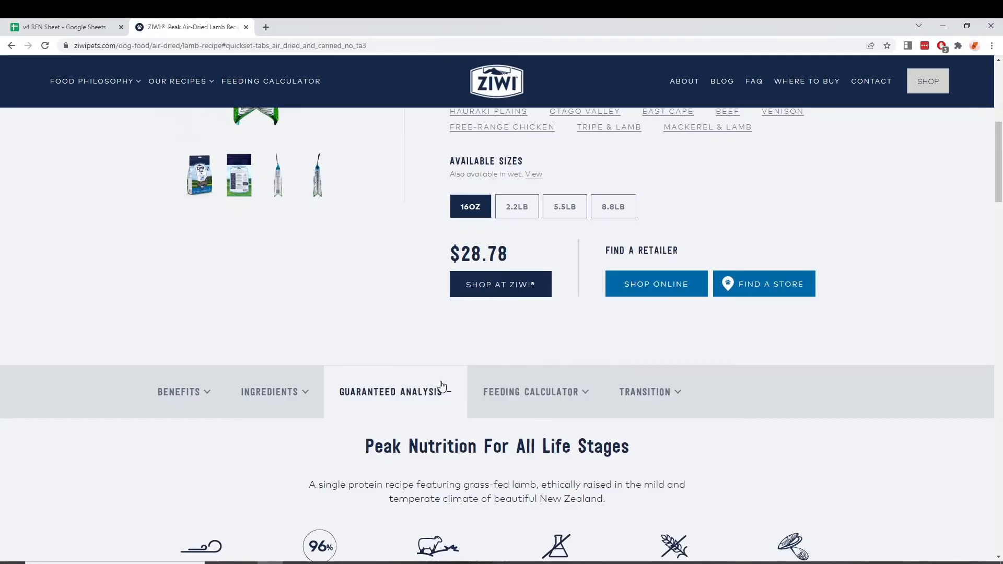
pyautogui.scroll(-8, 470, 376)
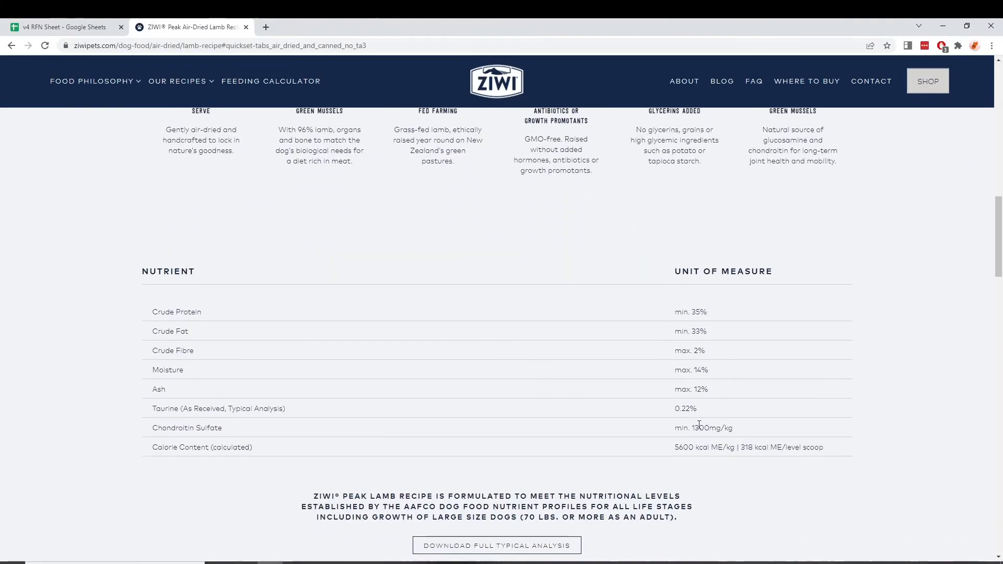
pyautogui.doubleClick(683, 445)
# Back in the RFN sheet, set the Animal Weight unit to lb and enter =5600*.069 as the Minimum Calories
pyautogui.click(66, 27)
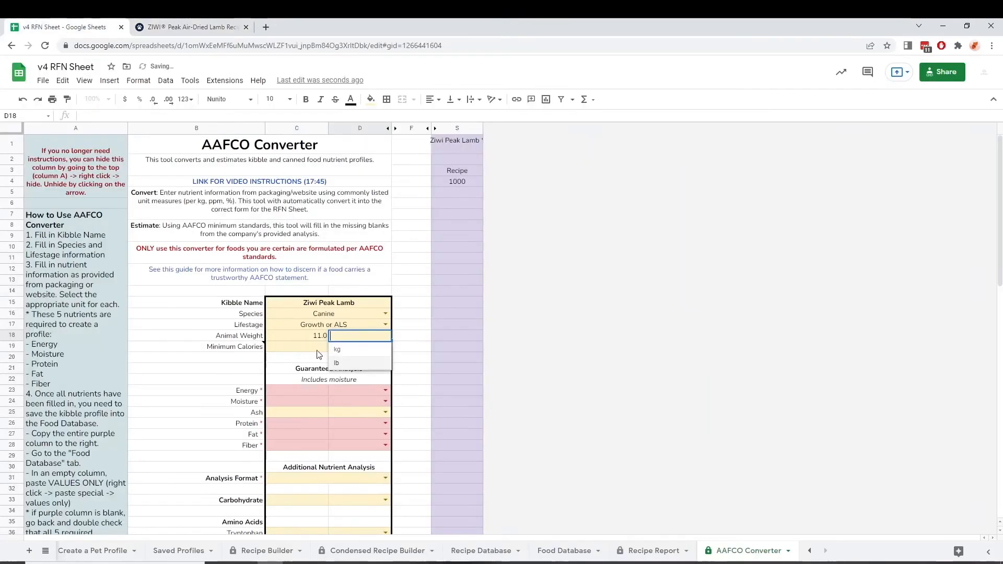
pyautogui.press('Return')
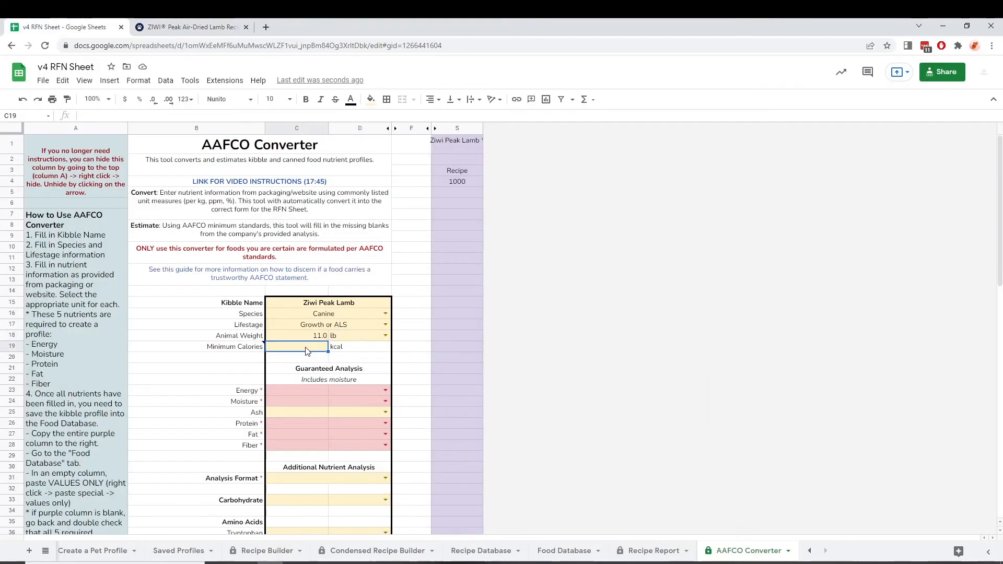
pyautogui.doubleClick(307, 347)
pyautogui.write('=5600*.069')
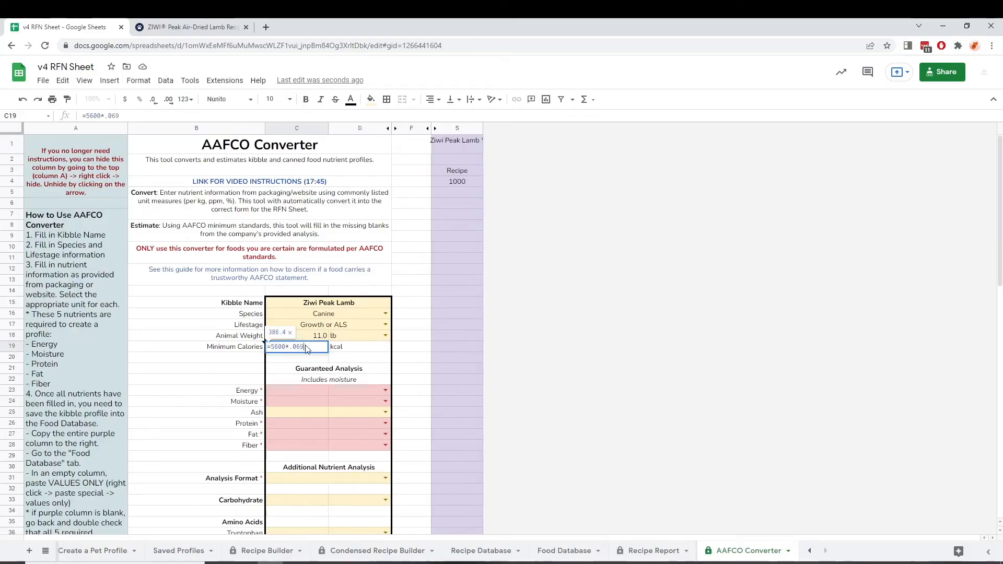
pyautogui.press('Return')
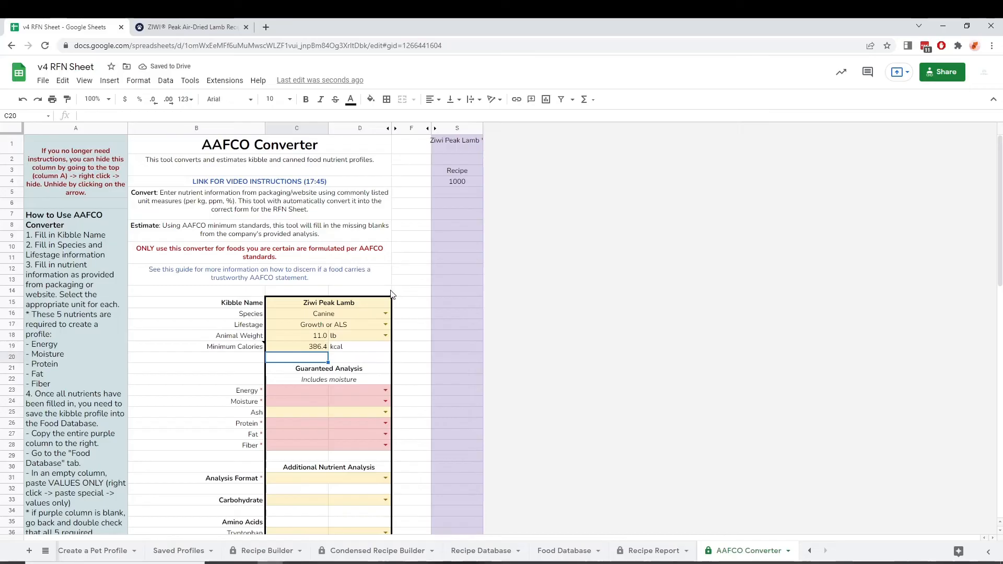
# Recheck the calorie content on the ZIWI page and set the converter's Energy to 5600 per kg
pyautogui.click(157, 28)
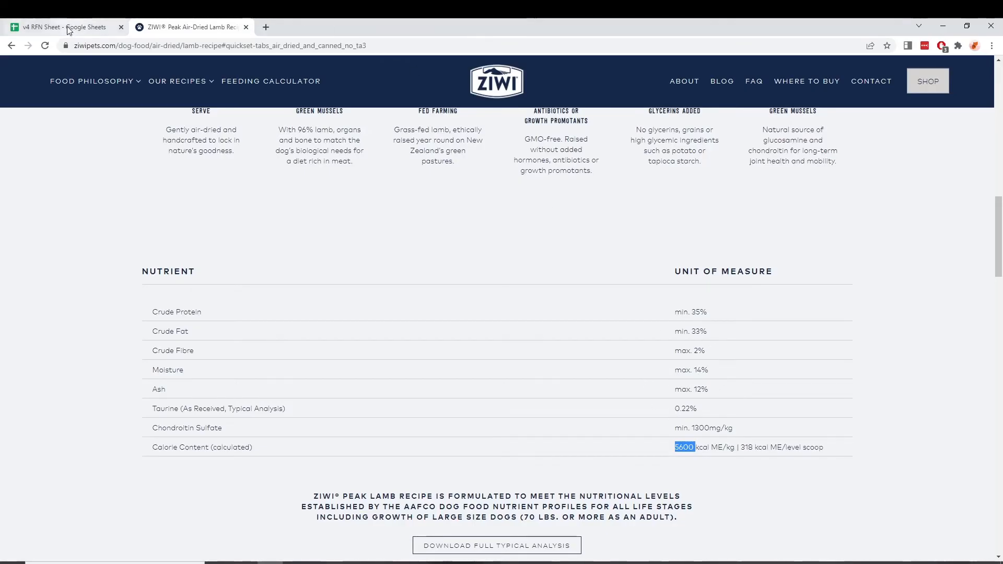
pyautogui.click(104, 28)
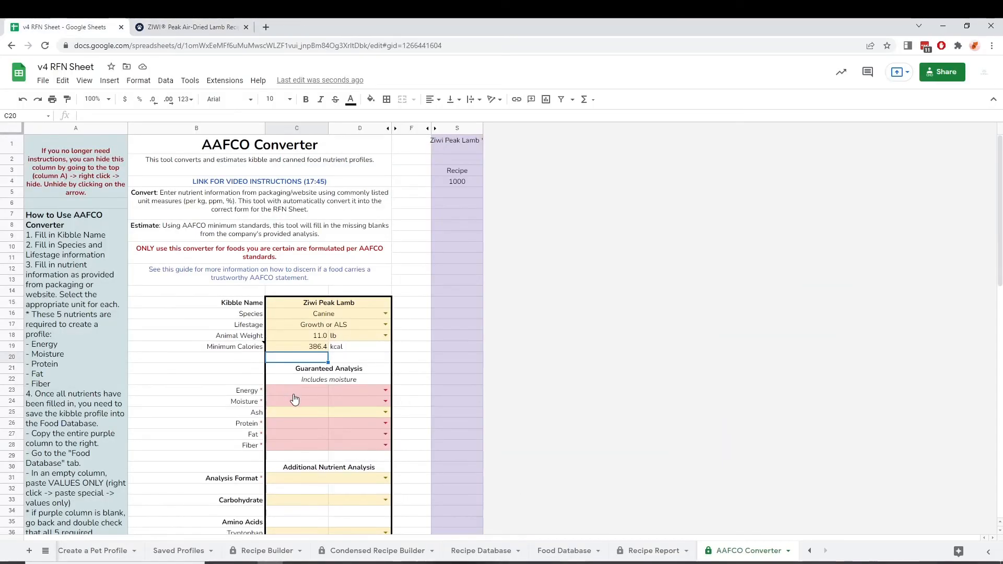
pyautogui.click(294, 394)
pyautogui.write('5600')
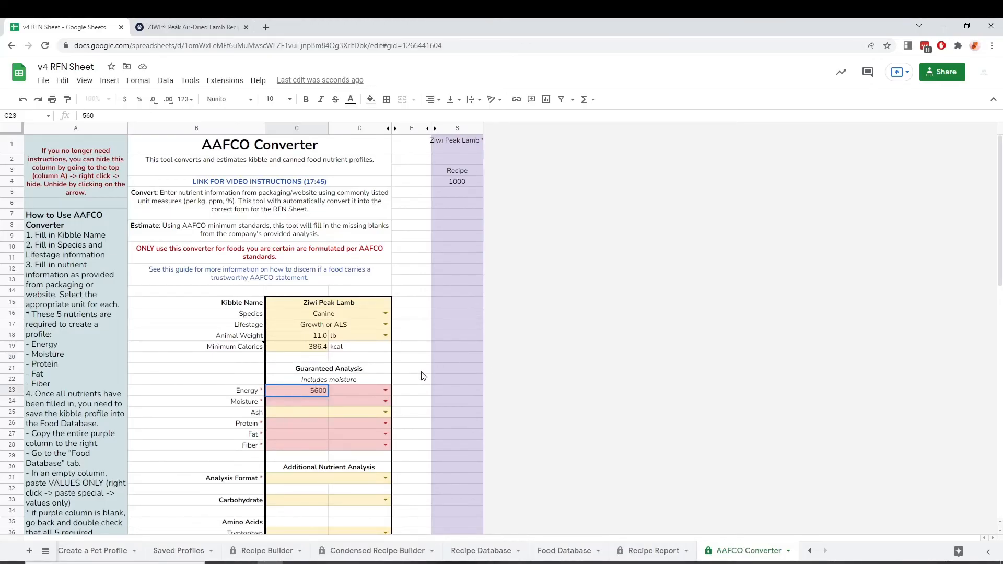
pyautogui.press('Return')
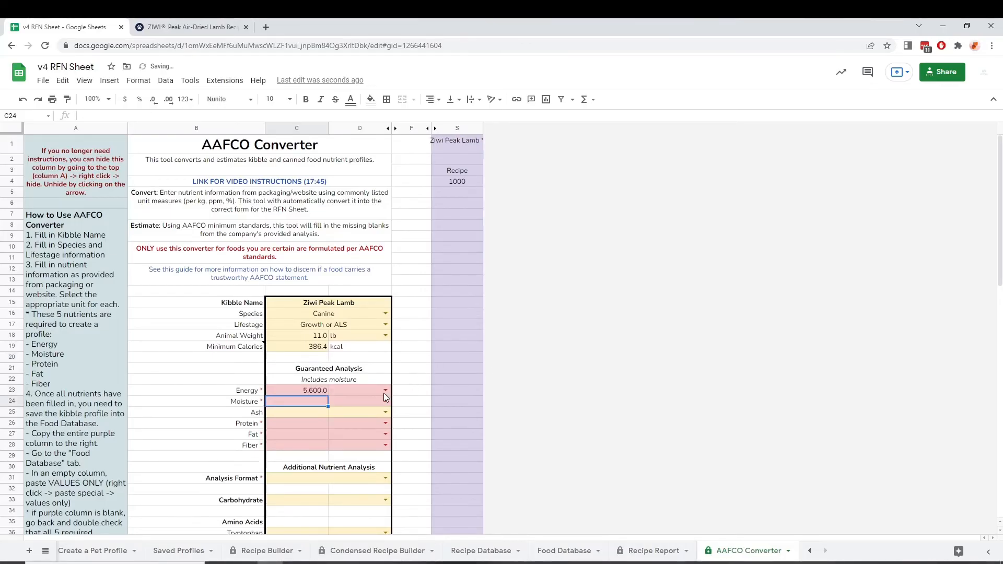
pyautogui.click(384, 392)
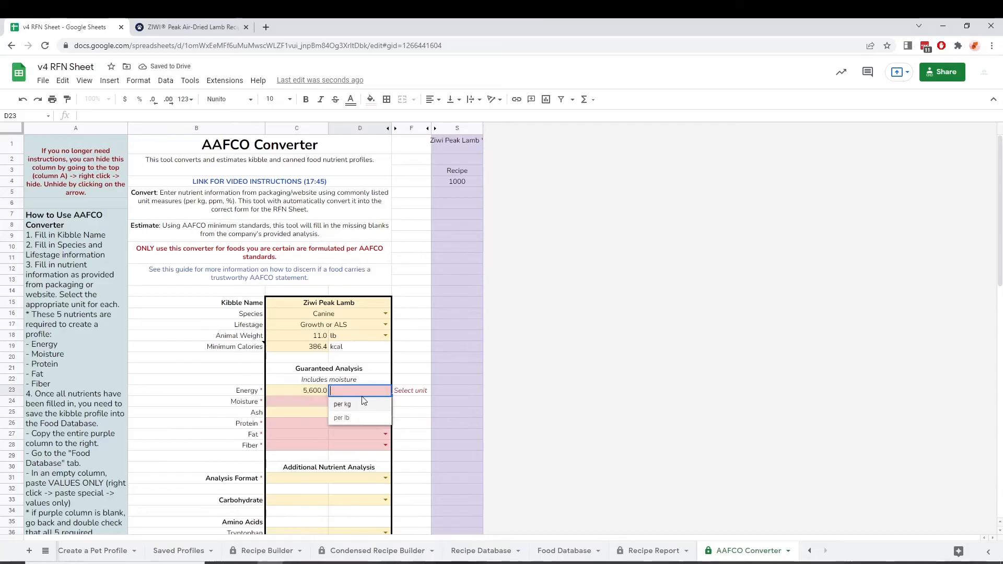
pyautogui.click(359, 409)
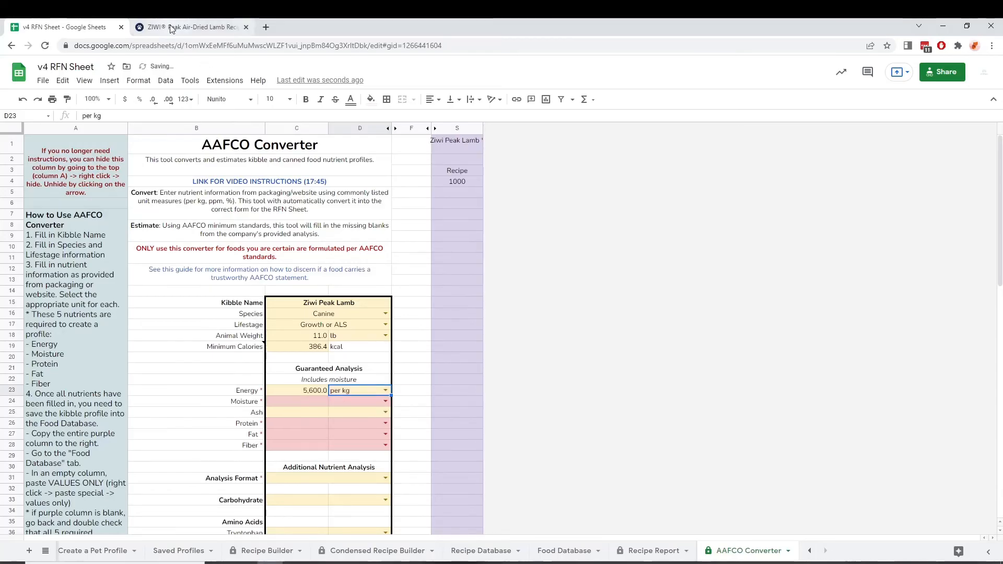
# Check the nutrient percentages on the ZIWI page and set the converter's Moisture to 14 %
pyautogui.click(170, 27)
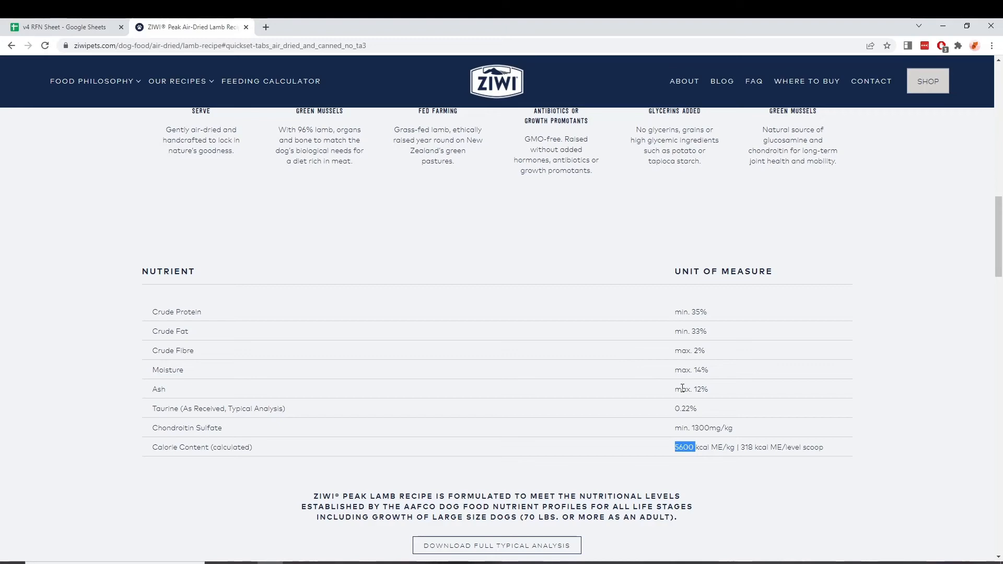
pyautogui.click(80, 31)
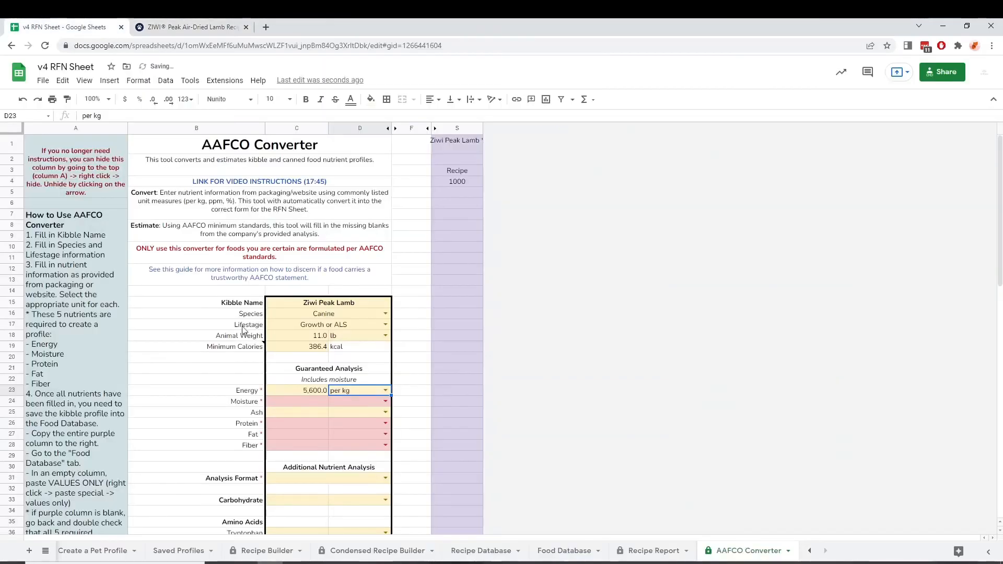
pyautogui.click(285, 405)
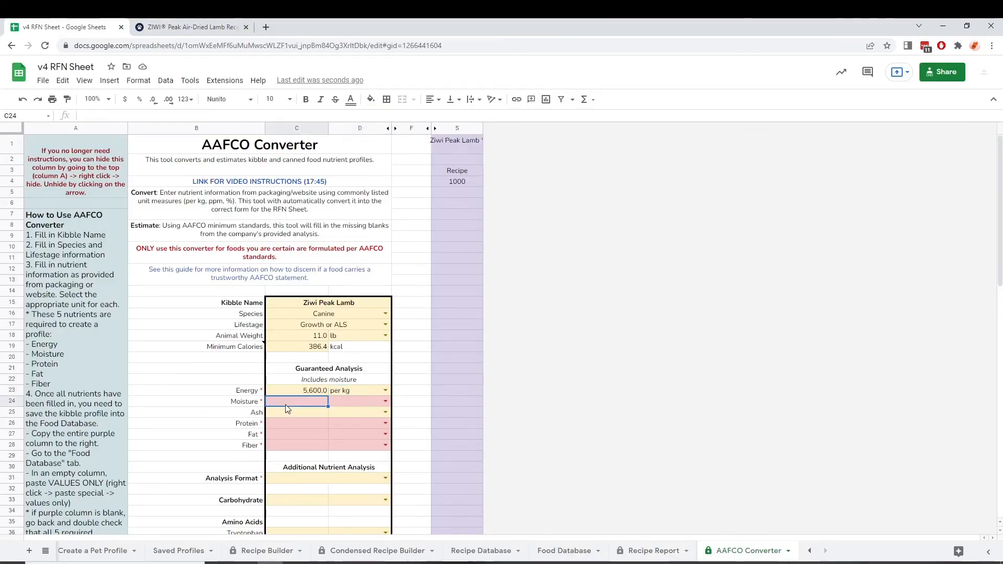
pyautogui.write('14')
pyautogui.press('Return')
pyautogui.click(385, 402)
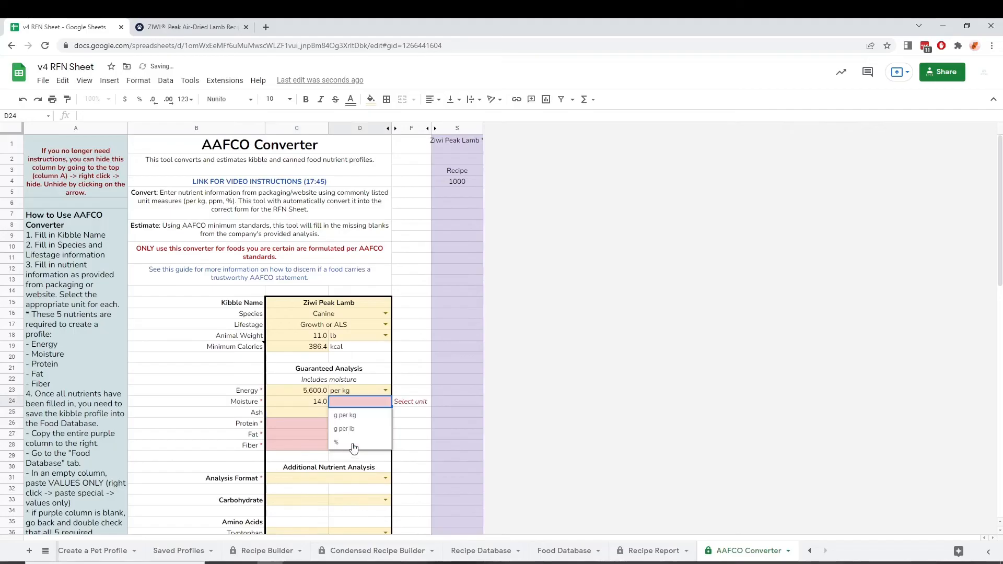
# Set the Protein to 35 % and the Fat to 33 % in the converter's Guaranteed Analysis
pyautogui.click(295, 427)
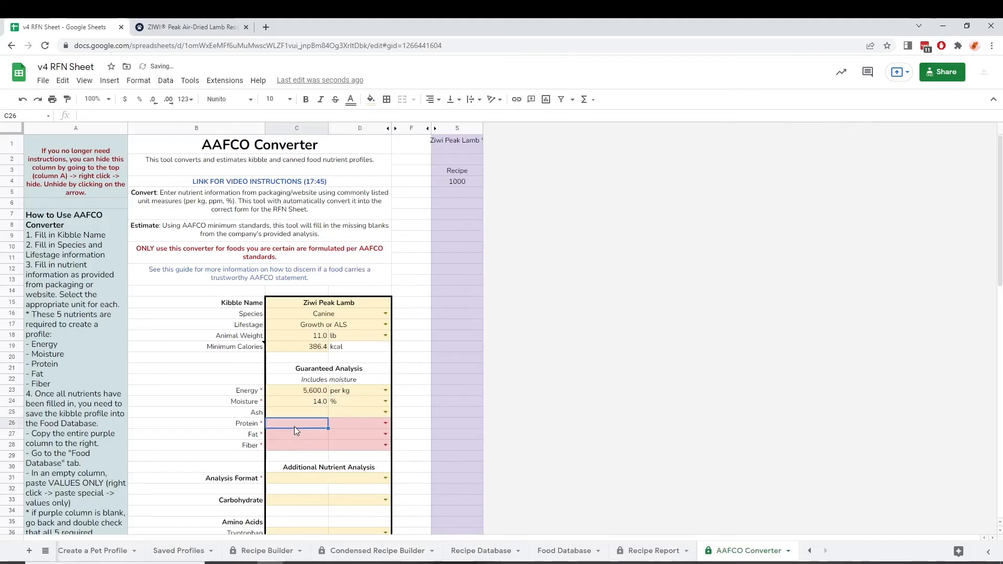
pyautogui.write('35')
pyautogui.press('Return')
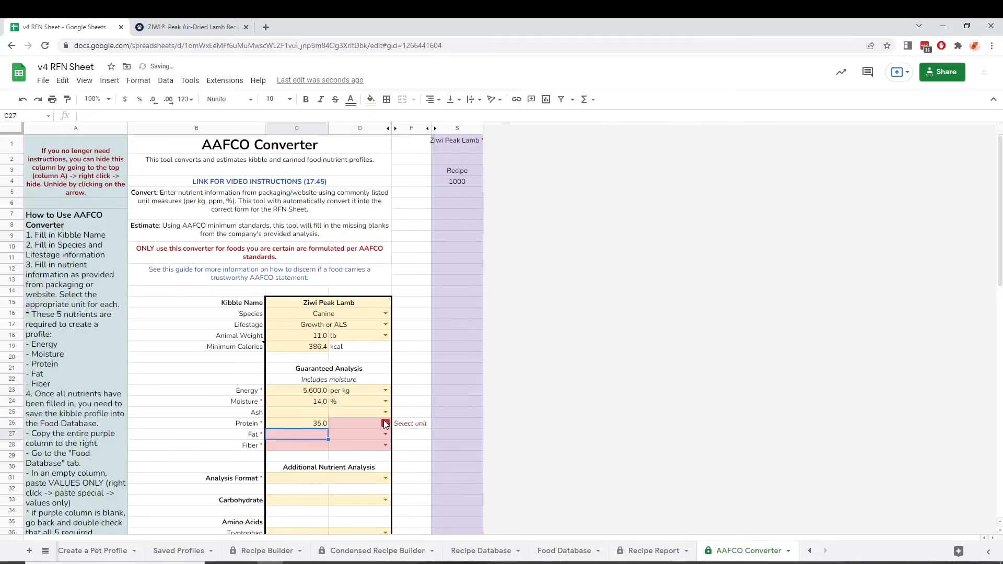
pyautogui.click(385, 423)
pyautogui.click(307, 435)
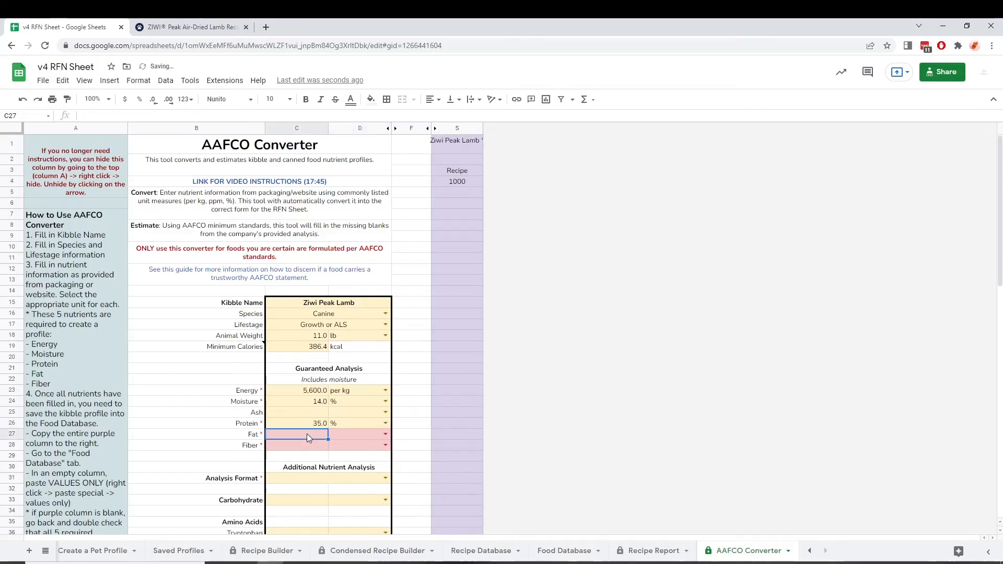
pyautogui.write('33')
pyautogui.press('Return')
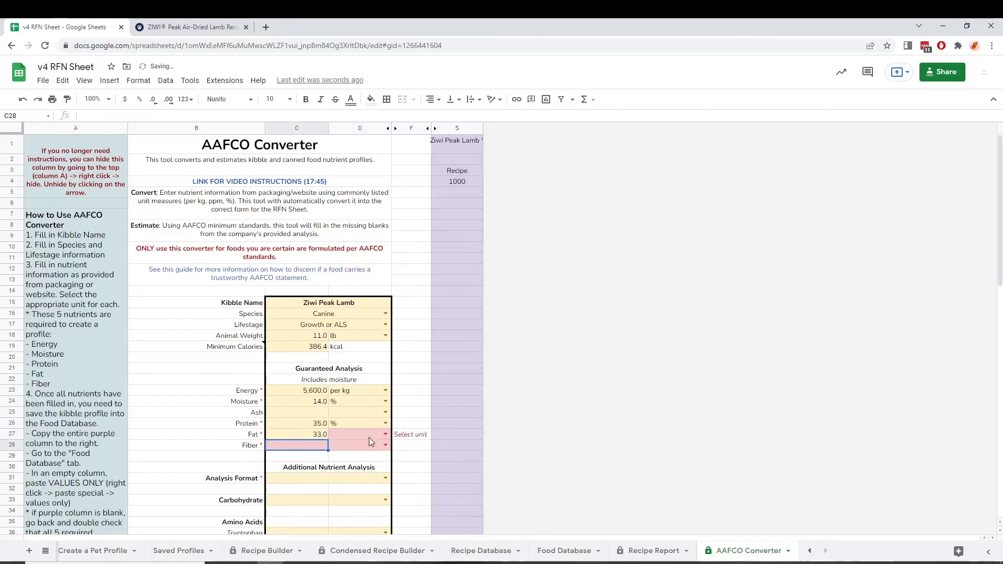
pyautogui.click(385, 436)
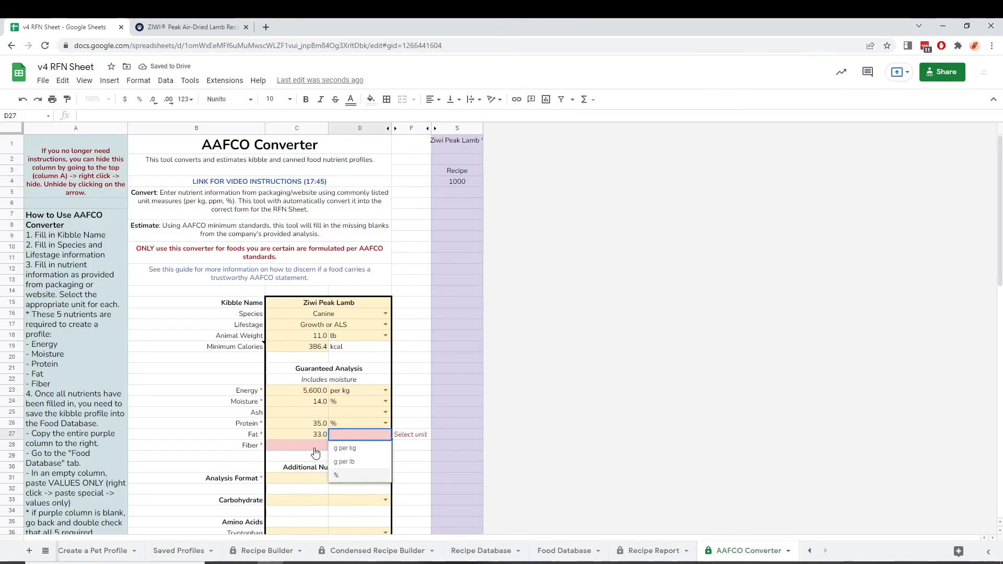
pyautogui.click(340, 463)
# Set the Fiber to 2 % in the converter's Guaranteed Analysis
pyautogui.click(314, 444)
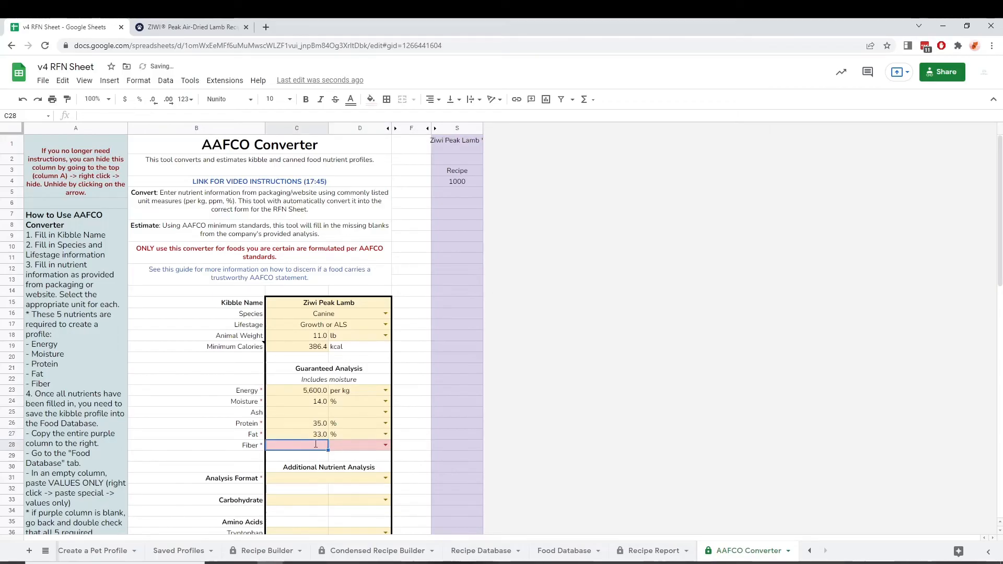
pyautogui.write('2')
pyautogui.press('Return')
pyautogui.click(384, 445)
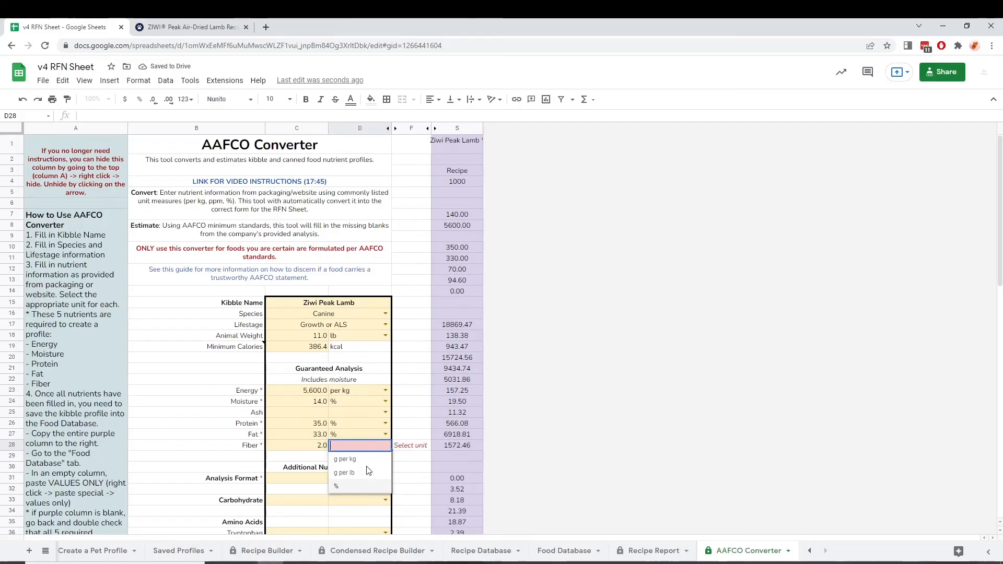
pyautogui.click(340, 486)
# Check the ash percentage on the ZIWI page and set the converter's Ash to 12 % in the Guaranteed Analysis
pyautogui.click(175, 27)
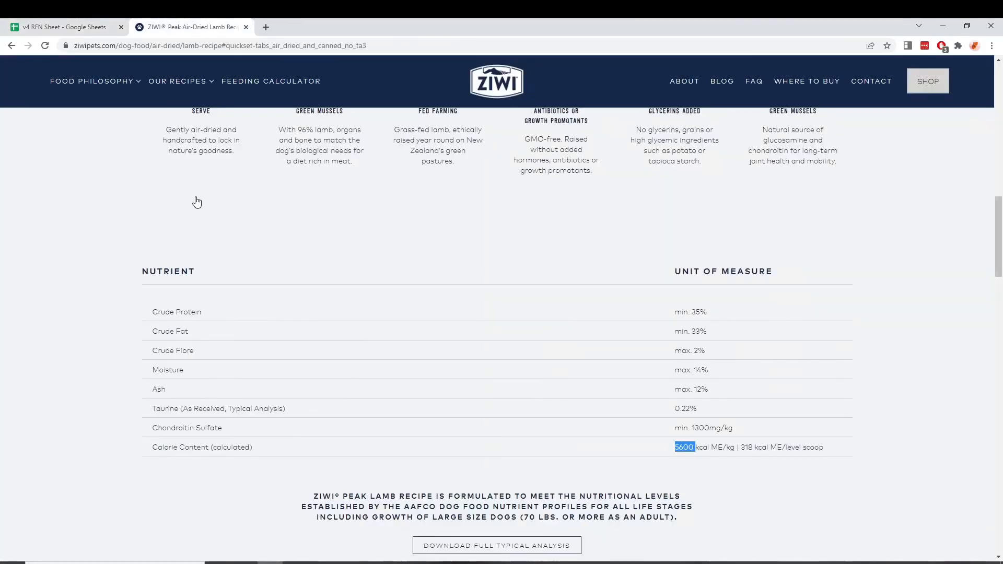
pyautogui.moveTo(151, 389); pyautogui.dragTo(766, 391)
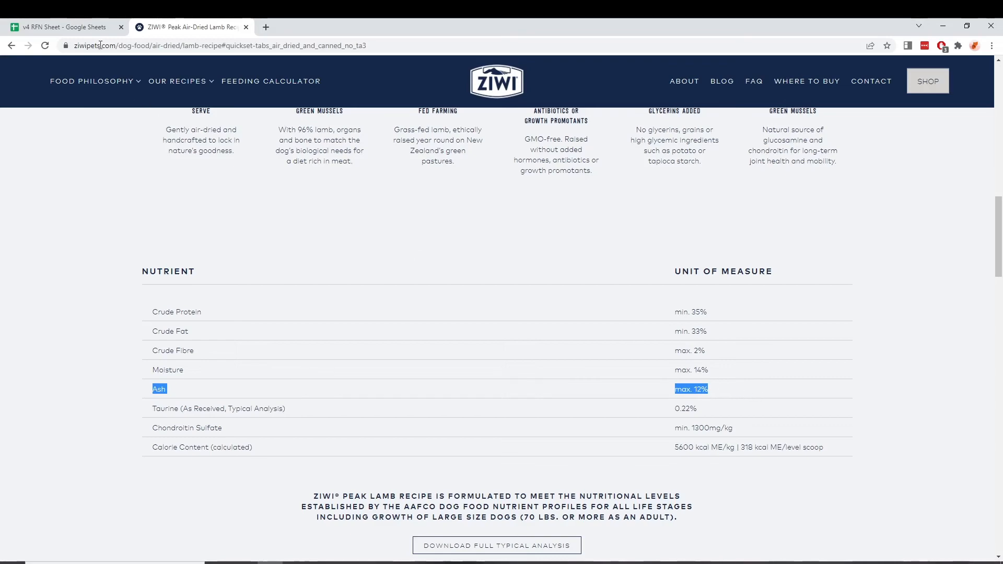
pyautogui.click(83, 29)
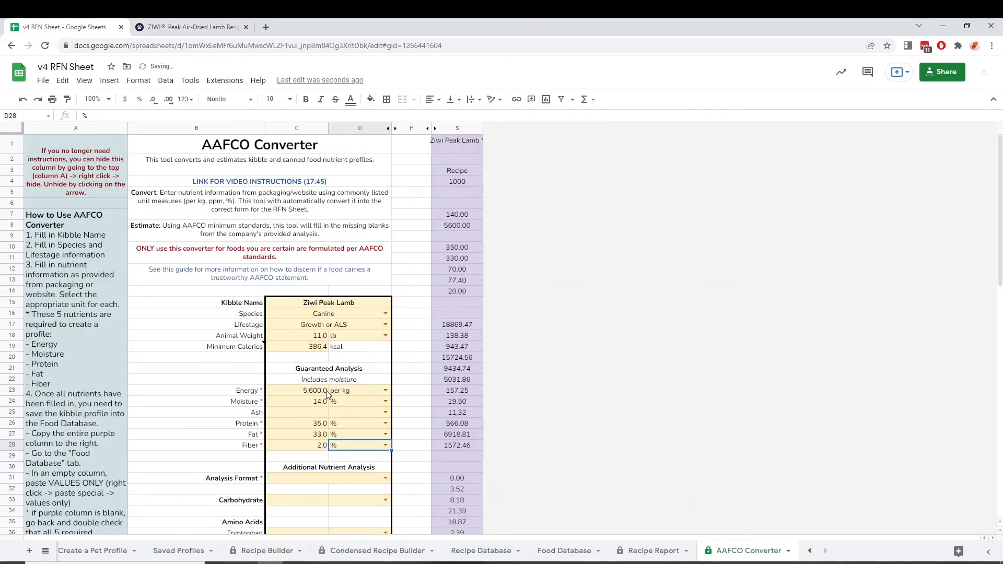
pyautogui.press('Left')
pyautogui.press('Up')
pyautogui.press('Up')
pyautogui.press('Up')
pyautogui.write('12')
pyautogui.press('Return')
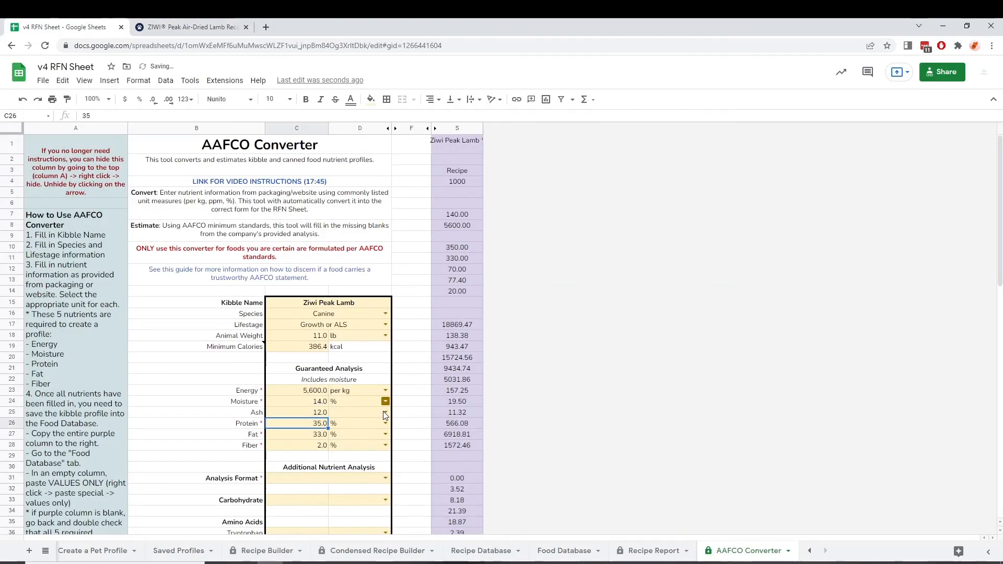
pyautogui.click(385, 412)
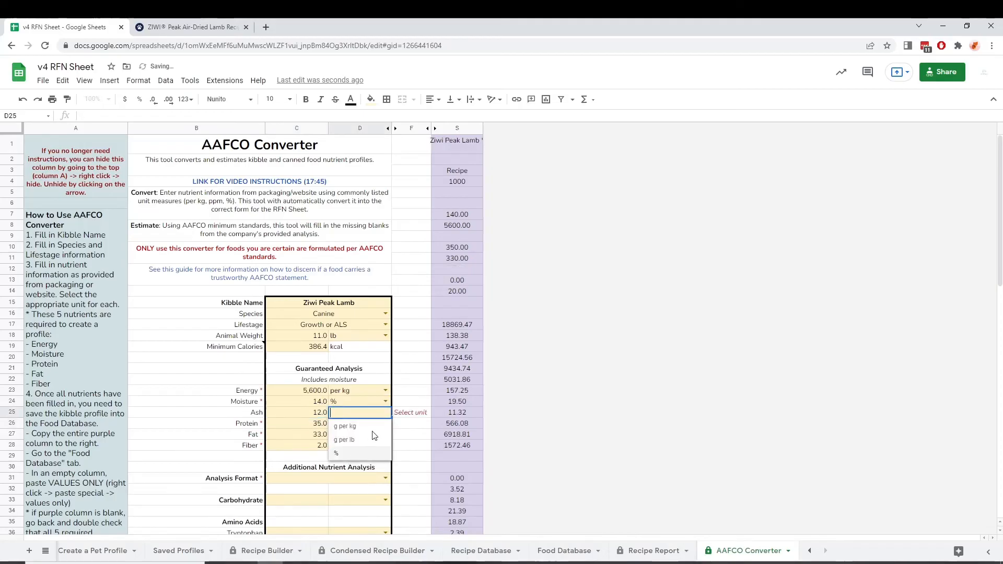
pyautogui.click(373, 435)
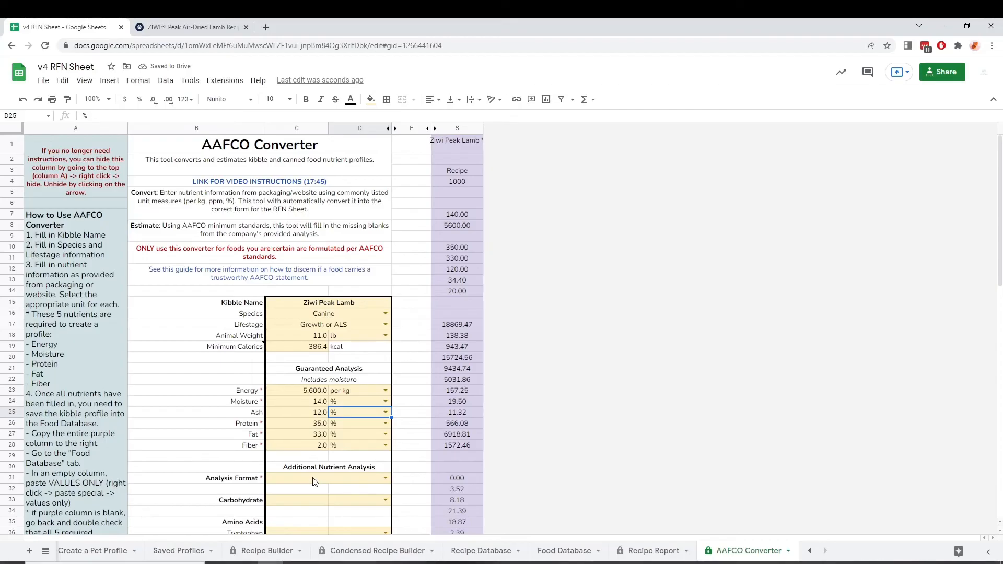
# Copy the entire purple column S with the converted Ziwi Peak Lamb profile in the AAFCO Converter
pyautogui.click(373, 563)
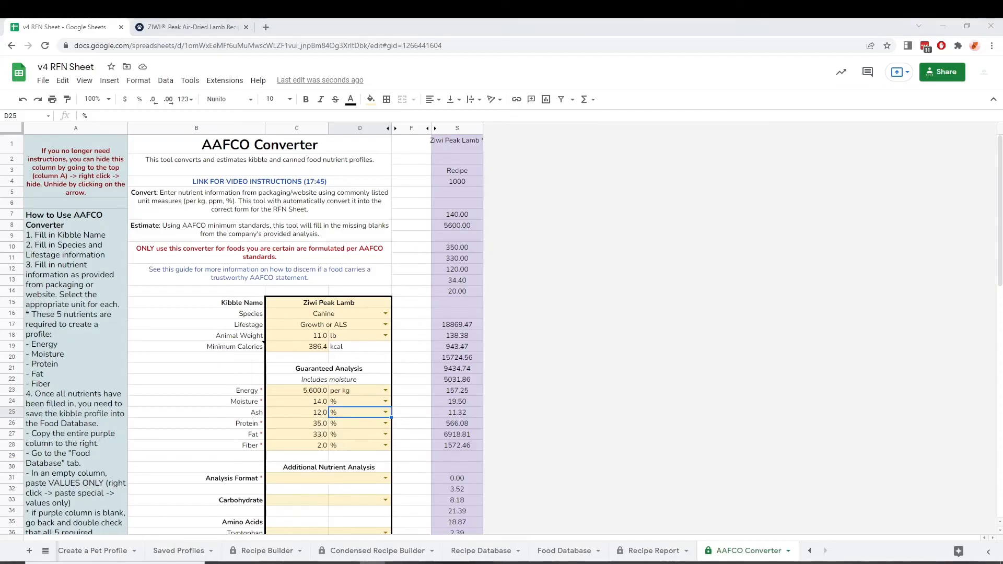
pyautogui.click(456, 126)
pyautogui.rightClick(459, 126)
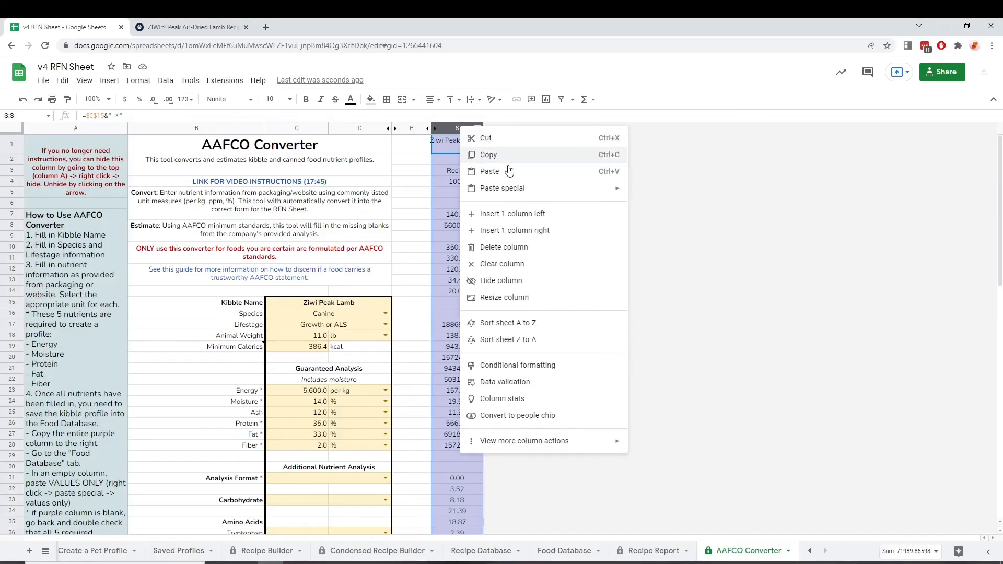
pyautogui.hotkey('ctrl', 'c')
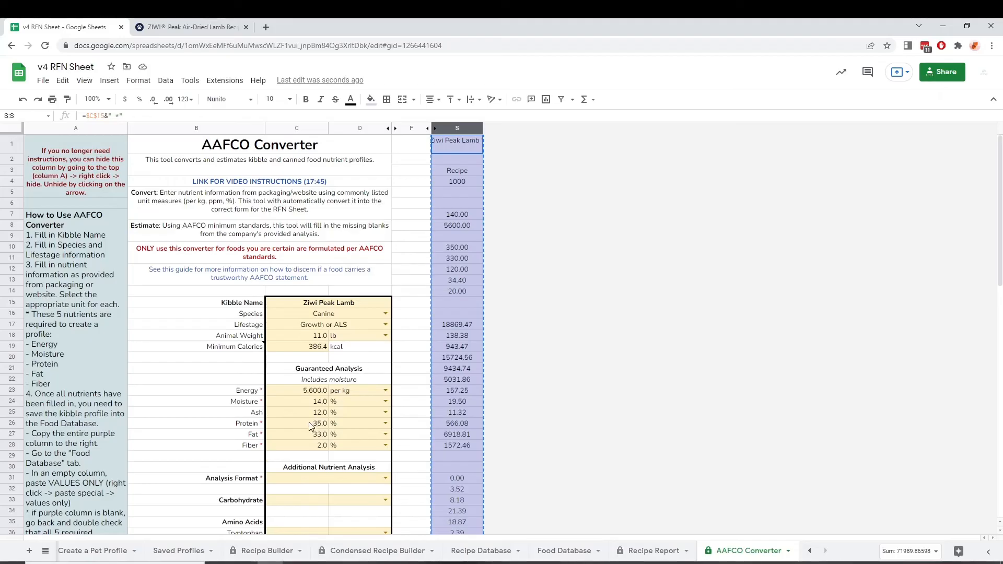
pyautogui.click(308, 402)
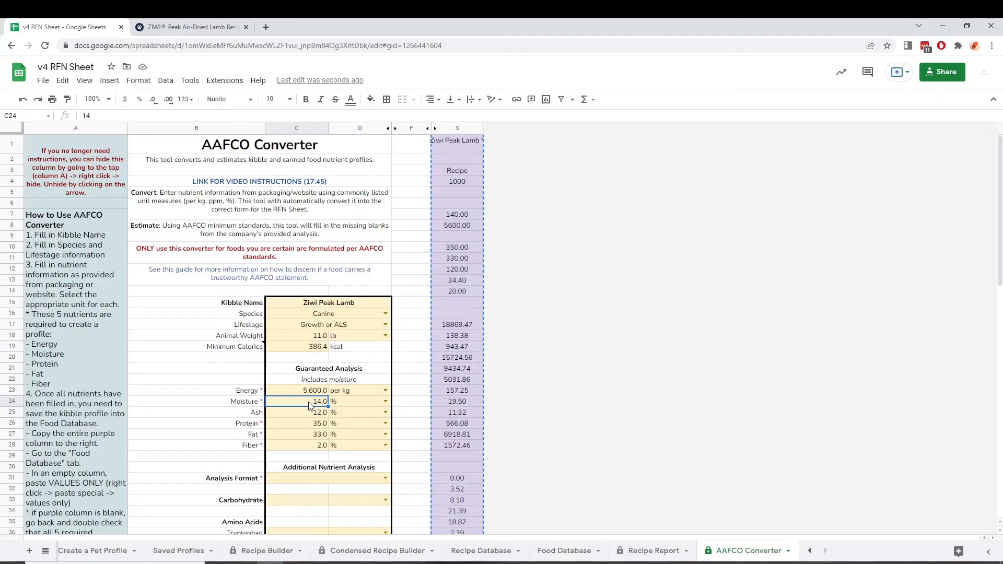
# Open the full typical analysis PDF from the ZIWI lamb page and look through its minerals, vitamins and amino acids
pyautogui.scroll(-3, 308, 402)
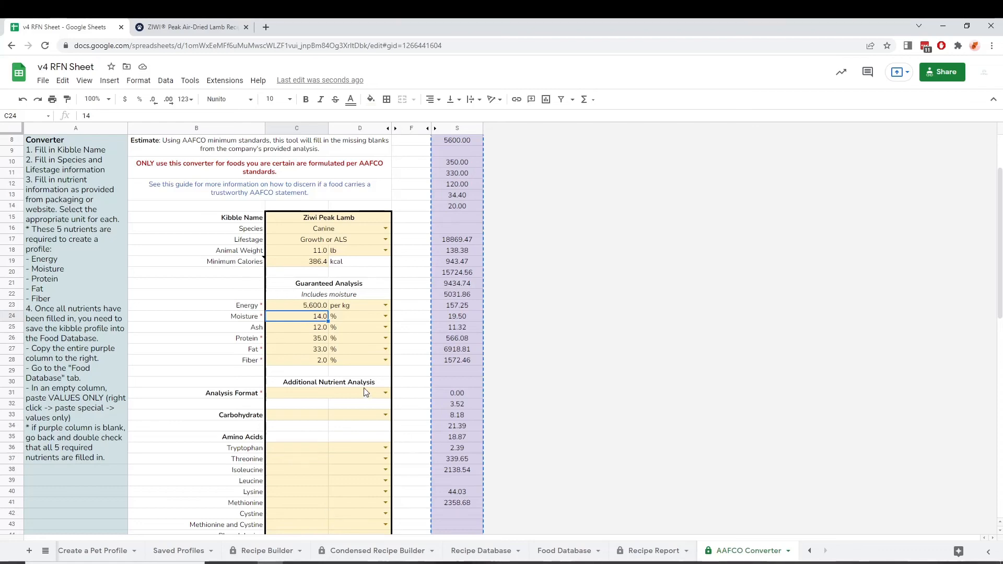
pyautogui.click(204, 35)
pyautogui.scroll(-3, 538, 328)
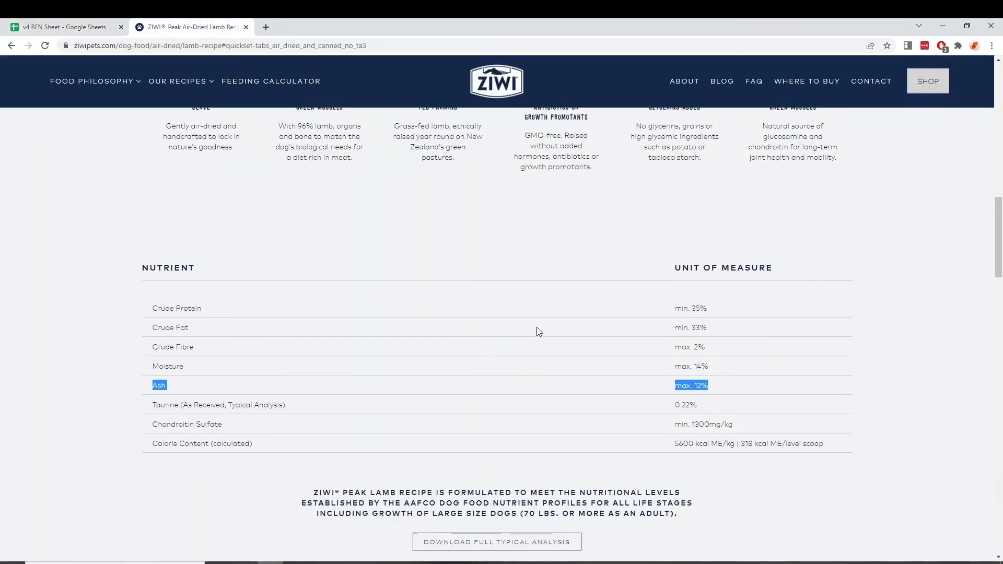
pyautogui.scroll(-1, 538, 321)
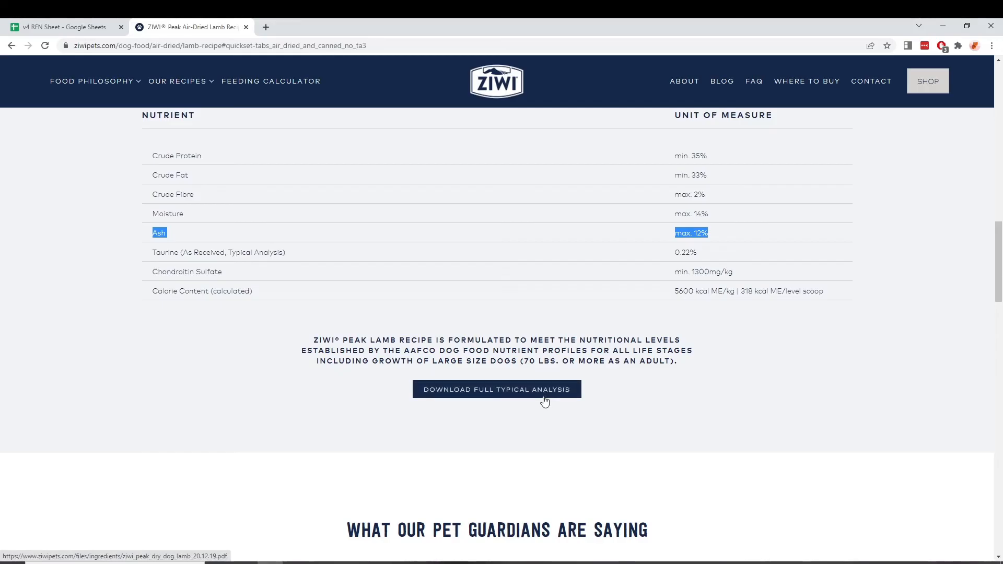
pyautogui.click(545, 402)
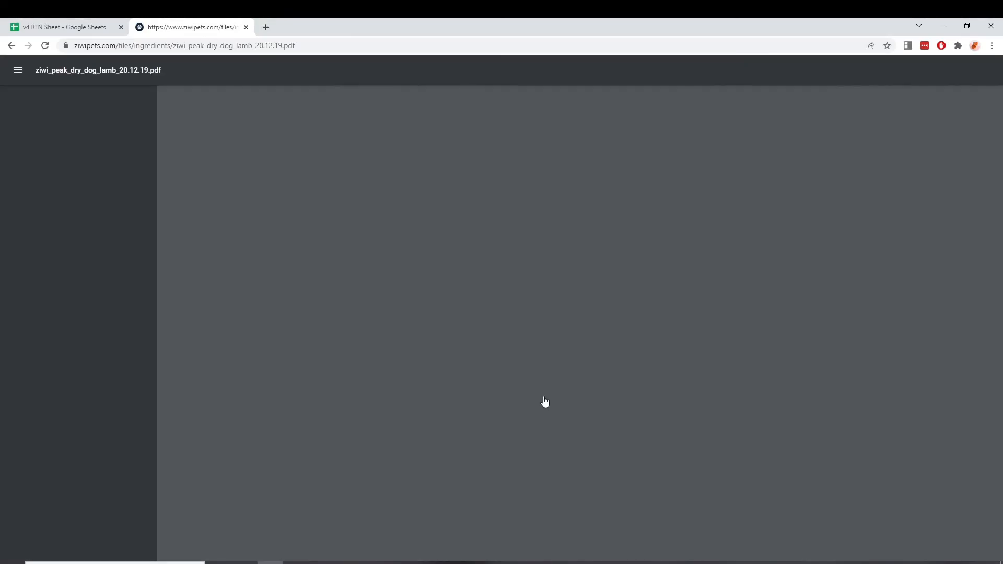
pyautogui.scroll(-5, 549, 397)
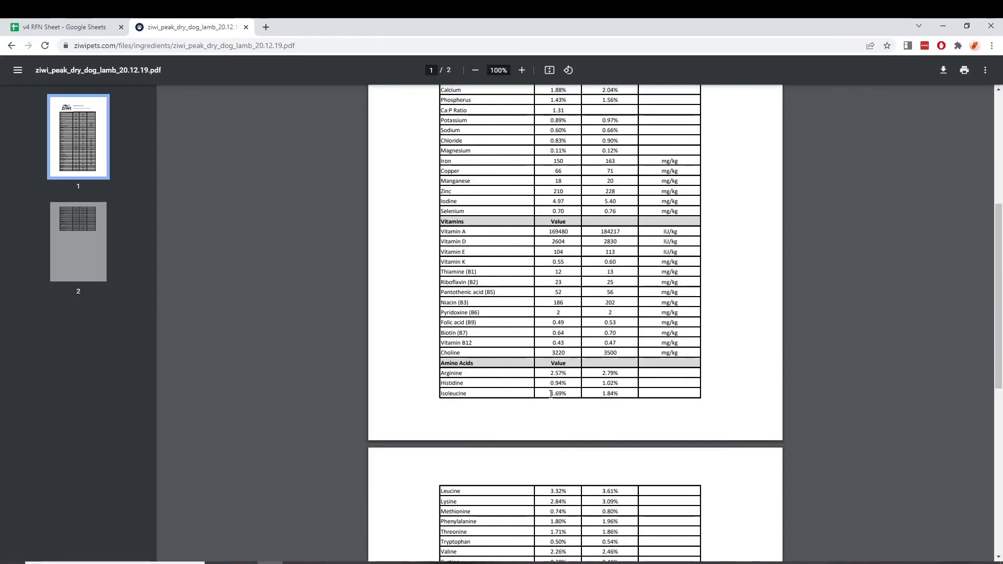
pyautogui.scroll(-2, 551, 395)
pyautogui.scroll(3, 551, 396)
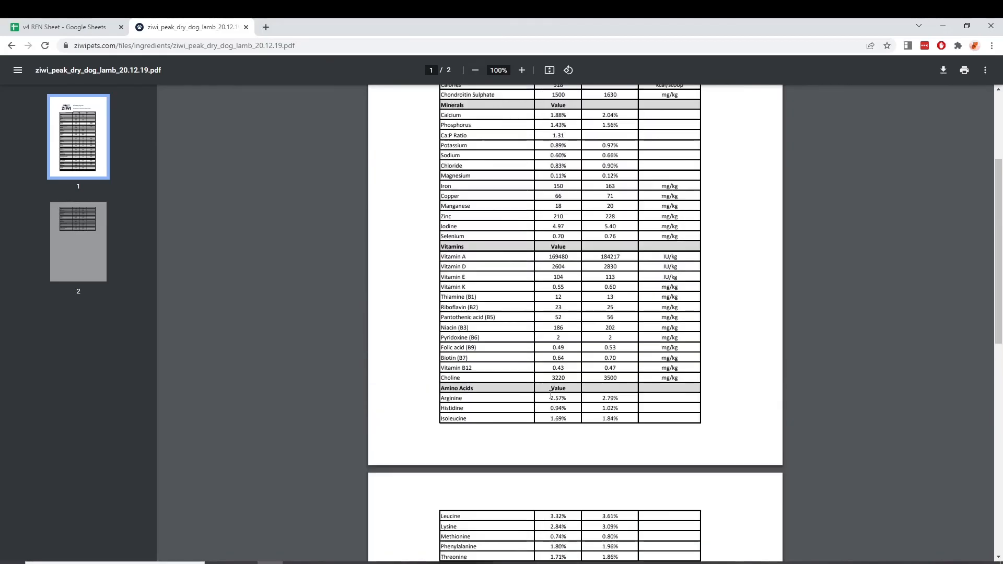
pyautogui.scroll(2, 551, 394)
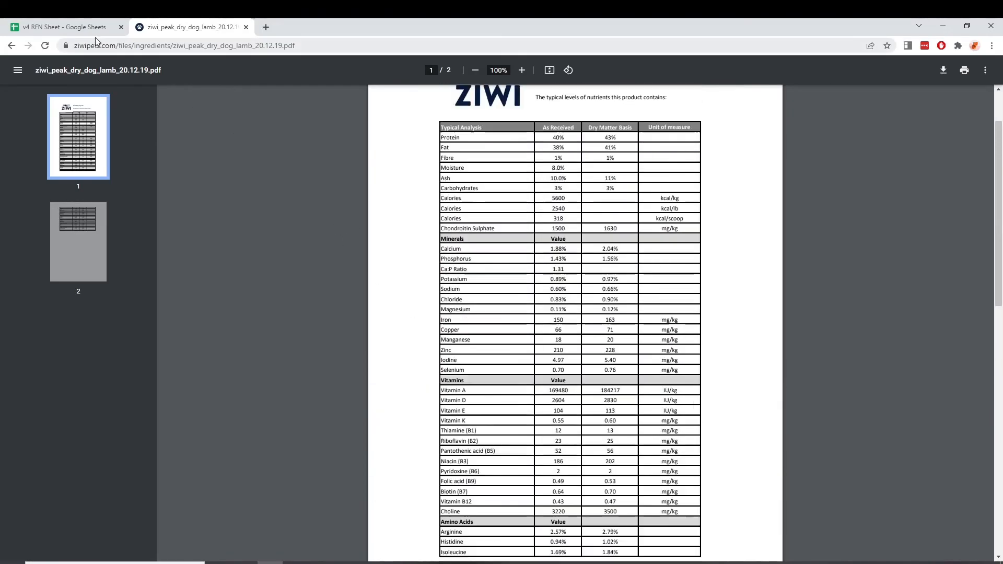
# Compare the PDF's analysis columns with the converter's format options and set the Additional Nutrient Analysis Format to As fed
pyautogui.click(96, 33)
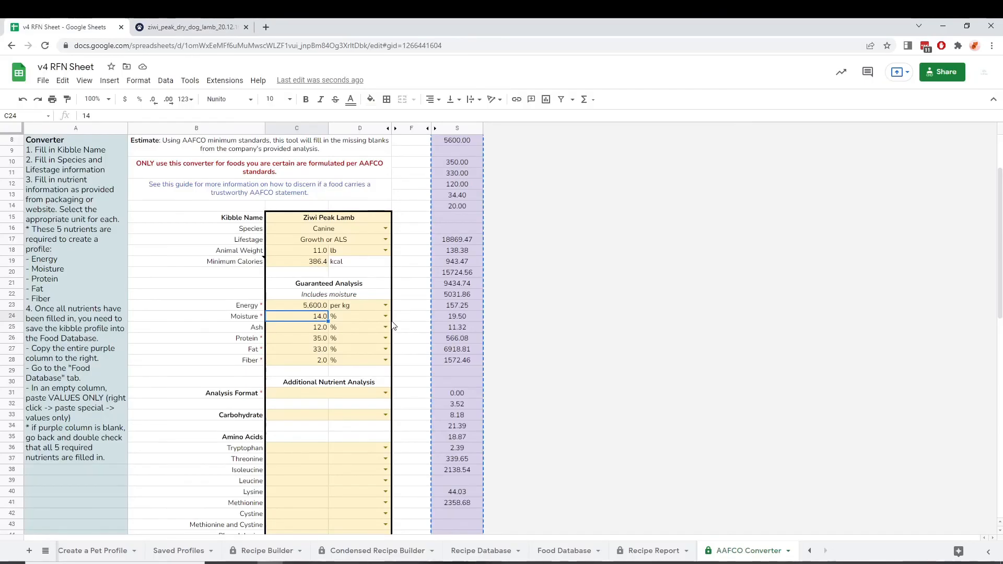
pyautogui.scroll(-5, 392, 330)
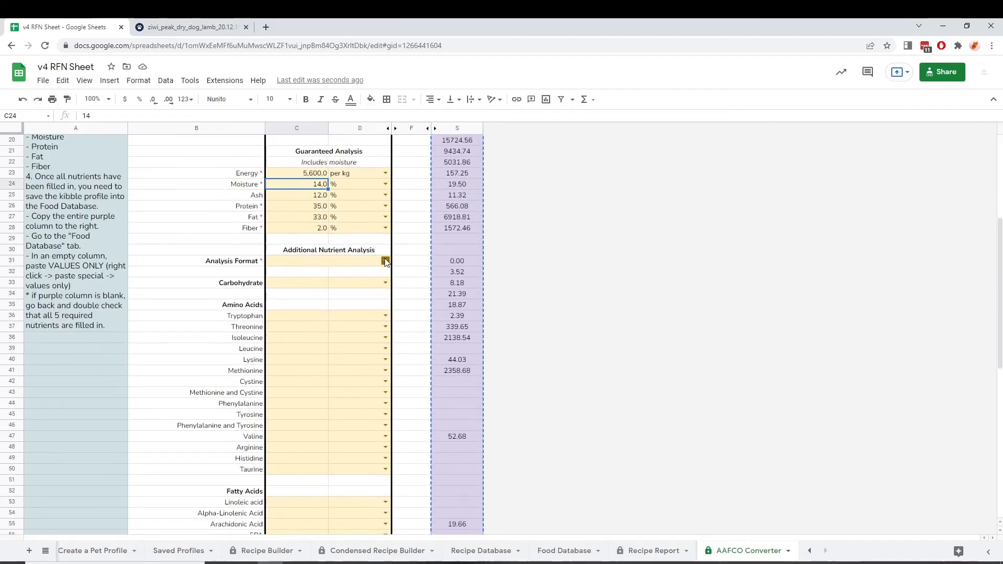
pyautogui.click(385, 260)
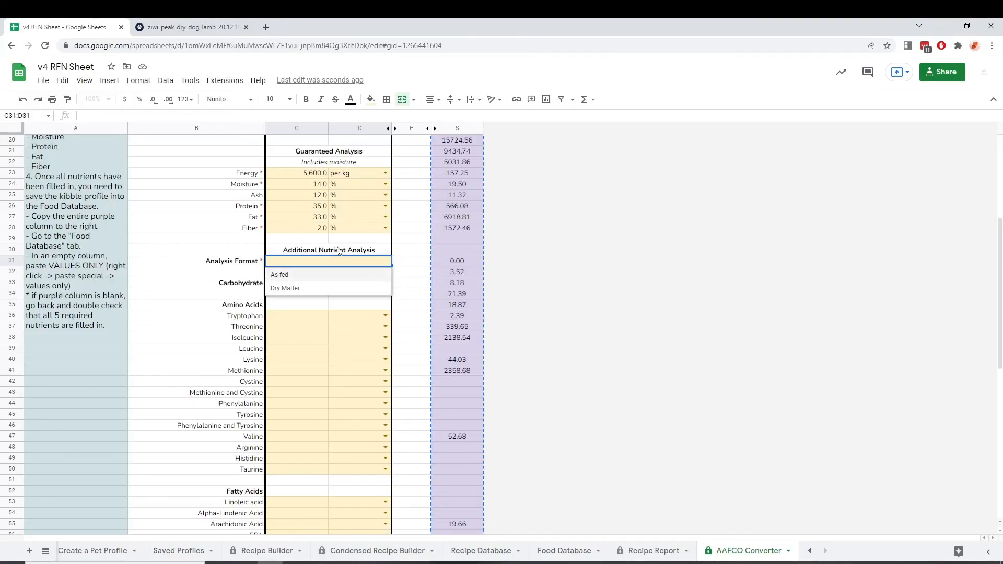
pyautogui.click(176, 27)
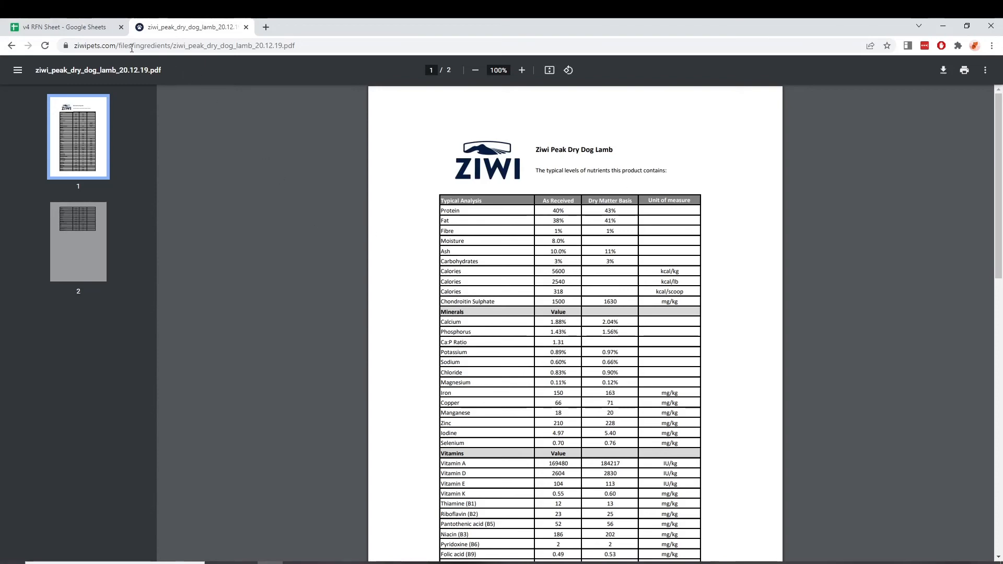
pyautogui.click(74, 30)
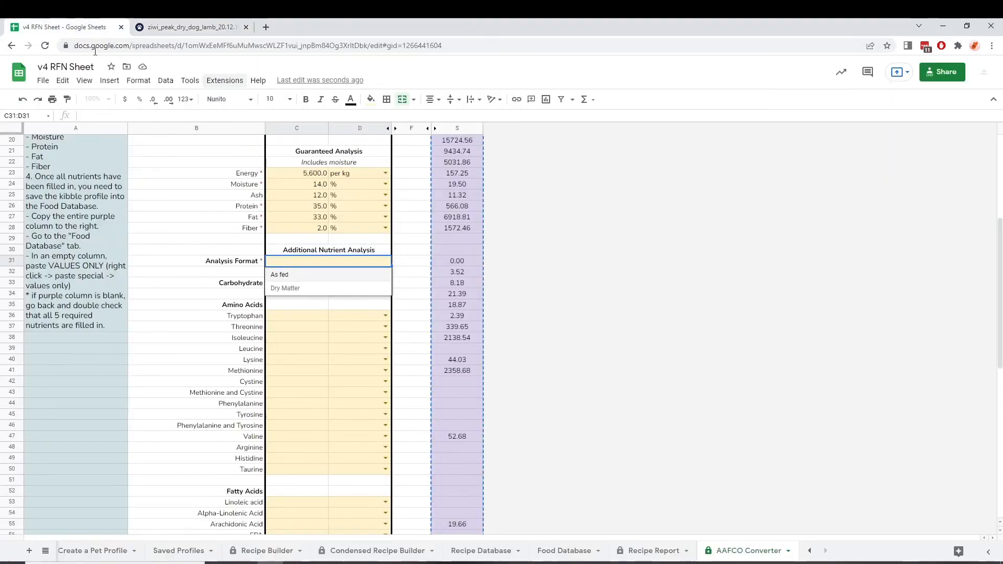
pyautogui.click(393, 264)
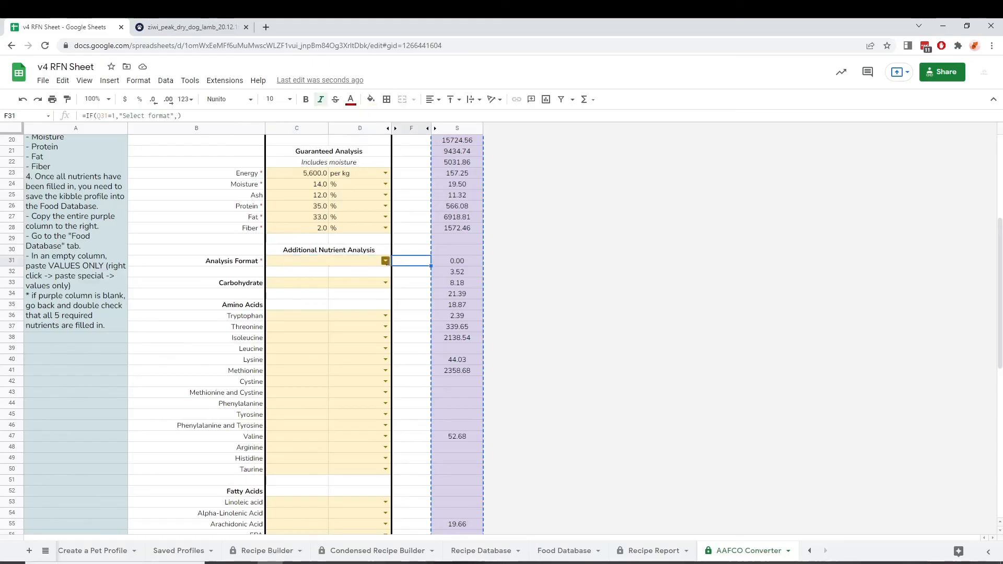
pyautogui.click(385, 261)
pyautogui.click(374, 277)
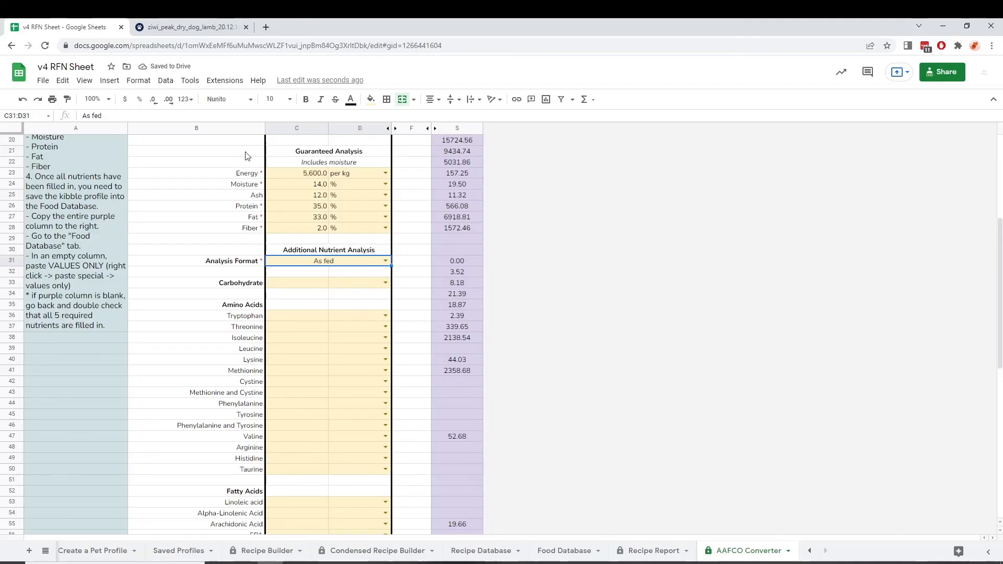
# Look up the as-received calcium in the ZIWI PDF and set the converter's Calcium, Ca to 1.88 %
pyautogui.click(168, 27)
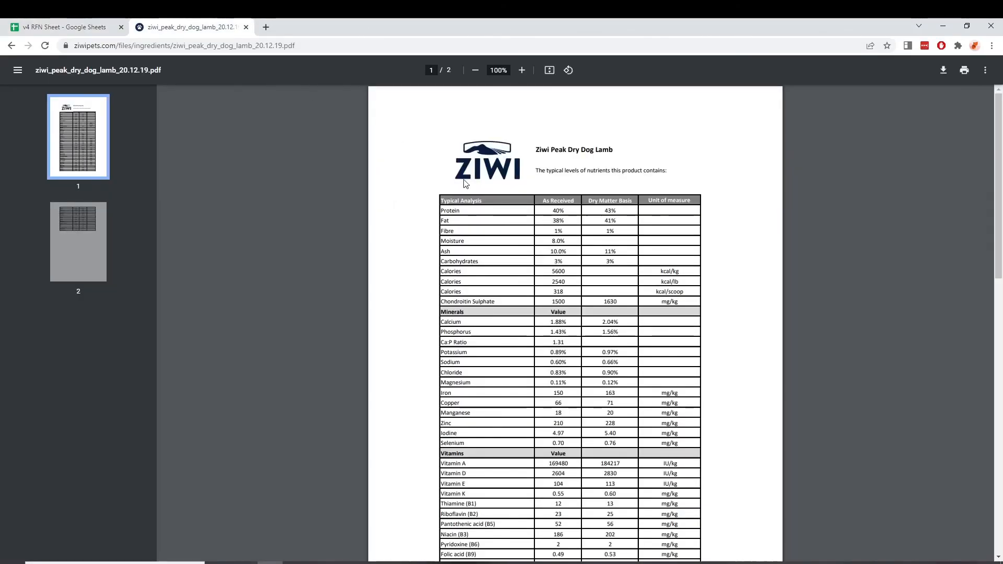
pyautogui.scroll(-2, 465, 183)
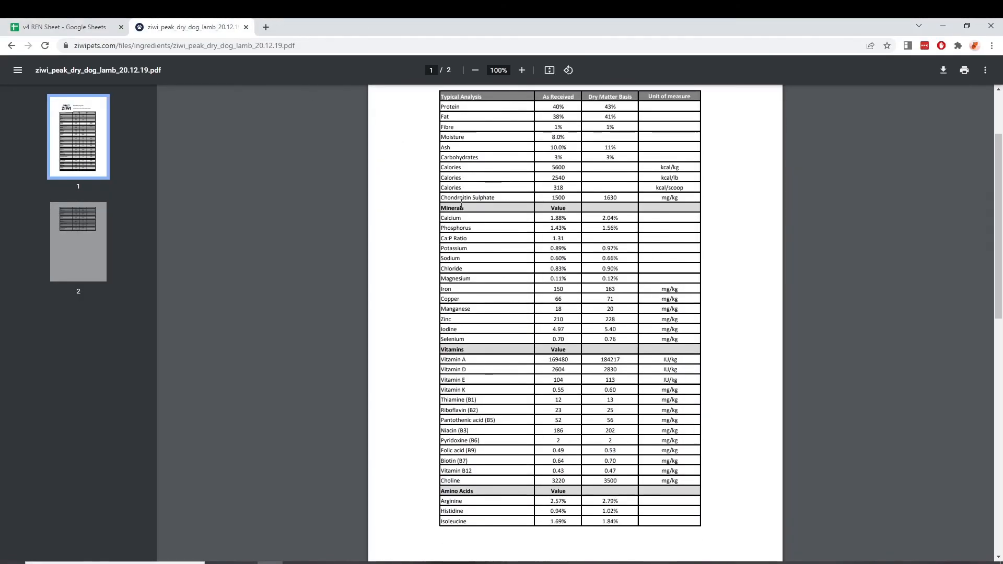
pyautogui.moveTo(444, 218); pyautogui.dragTo(609, 219)
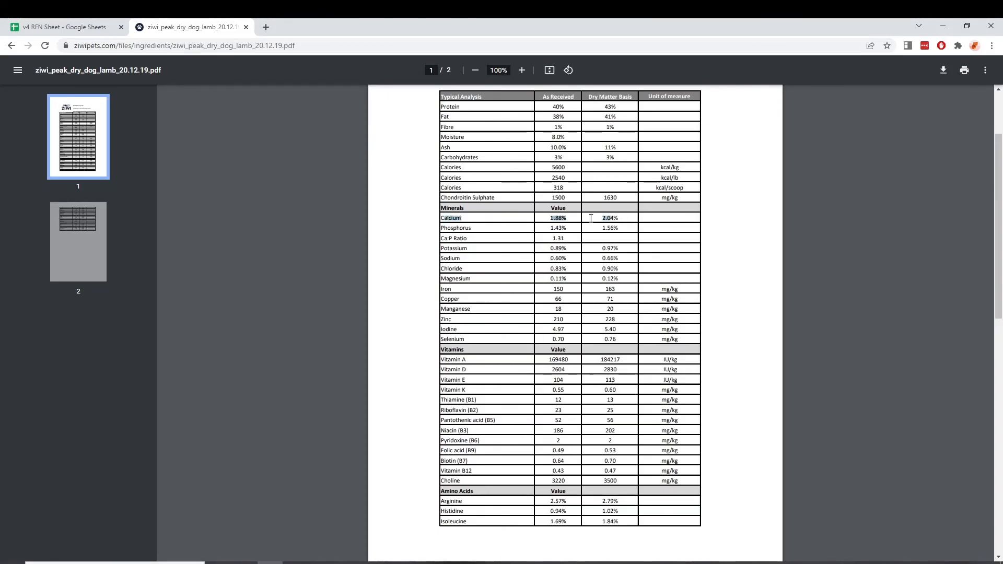
pyautogui.click(71, 31)
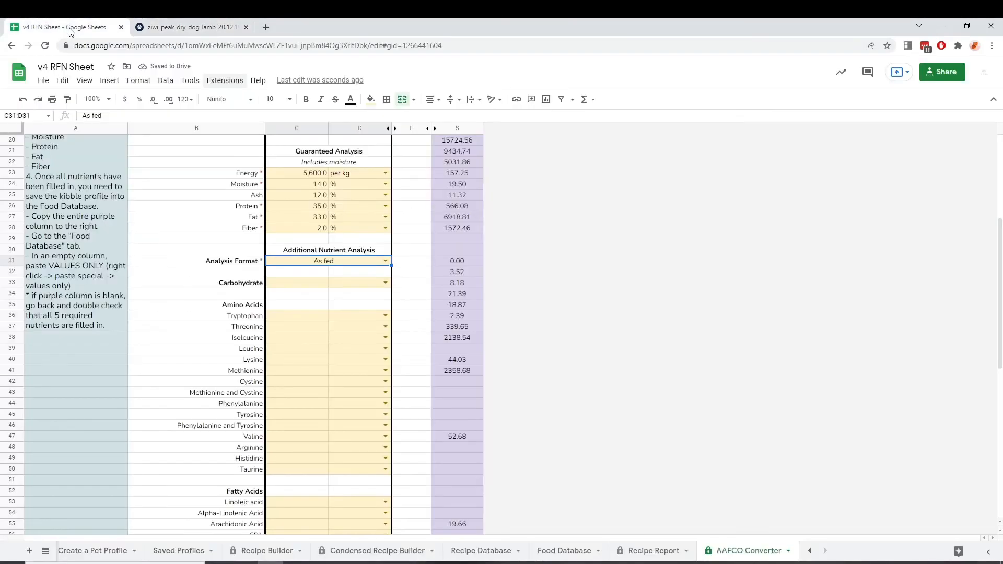
pyautogui.scroll(-4, 324, 248)
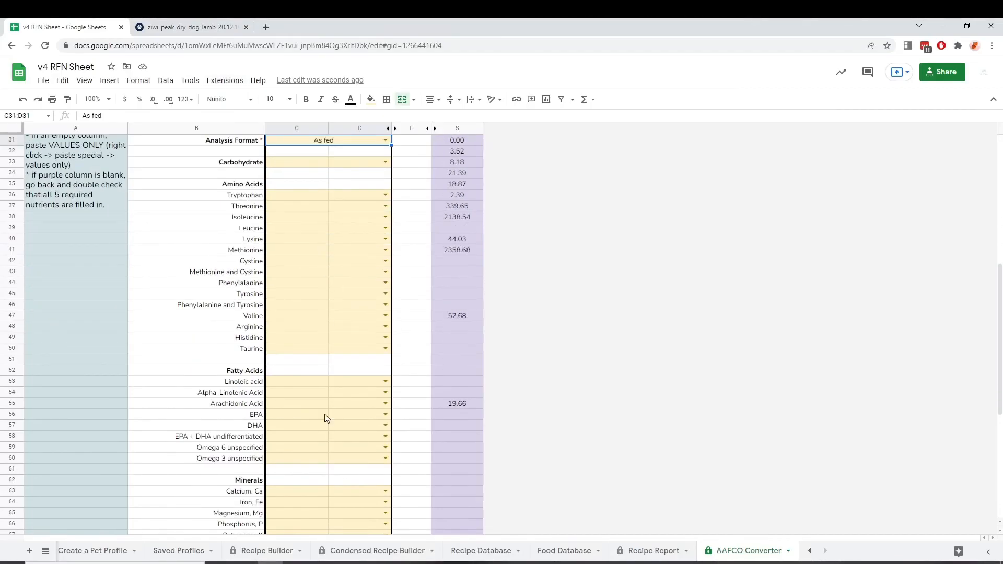
pyautogui.click(300, 491)
pyautogui.write('1.88')
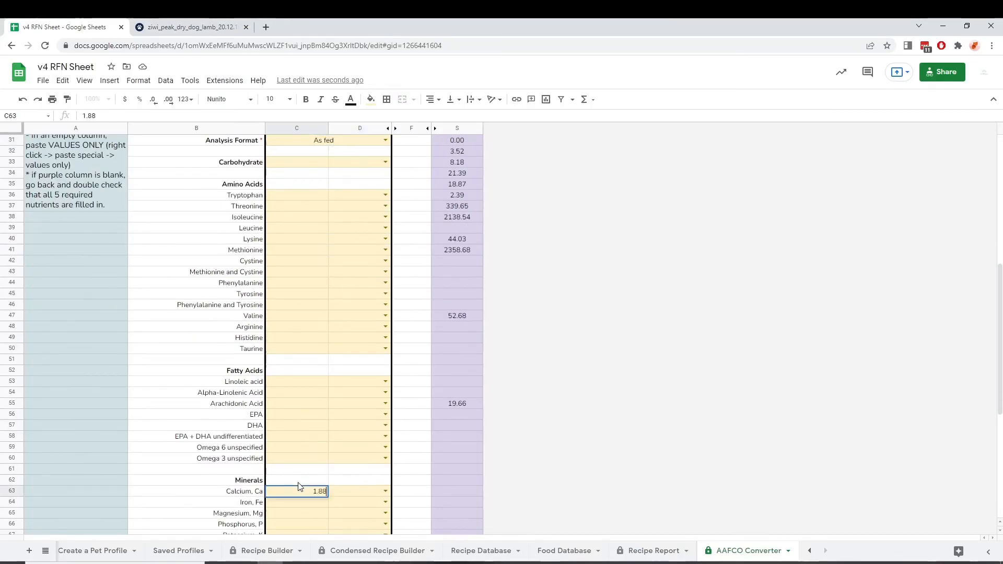
pyautogui.click(386, 491)
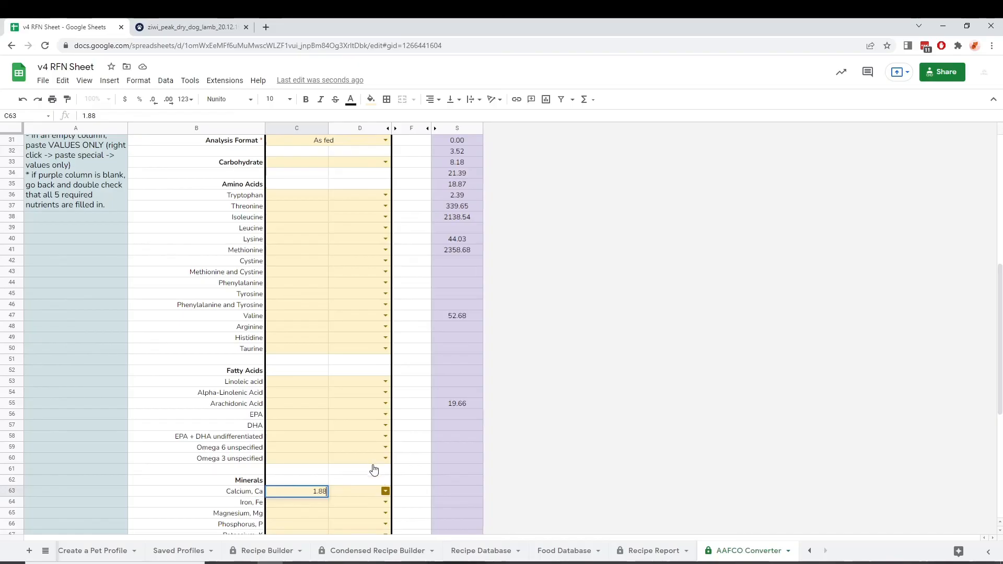
pyautogui.press('Return')
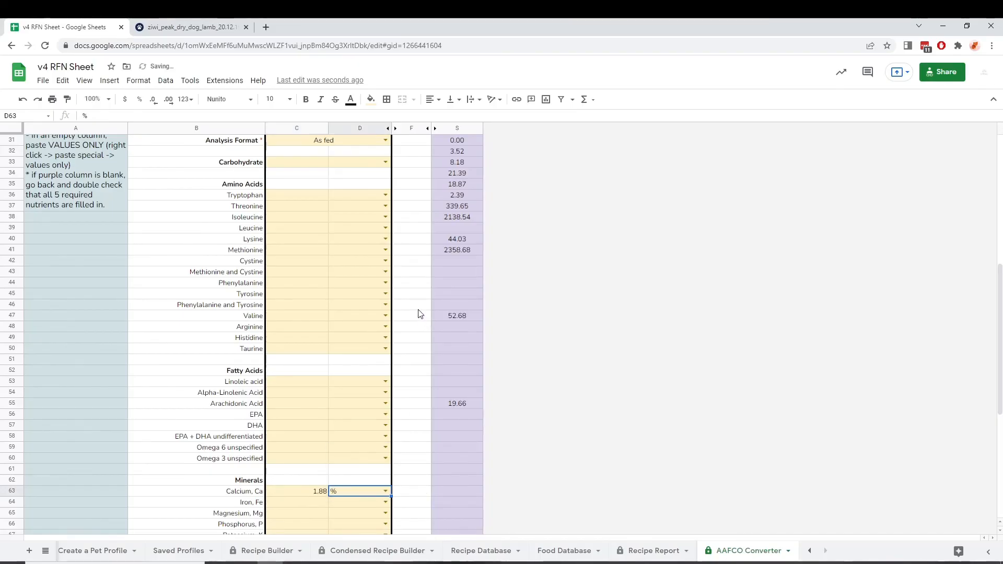
# Inspect the converted calcium value in cell S17 of the purple column and undo the last calcium unit entry
pyautogui.scroll(10, 422, 308)
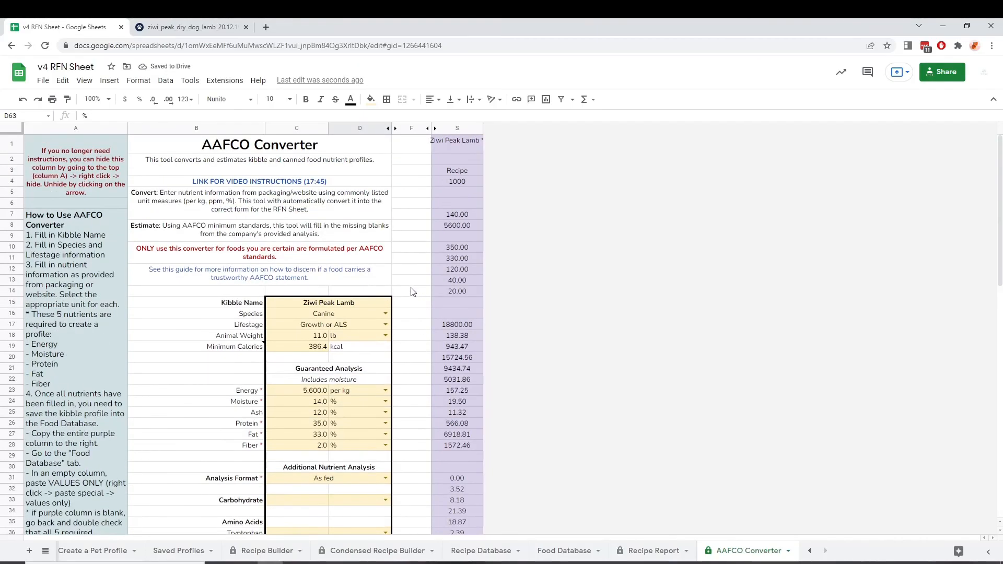
pyautogui.click(465, 325)
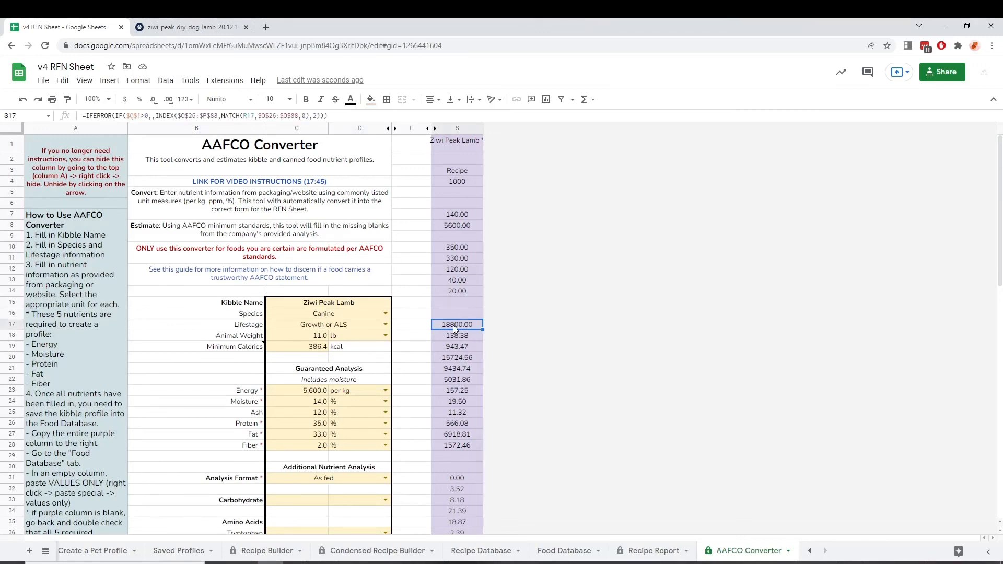
pyautogui.hotkey('ctrl', 'z')
pyautogui.scroll(6, 452, 336)
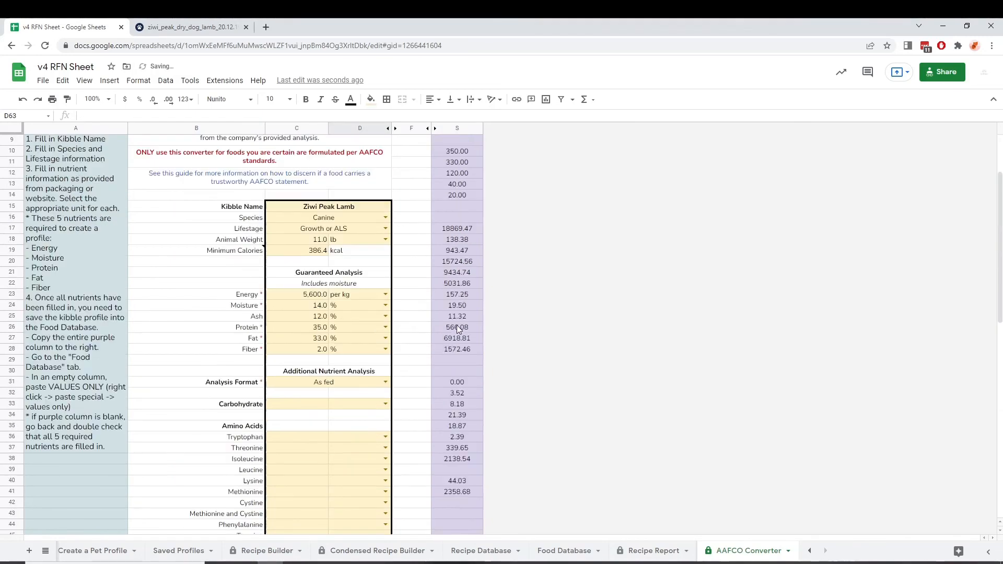
# Check the calcium in cell S17 of the purple column without a unit, redo the % unit entry, and check S17 again
pyautogui.click(462, 325)
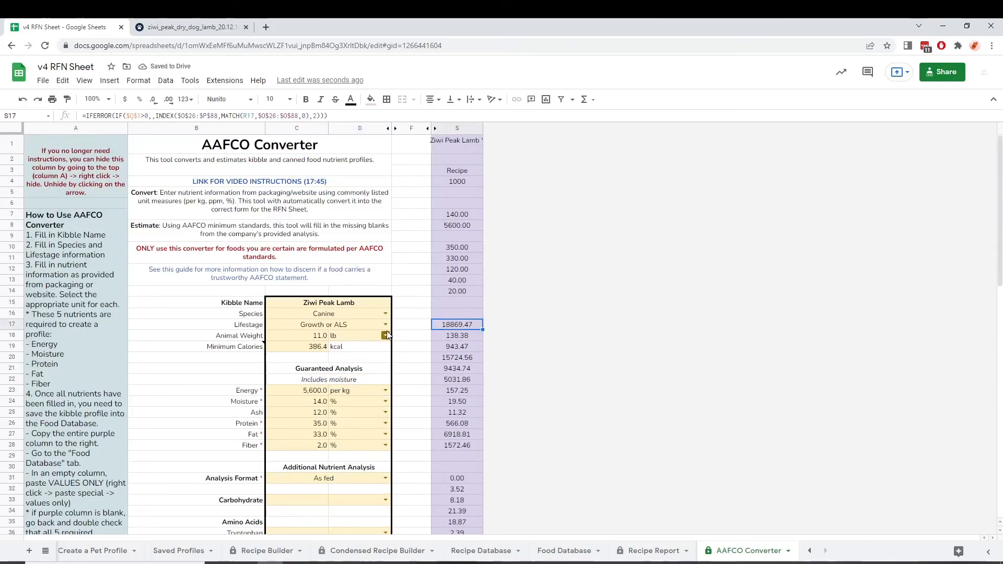
pyautogui.hotkey('ctrl', 'y')
pyautogui.scroll(5, 433, 328)
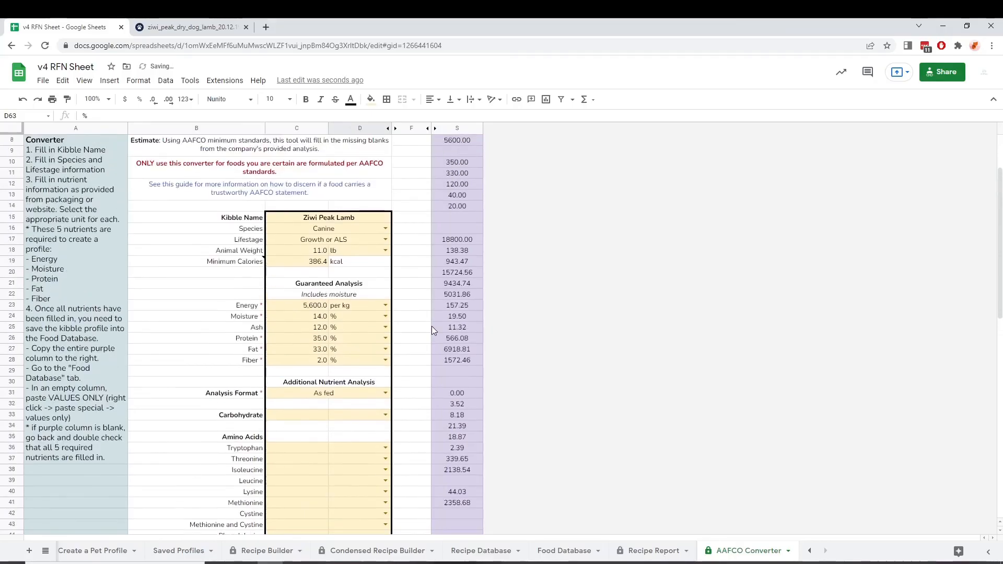
pyautogui.scroll(2, 432, 327)
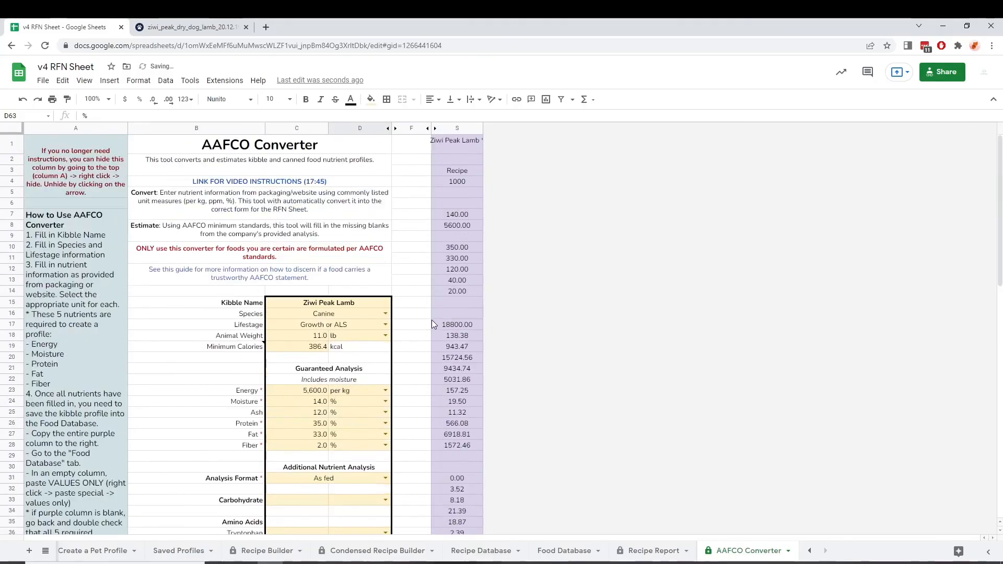
pyautogui.click(458, 328)
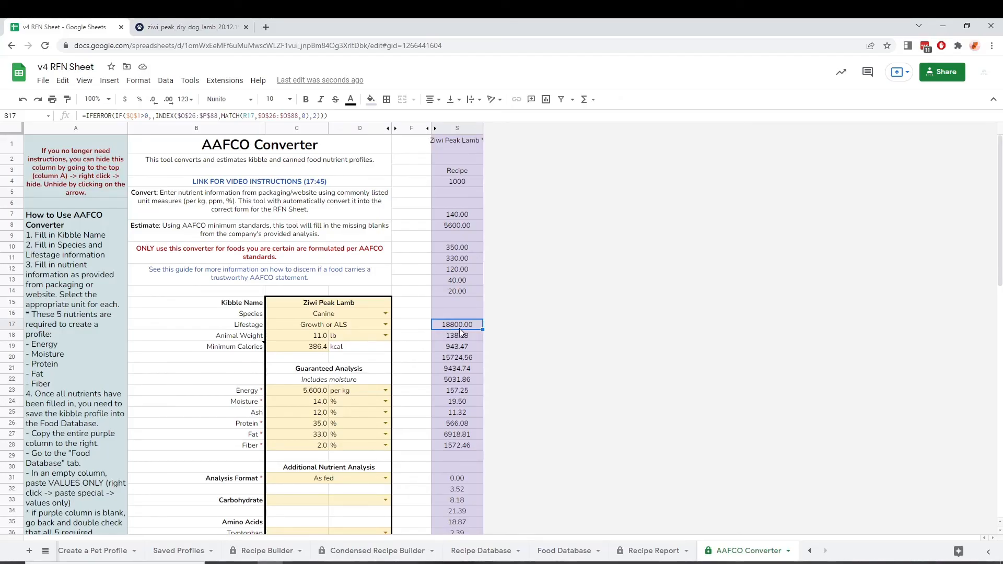
# Look up the as-received copper in the ZIWI PDF and set the converter's Copper, Cu to 66 mg per kg
pyautogui.click(202, 33)
pyautogui.moveTo(443, 298); pyautogui.dragTo(684, 302)
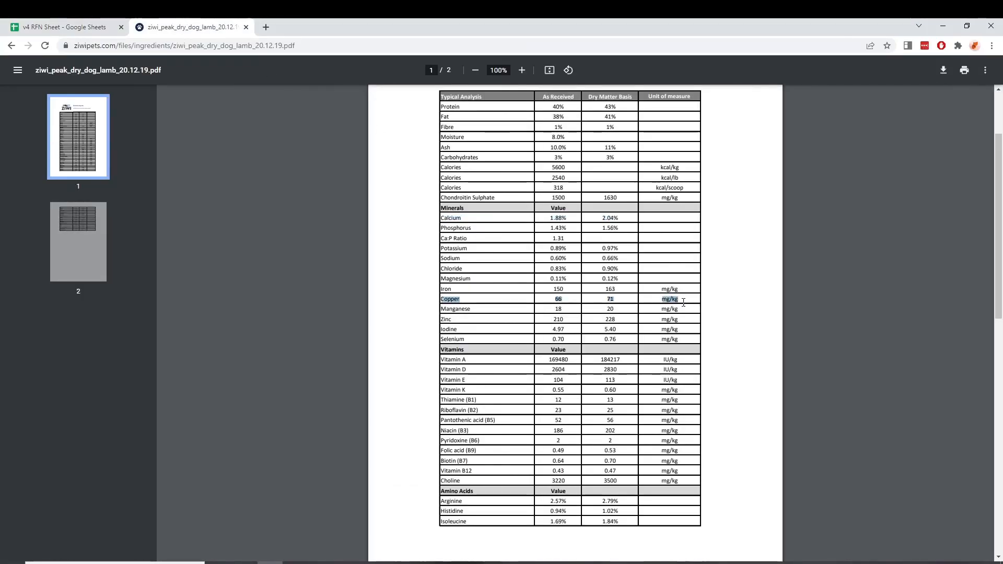
pyautogui.click(529, 302)
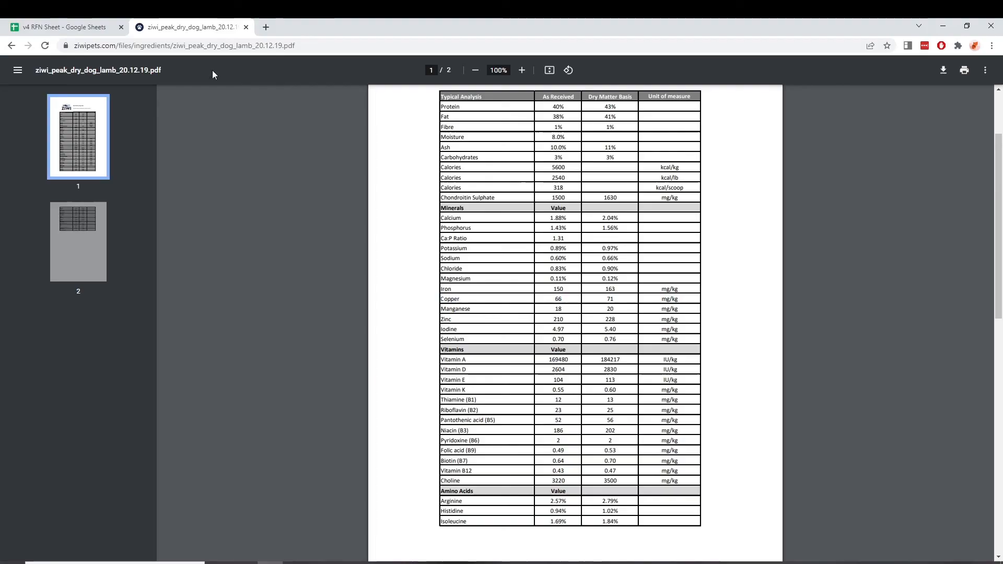
pyautogui.click(81, 31)
pyautogui.scroll(-7, 350, 360)
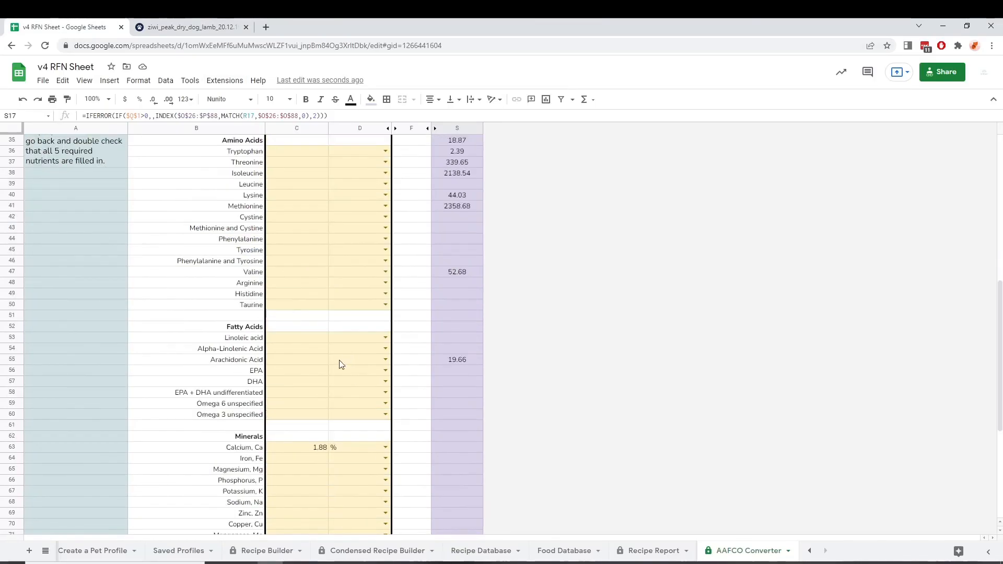
pyautogui.click(292, 528)
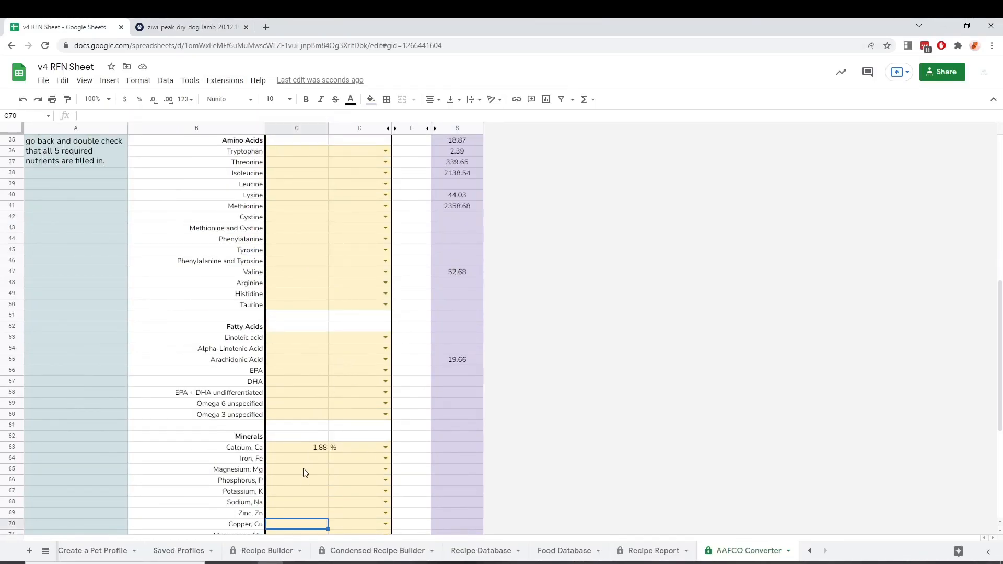
pyautogui.write('66')
pyautogui.press('Tab')
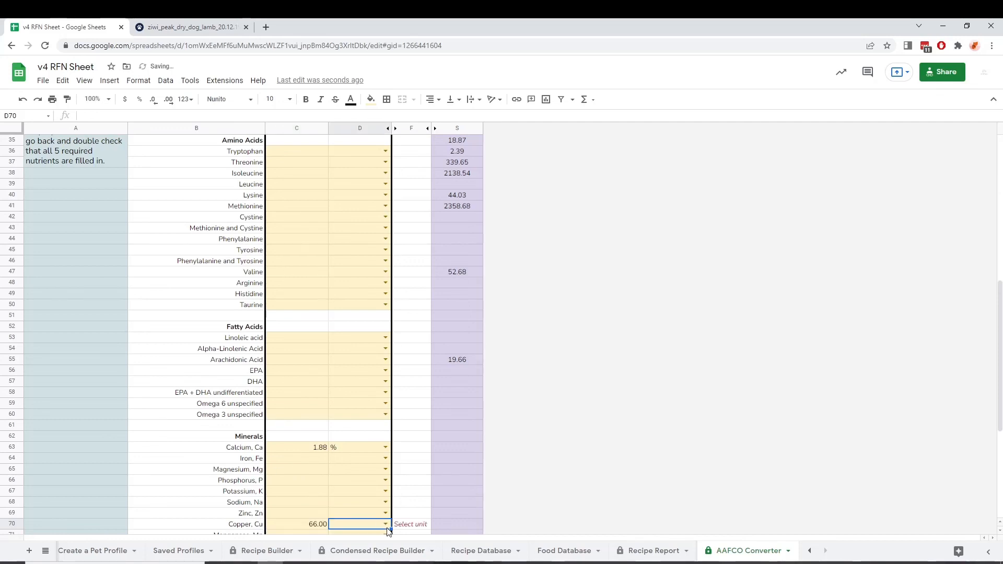
pyautogui.click(385, 524)
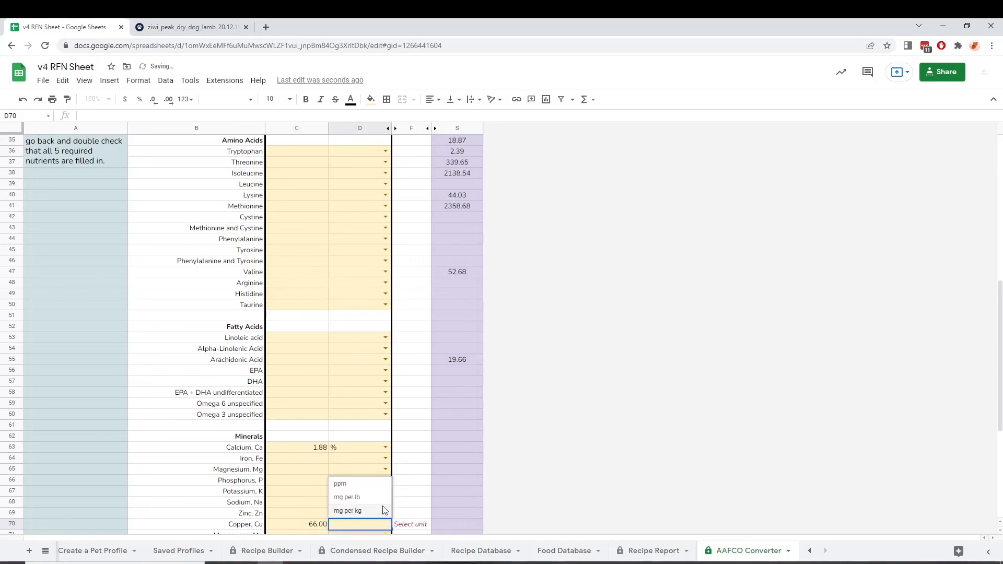
pyautogui.click(381, 509)
# Look up the as-received vitamin A in the ZIWI PDF and set the converter's Vitamin A to 169480 IU per kg
pyautogui.click(191, 26)
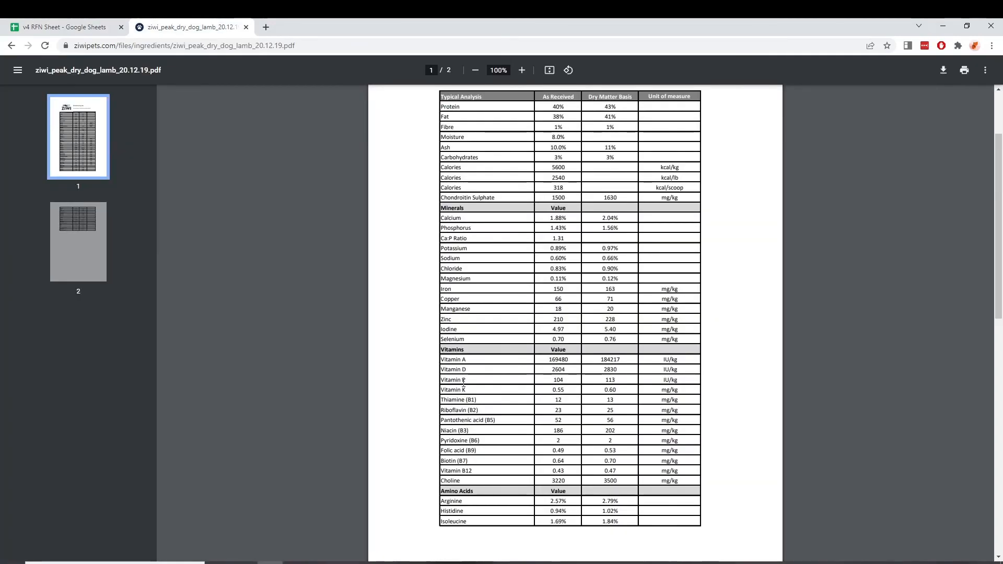
pyautogui.moveTo(476, 359); pyautogui.dragTo(712, 359)
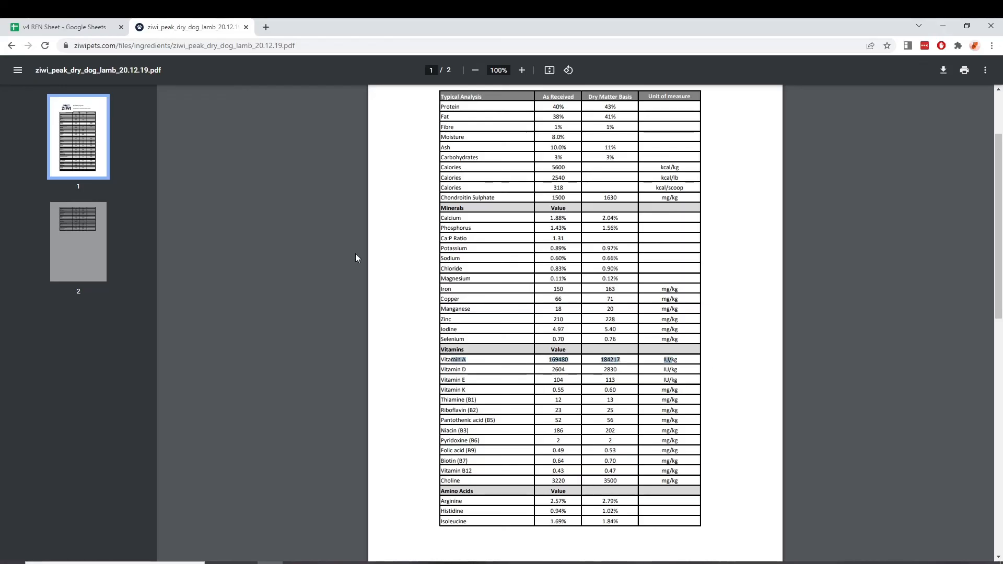
pyautogui.click(35, 27)
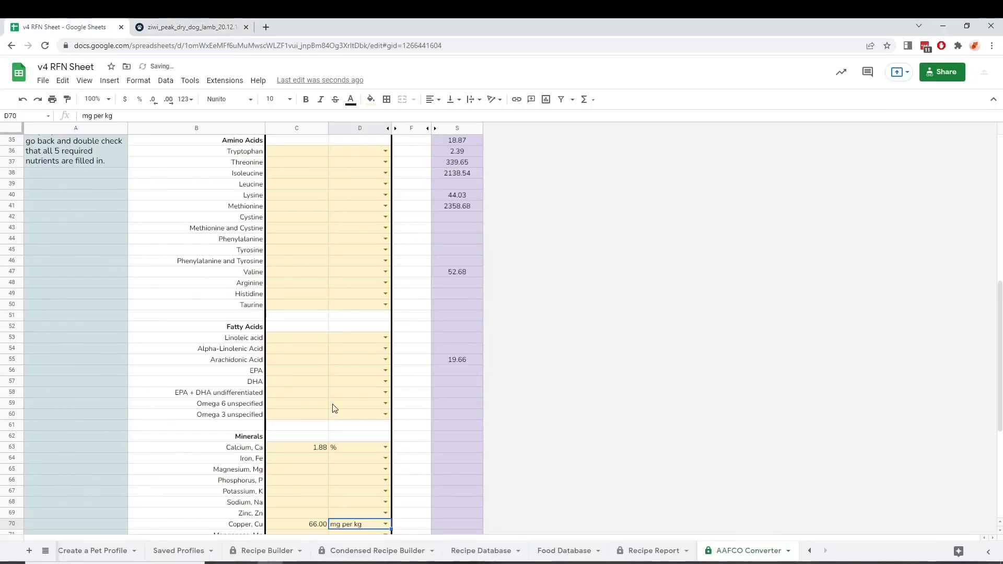
pyautogui.scroll(-3, 332, 403)
pyautogui.scroll(-1, 298, 507)
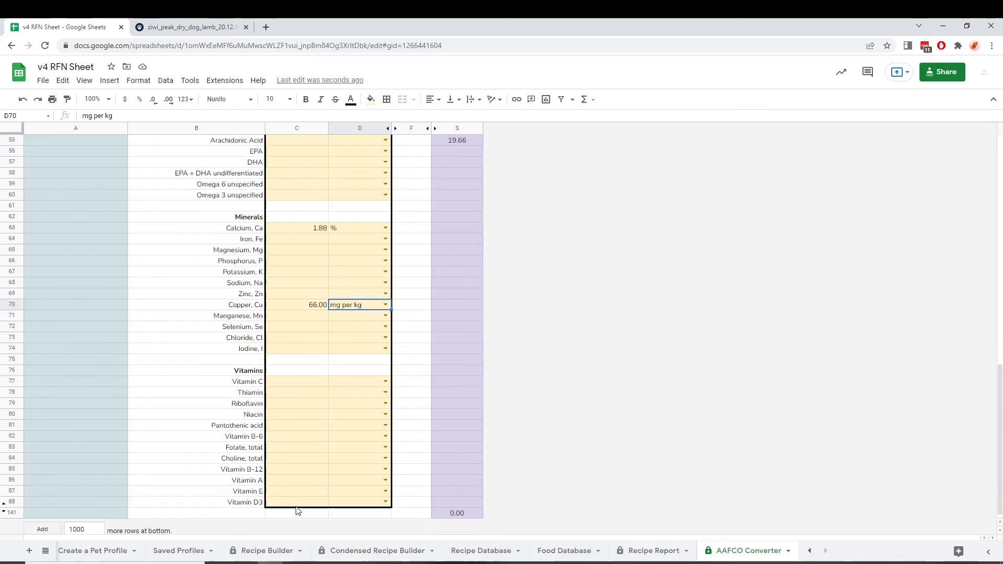
pyautogui.scroll(-1, 298, 511)
pyautogui.click(319, 469)
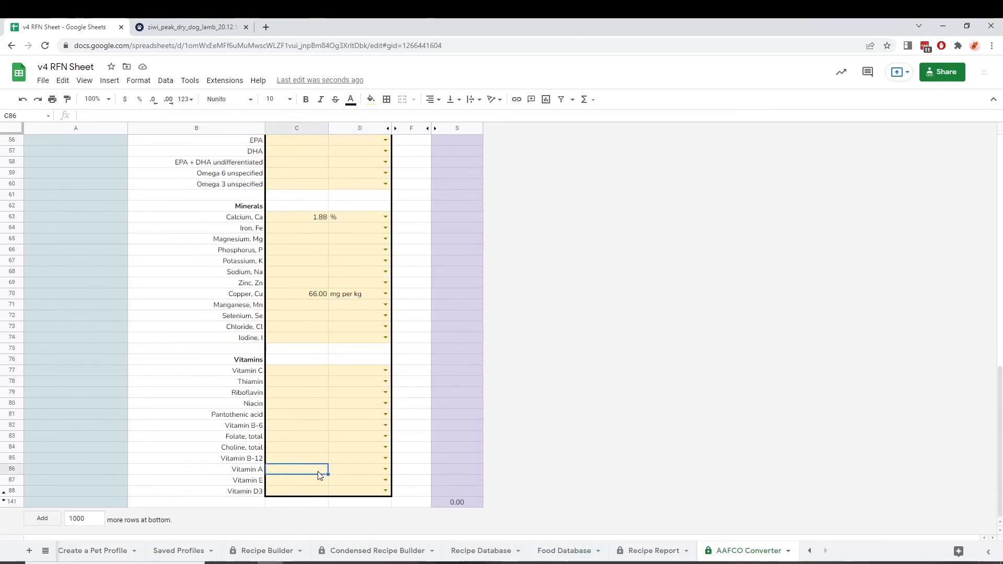
pyautogui.write('169480')
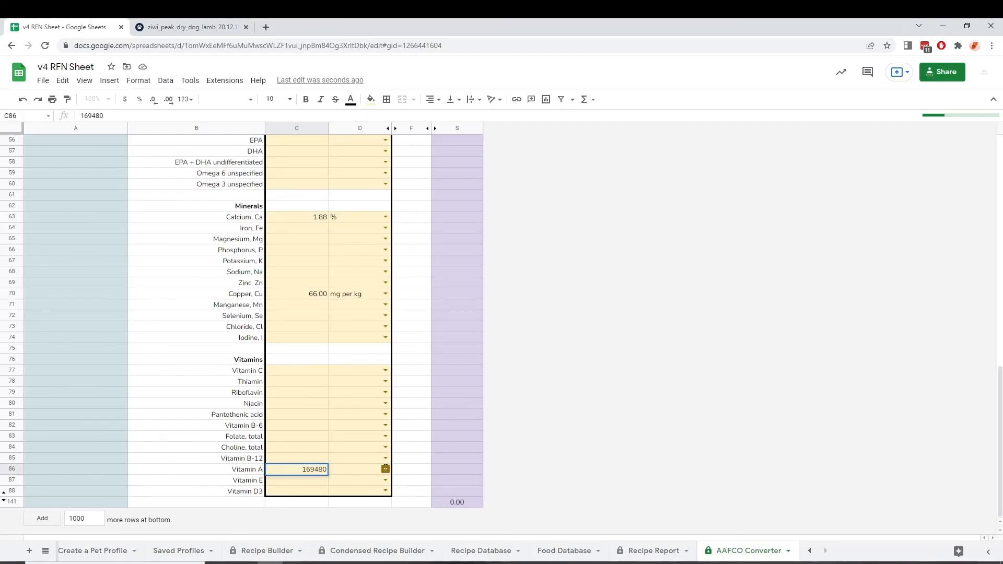
pyautogui.click(385, 469)
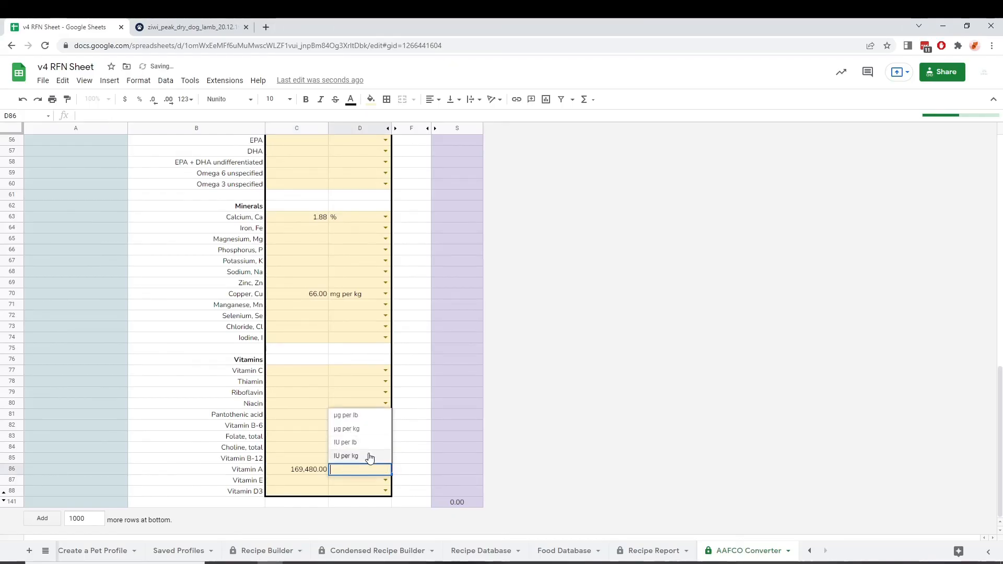
pyautogui.press('Return')
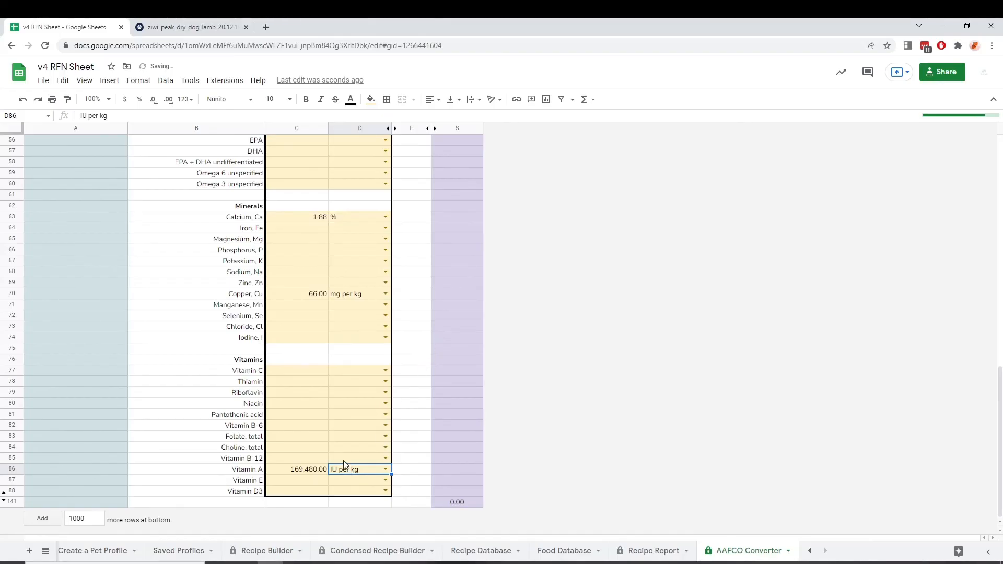
# Select the entire purple column S holding the converted Ziwi Peak Lamb profile
pyautogui.scroll(3, 344, 446)
pyautogui.scroll(15, 343, 447)
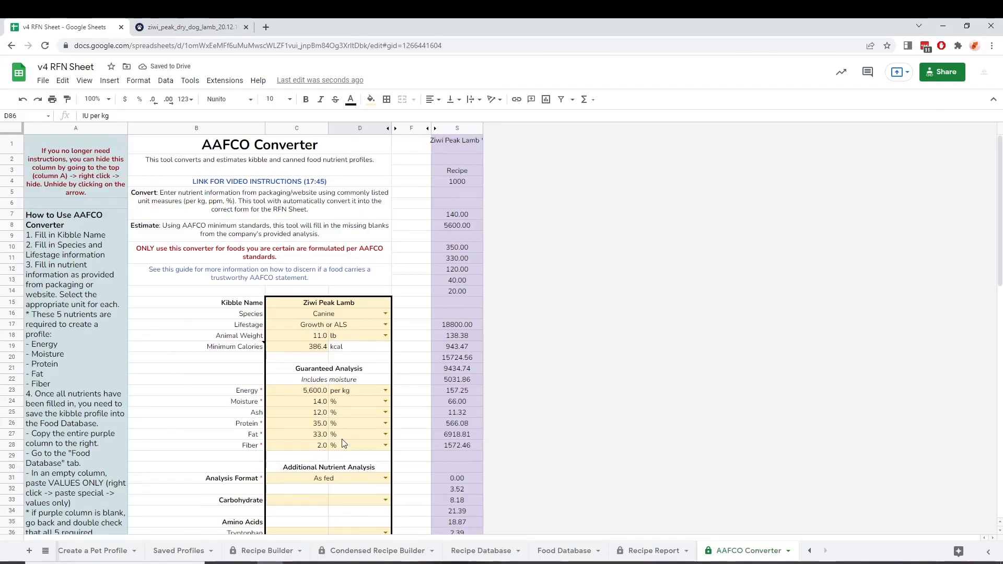
pyautogui.click(457, 129)
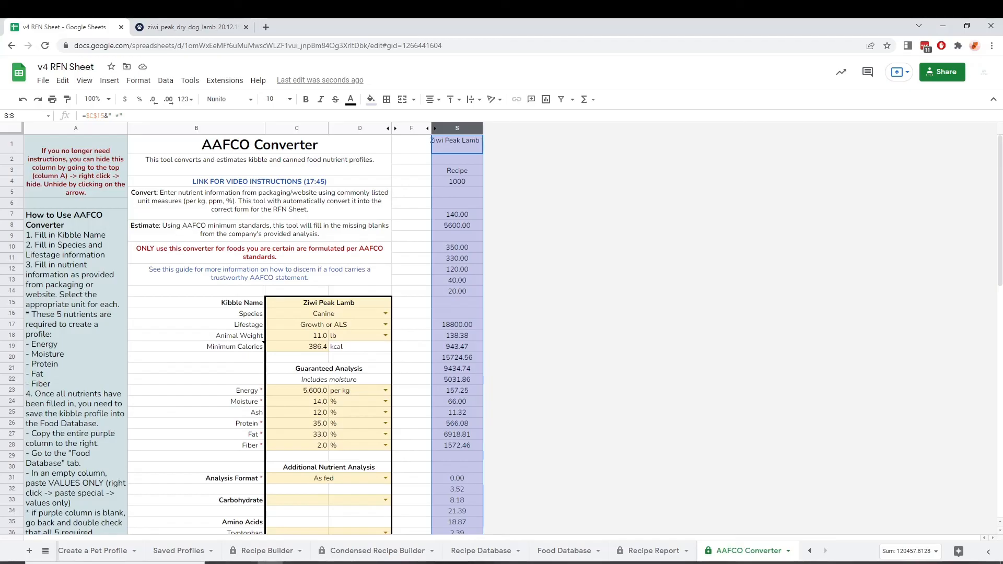
pyautogui.click(372, 563)
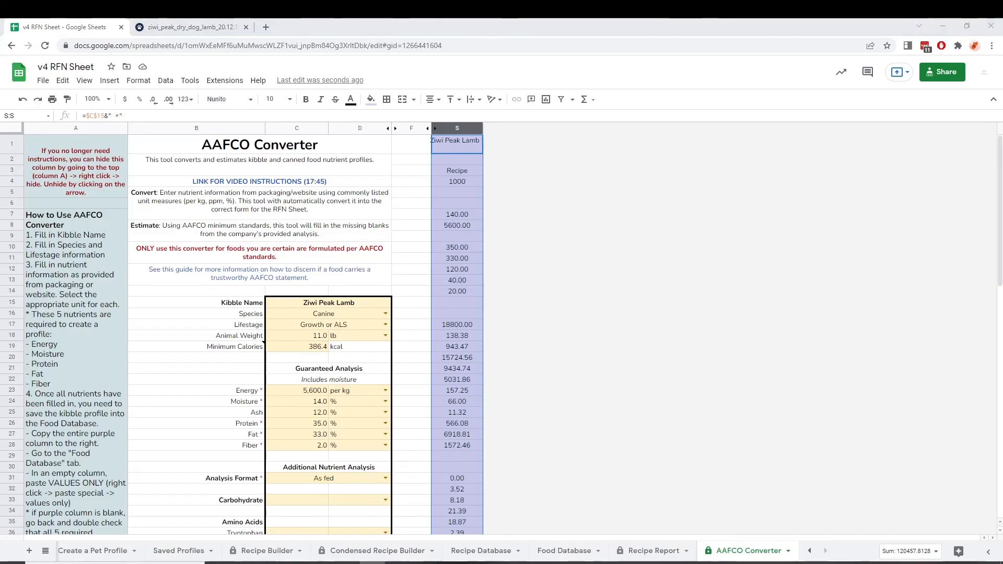